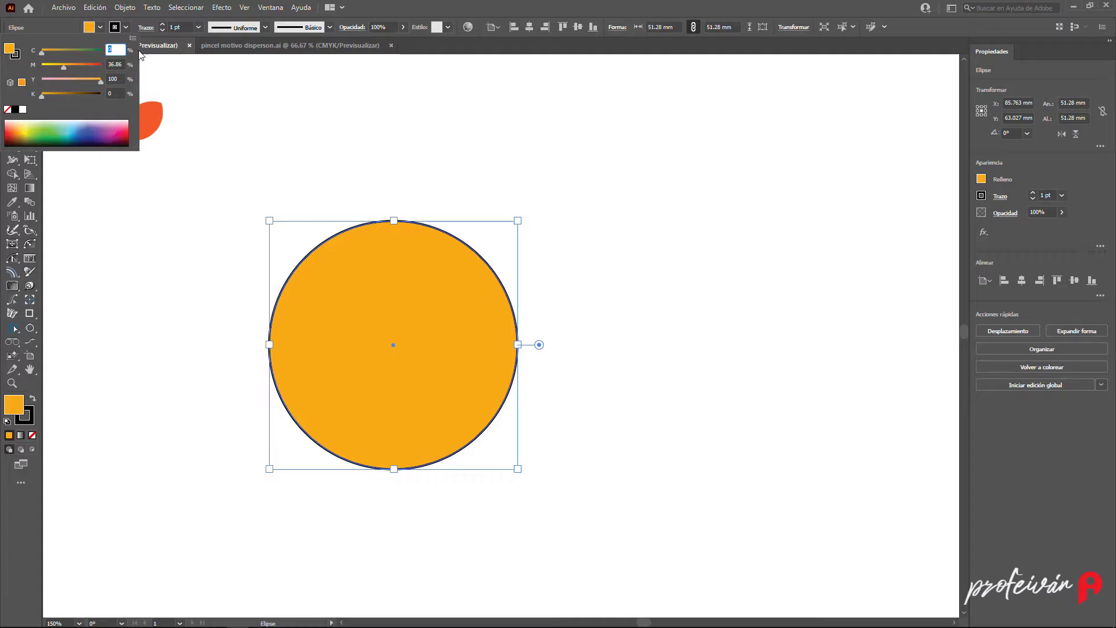
# - Save the orange fill colour as a new global swatch named "laur"
pyautogui.click(133, 38)
pyautogui.click(205, 136)
pyautogui.write('laurel')
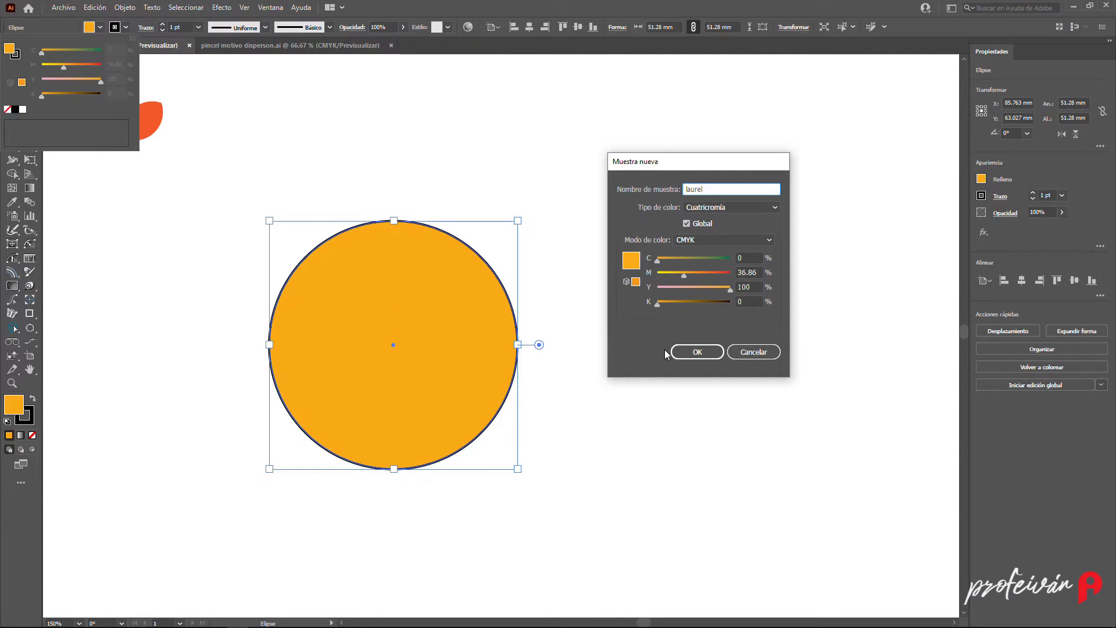
pyautogui.click(697, 352)
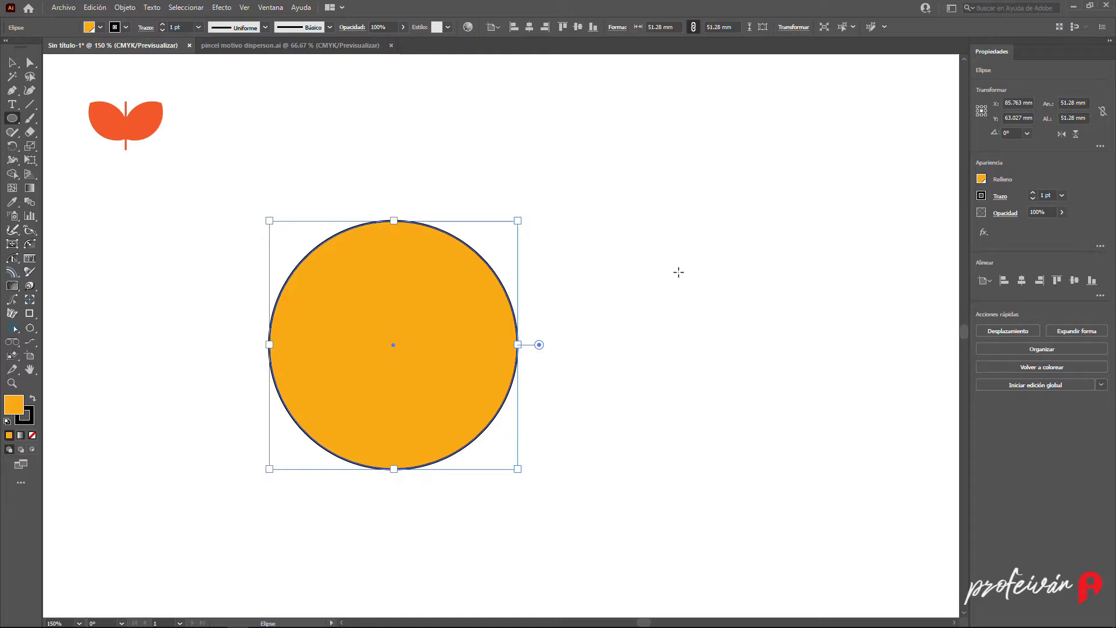
# - Duplicate the circle horizontally so the copy overlaps the original by half
pyautogui.click(12, 62)
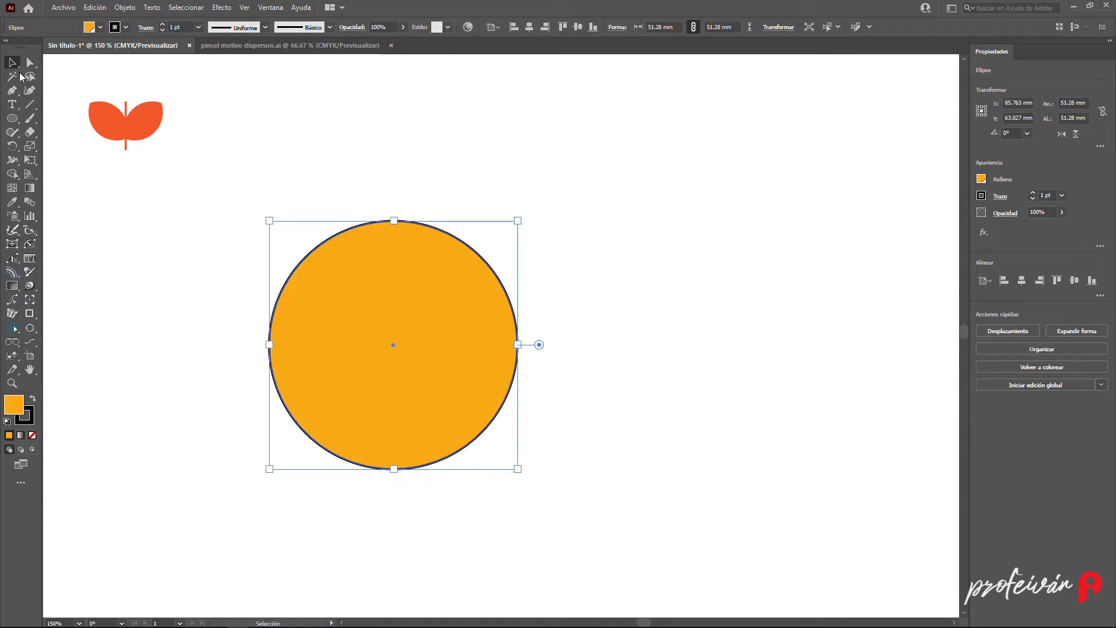
pyautogui.moveTo(332, 328); pyautogui.dragTo(455, 332)
pyautogui.press('alt')
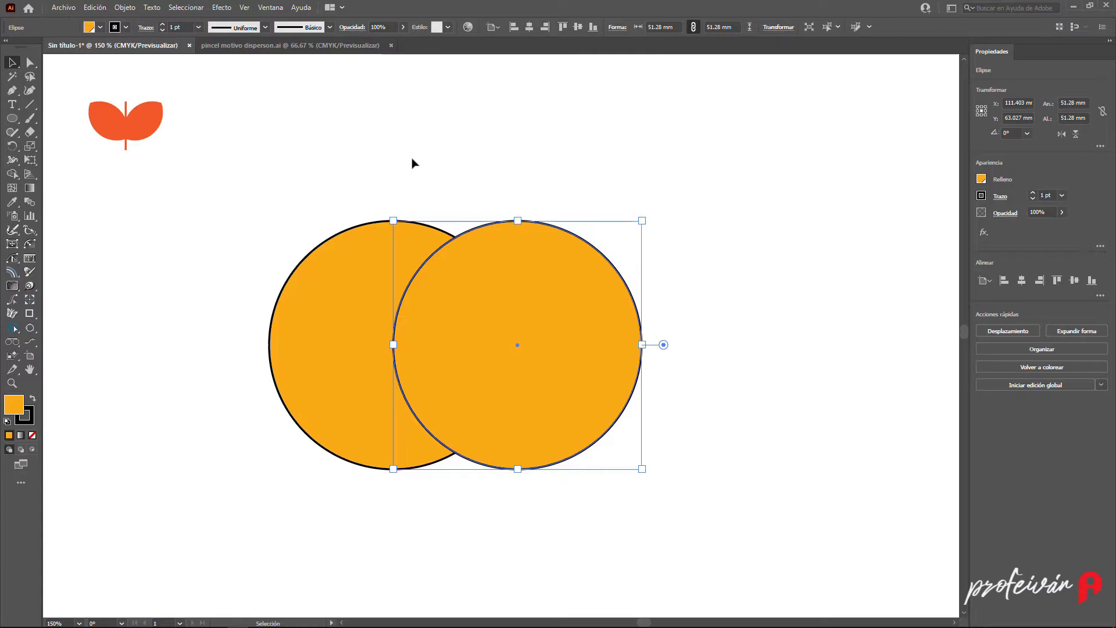
pyautogui.click(413, 163)
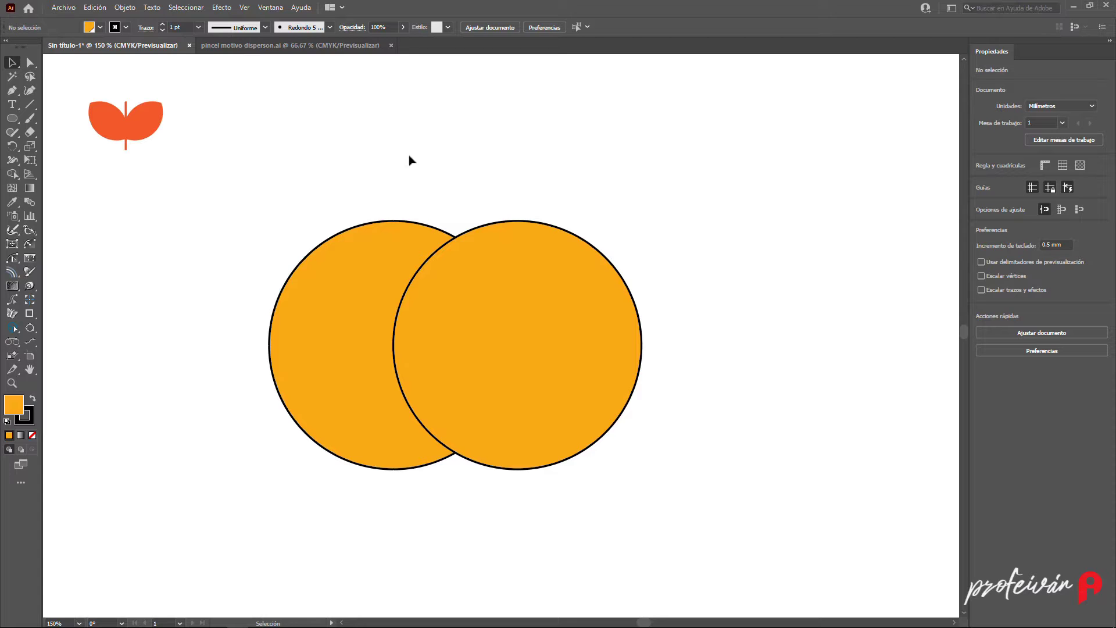
# - Intersect the two overlapping circles with Pathfinder to produce a leaf shape
pyautogui.moveTo(421, 191); pyautogui.dragTo(455, 267)
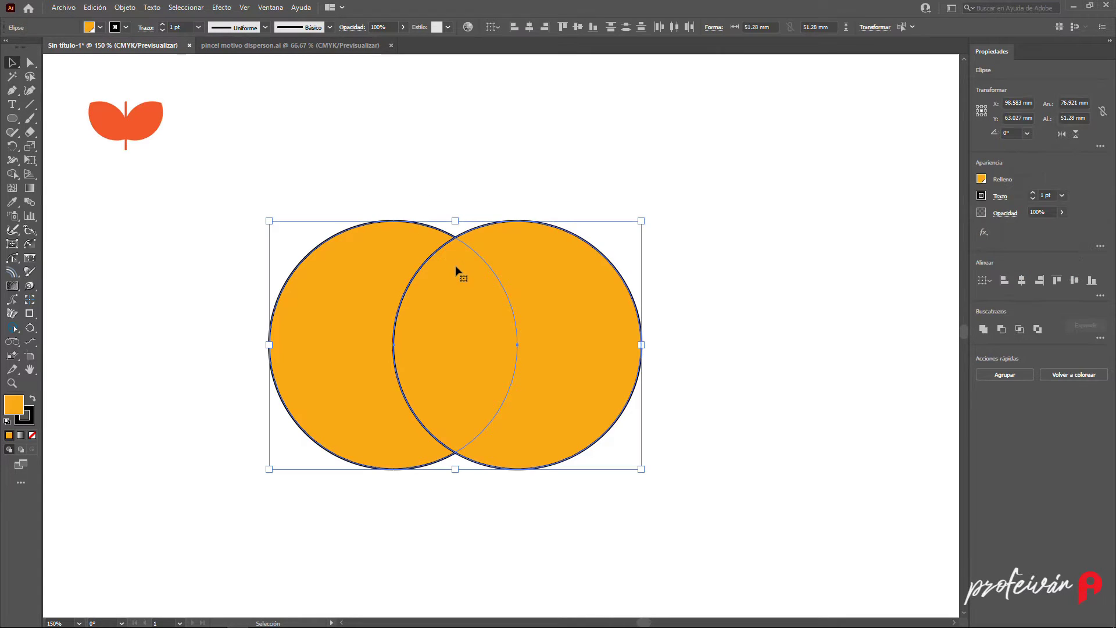
pyautogui.click(271, 8)
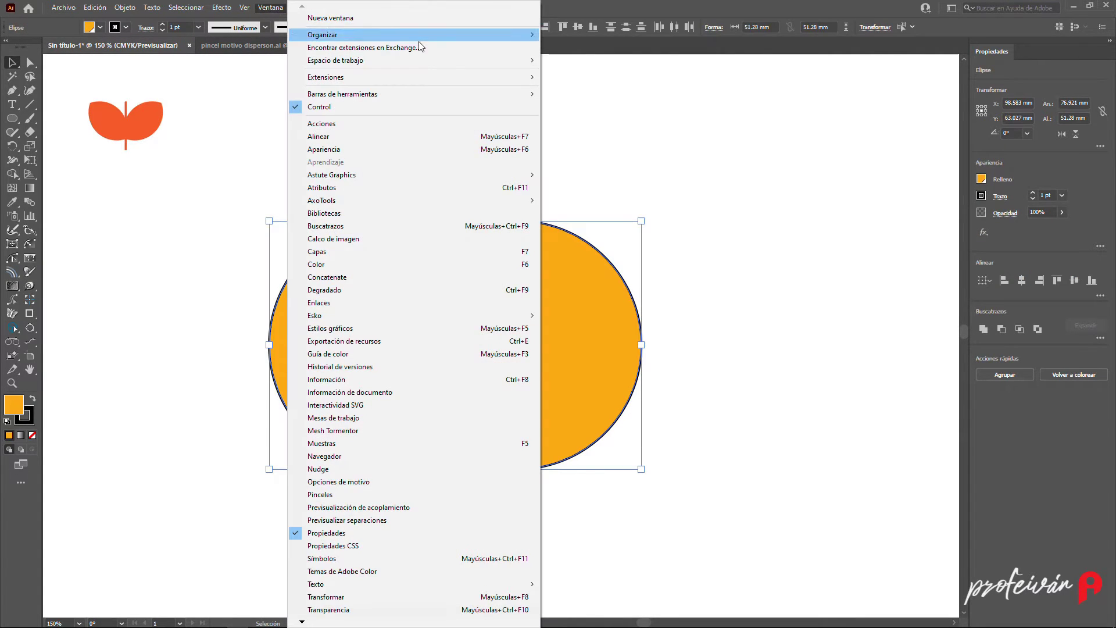
pyautogui.click(434, 226)
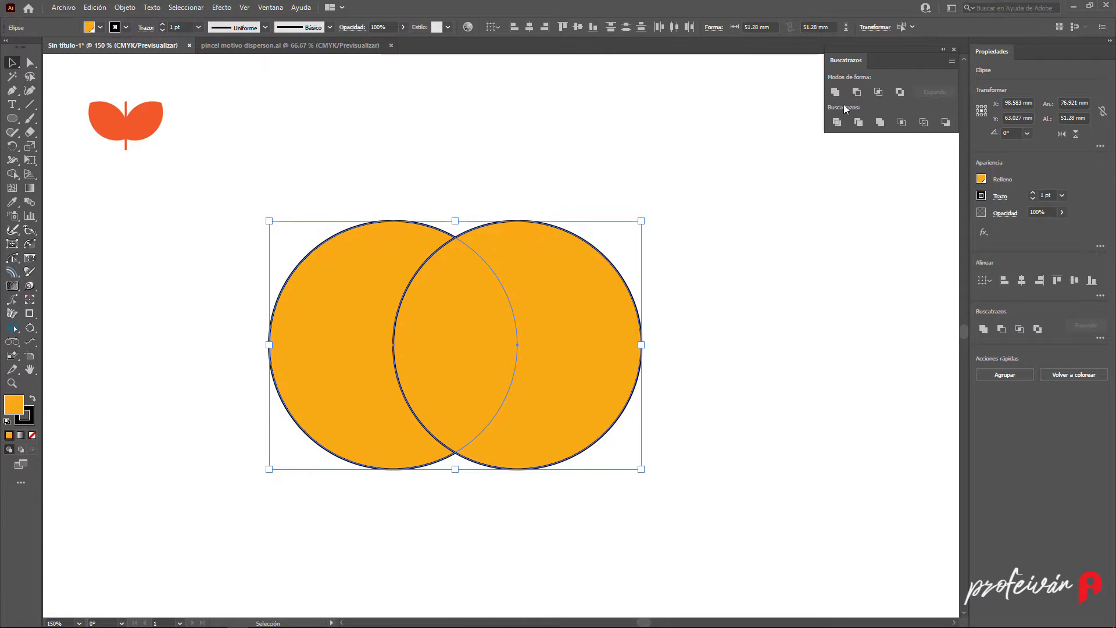
pyautogui.click(878, 92)
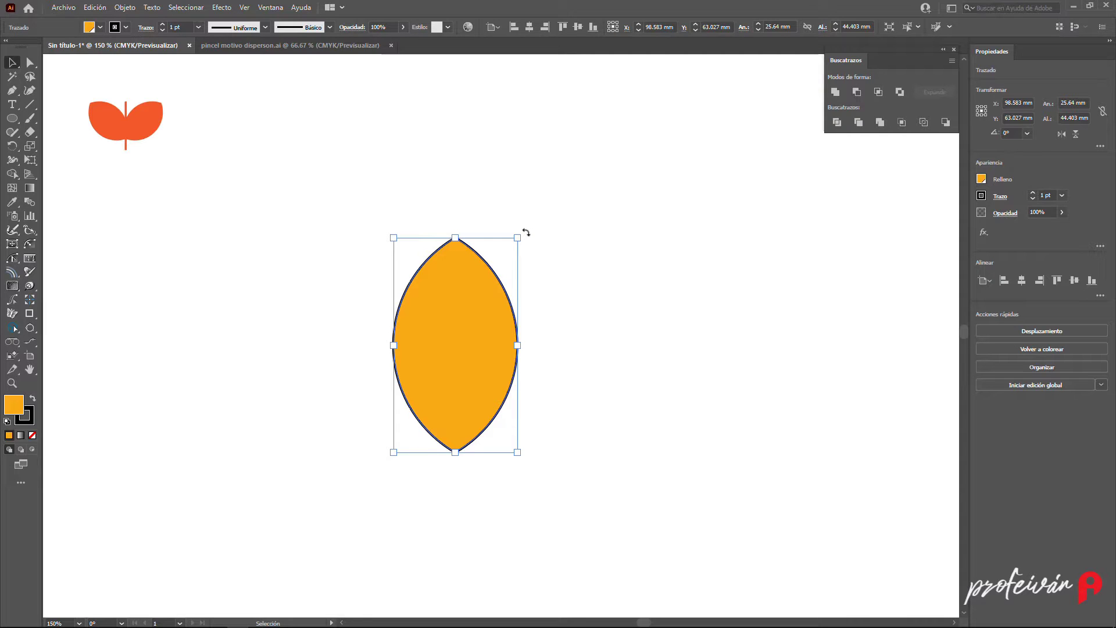
# - Rotate the leaf 45 degrees
pyautogui.press('shift')
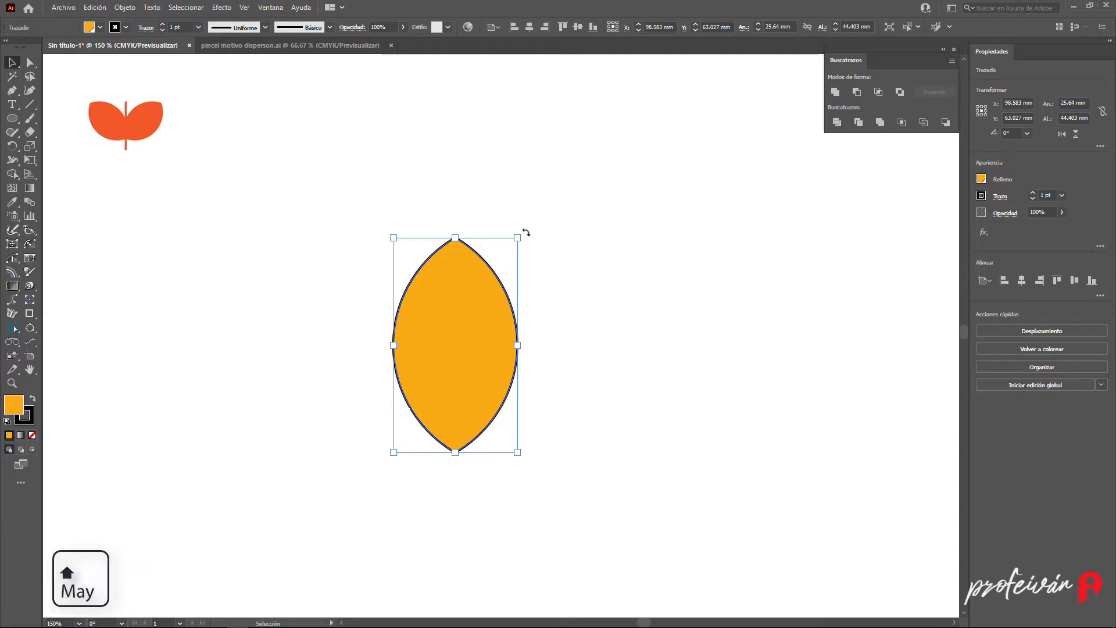
pyautogui.moveTo(526, 233); pyautogui.dragTo(459, 215)
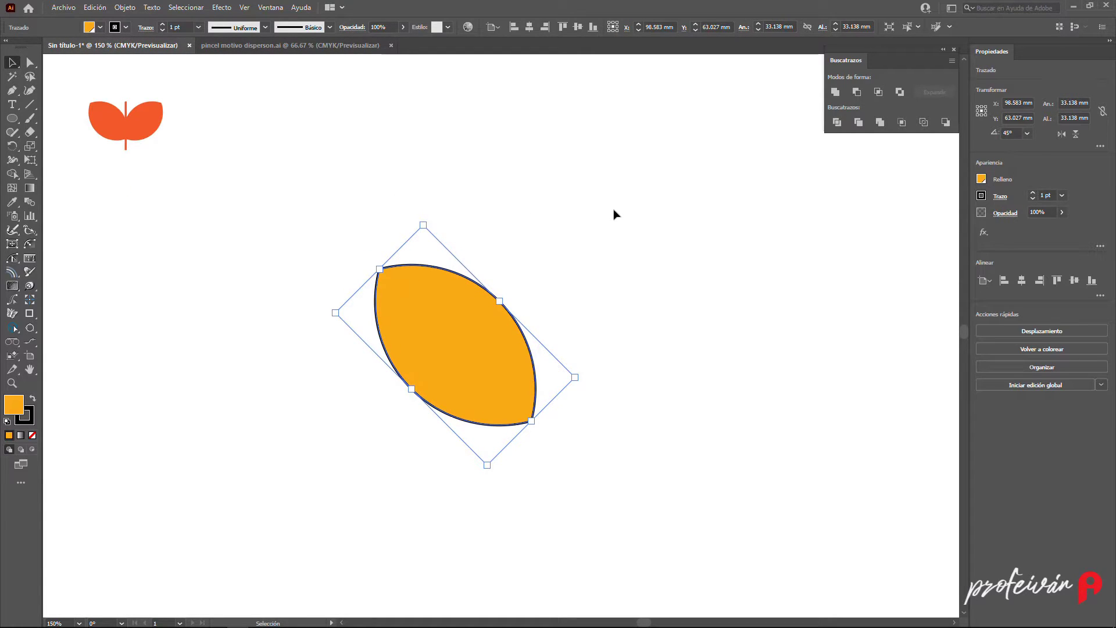
# - Reflect a copy of the leaf horizontally about its bottom tip with the Reflect tool
pyautogui.click(12, 145)
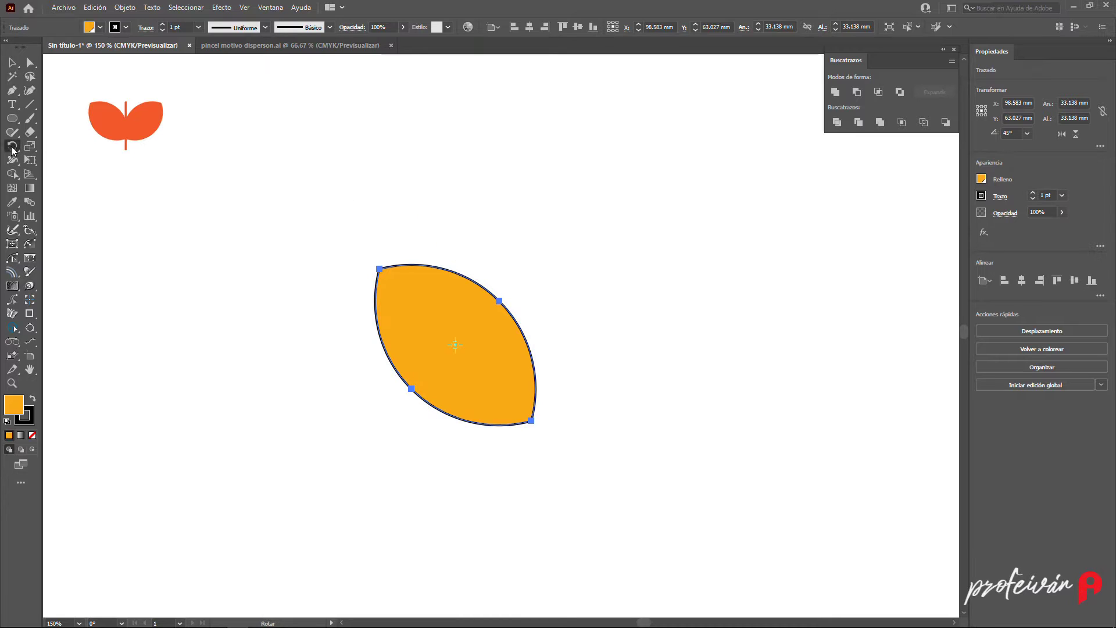
pyautogui.click(12, 148)
pyautogui.click(76, 160)
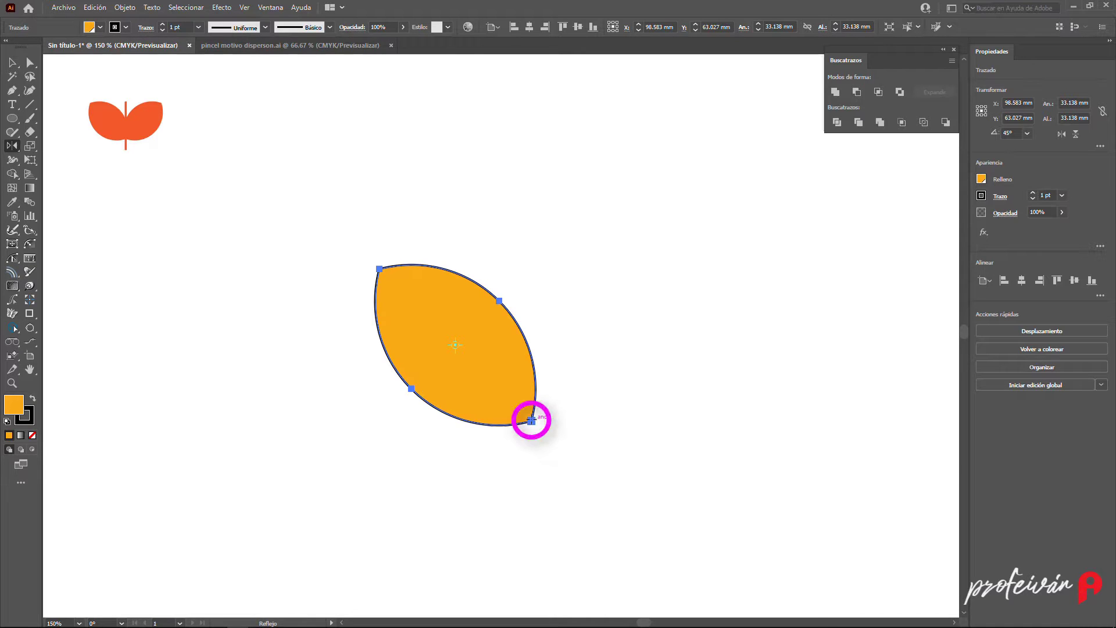
pyautogui.click(531, 420)
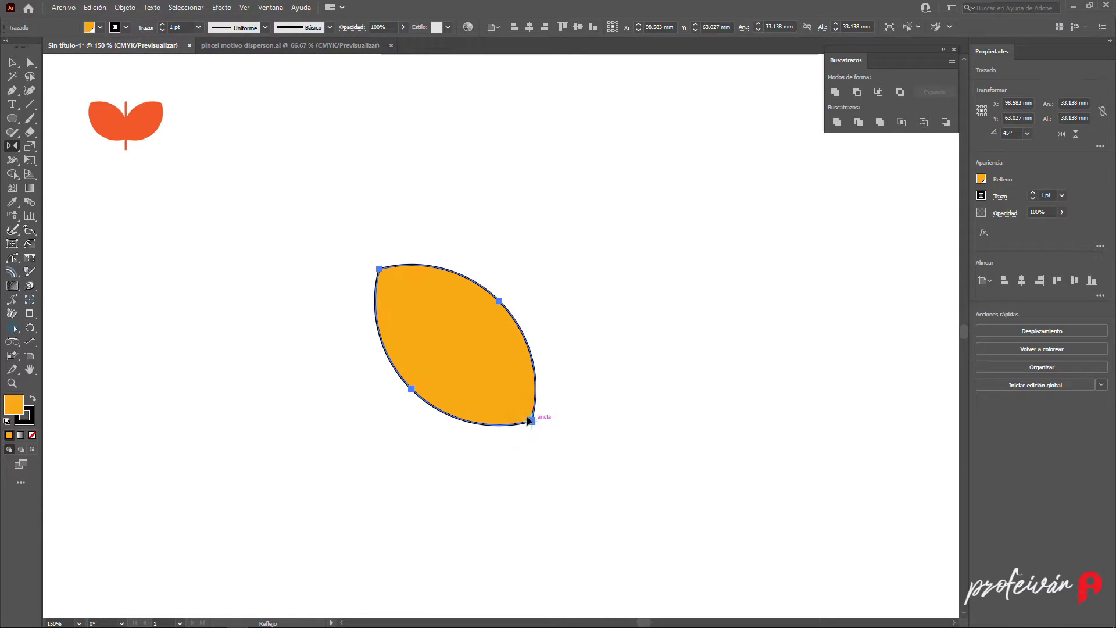
pyautogui.click(314, 256)
pyautogui.press('shift')
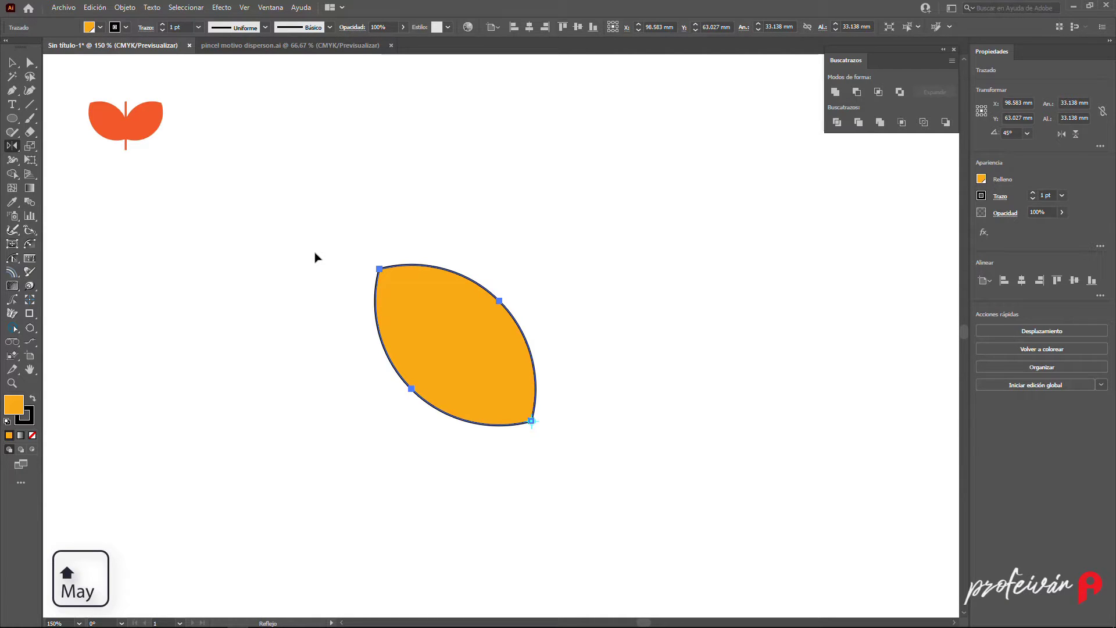
pyautogui.moveTo(314, 256); pyautogui.dragTo(726, 298)
pyautogui.press('alt')
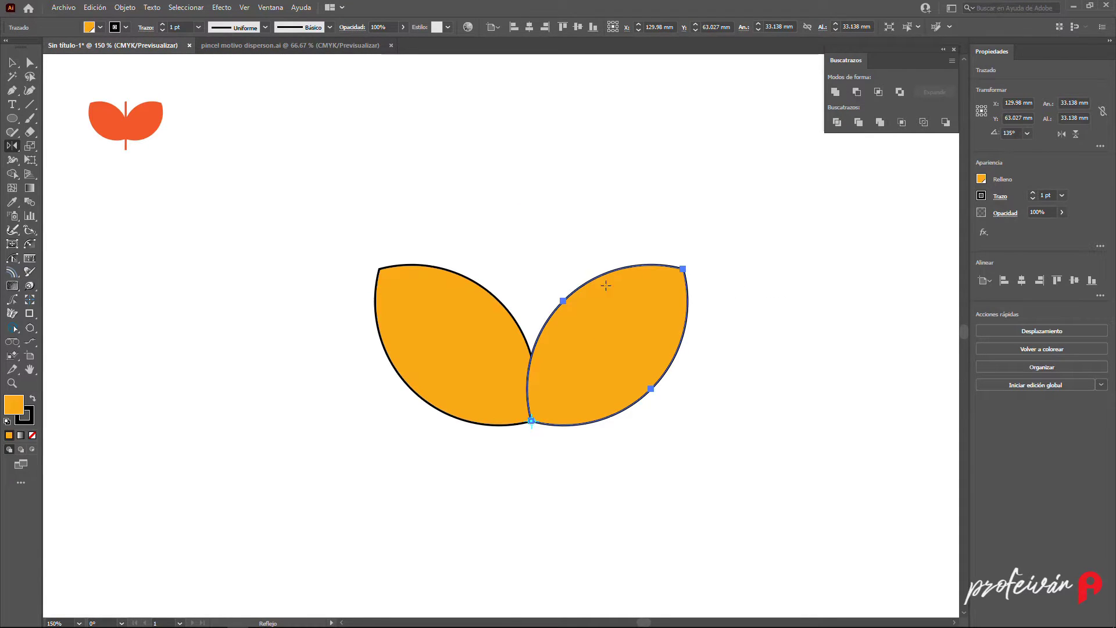
# - Unite the two leaves into a single shape
pyautogui.press('v')
pyautogui.moveTo(503, 268); pyautogui.dragTo(555, 338)
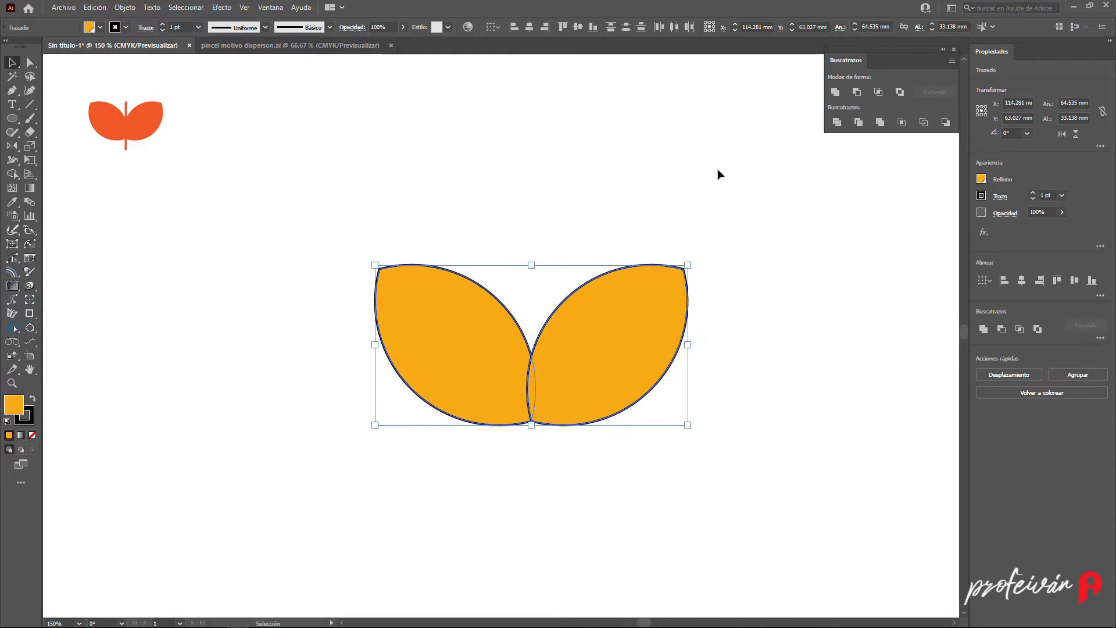
pyautogui.click(834, 92)
# - Remove the stroke from the united leaves shape
pyautogui.click(126, 26)
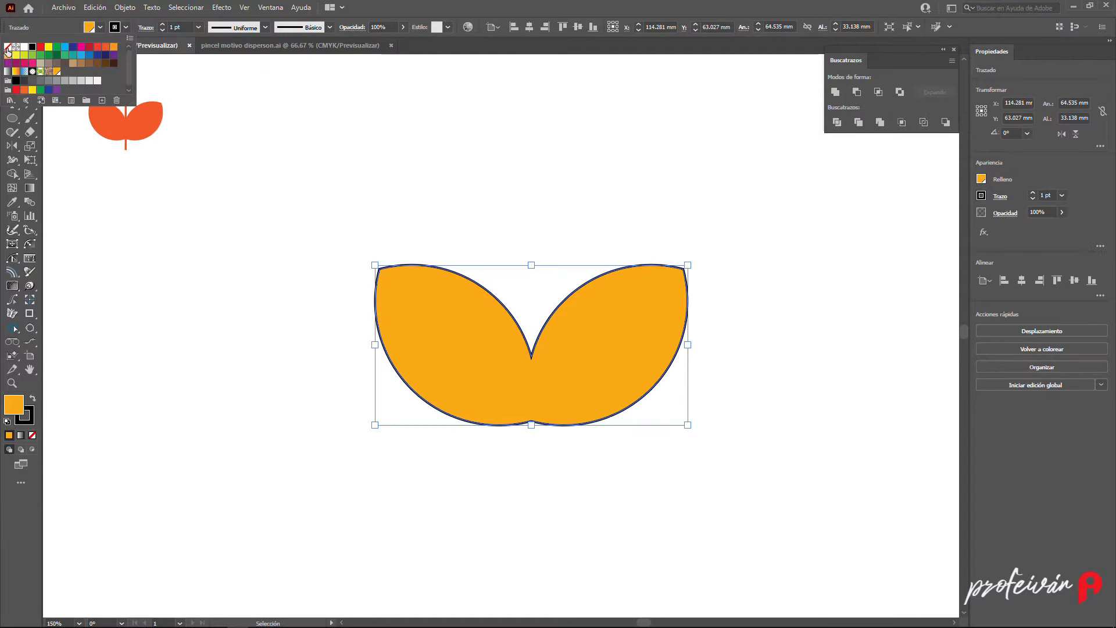
pyautogui.click(7, 47)
pyautogui.click(537, 208)
pyautogui.click(542, 199)
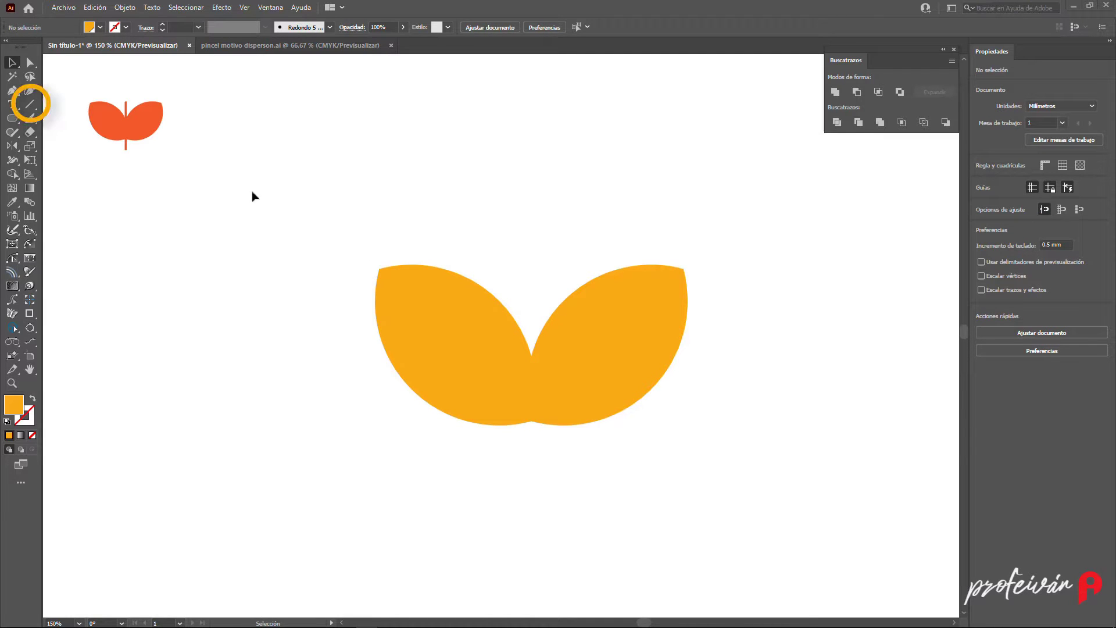
# - Draw a vertical line about 41 mm long centred between the leaves
pyautogui.click(30, 105)
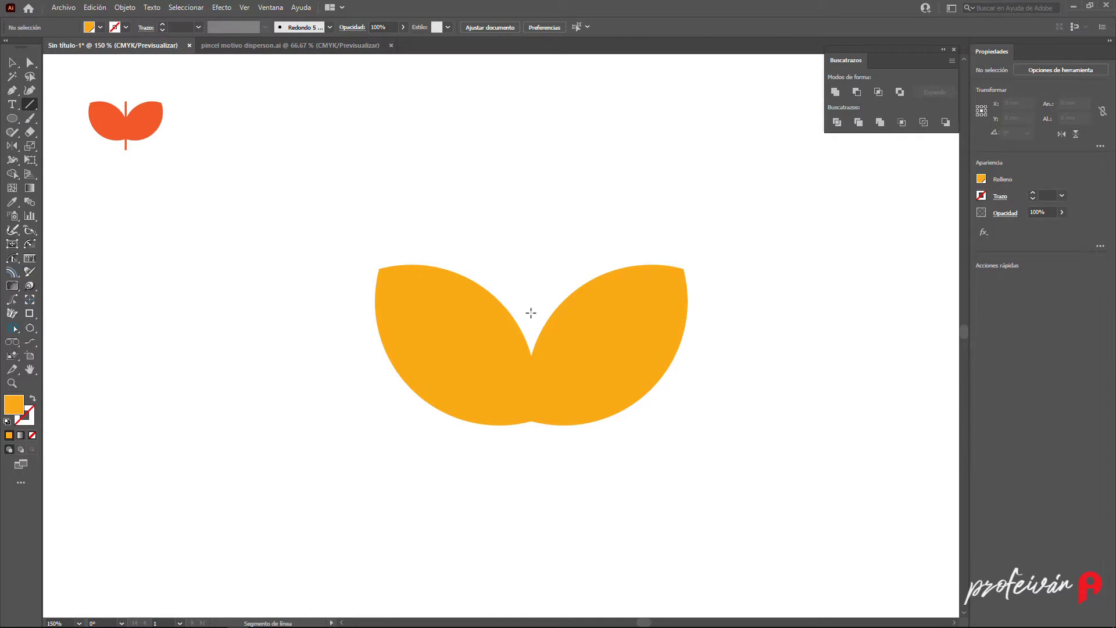
pyautogui.moveTo(531, 344)
pyautogui.mouseDown()
pyautogui.moveTo(531, 456)
pyautogui.moveTo(527, 197)
pyautogui.moveTo(532, 260)
pyautogui.mouseUp()
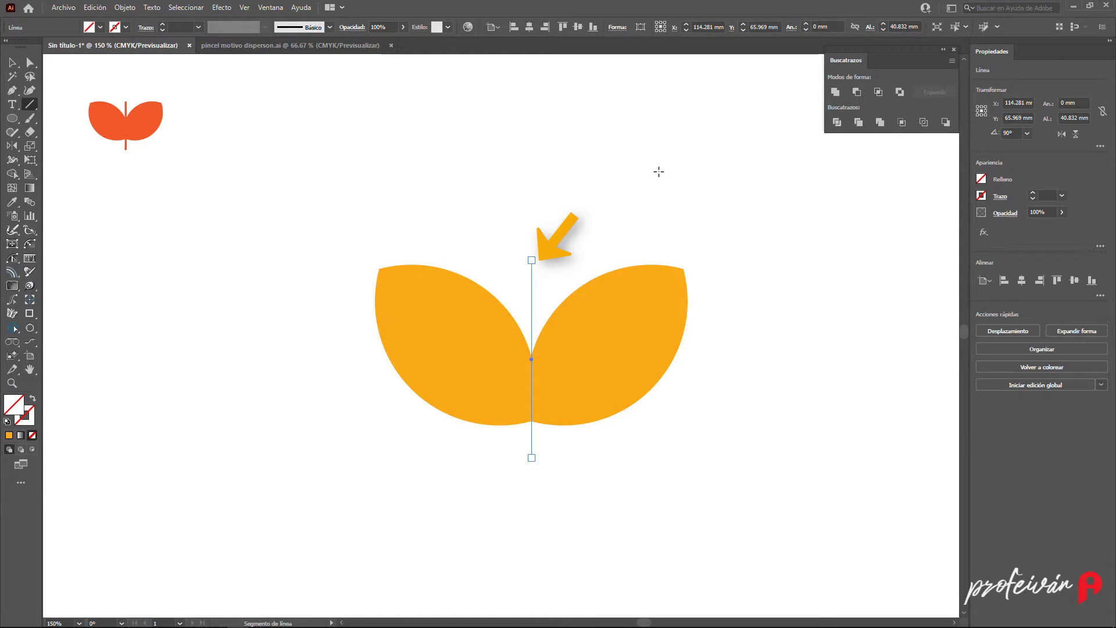
# - Give the line a stroke sampled from the leaves' orange and set its weight to 7 pt
pyautogui.press('x')
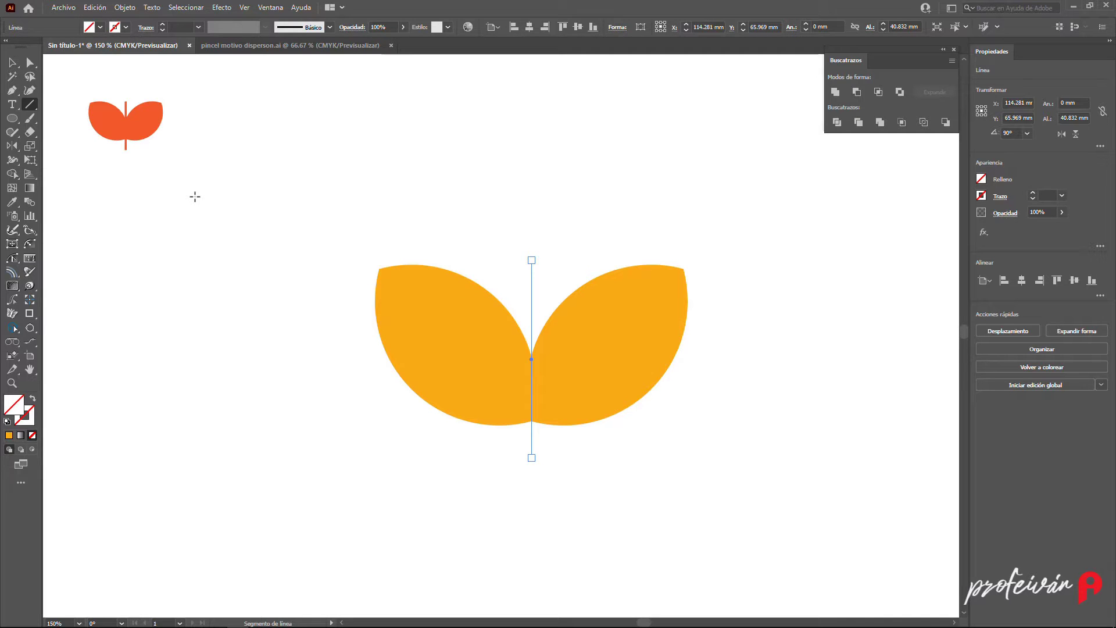
pyautogui.click(11, 202)
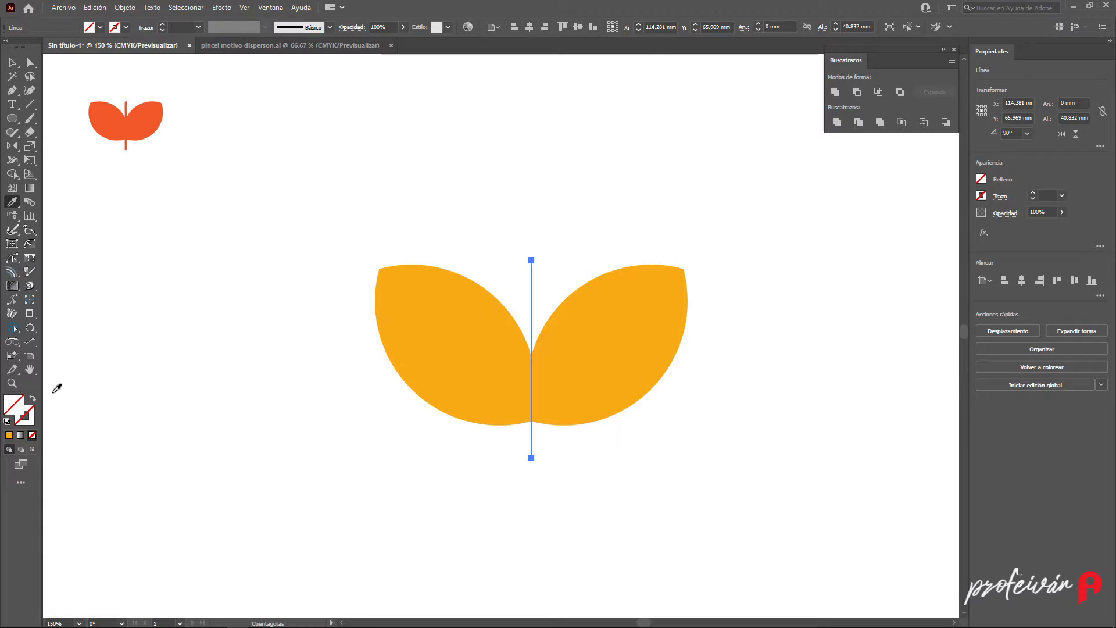
pyautogui.click(26, 414)
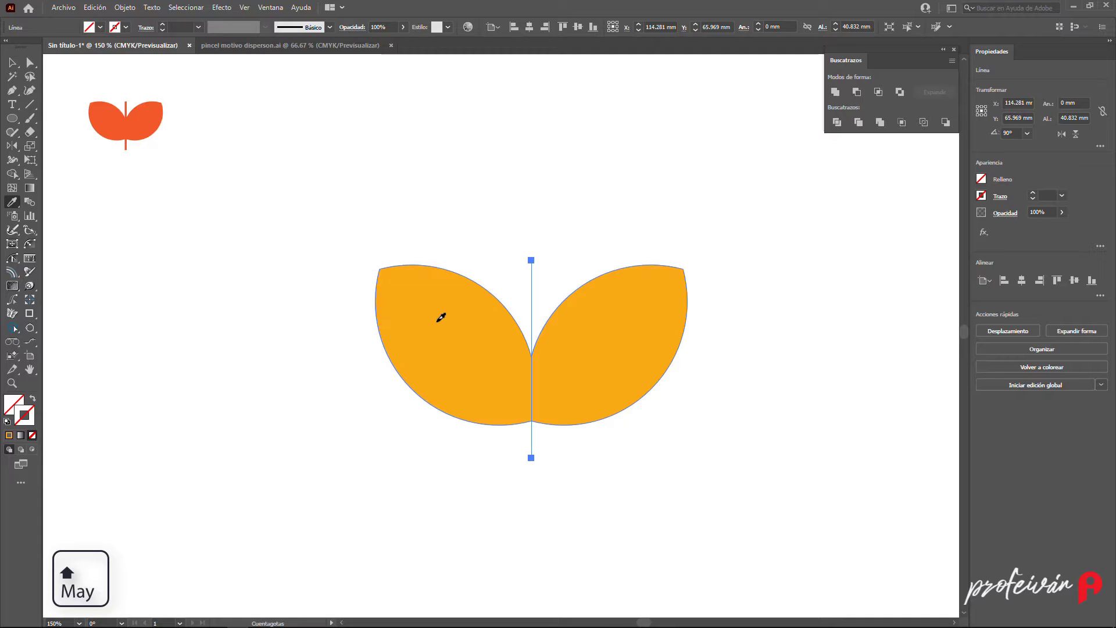
pyautogui.keyDown('shift'); pyautogui.click(438, 319); pyautogui.keyUp('shift')
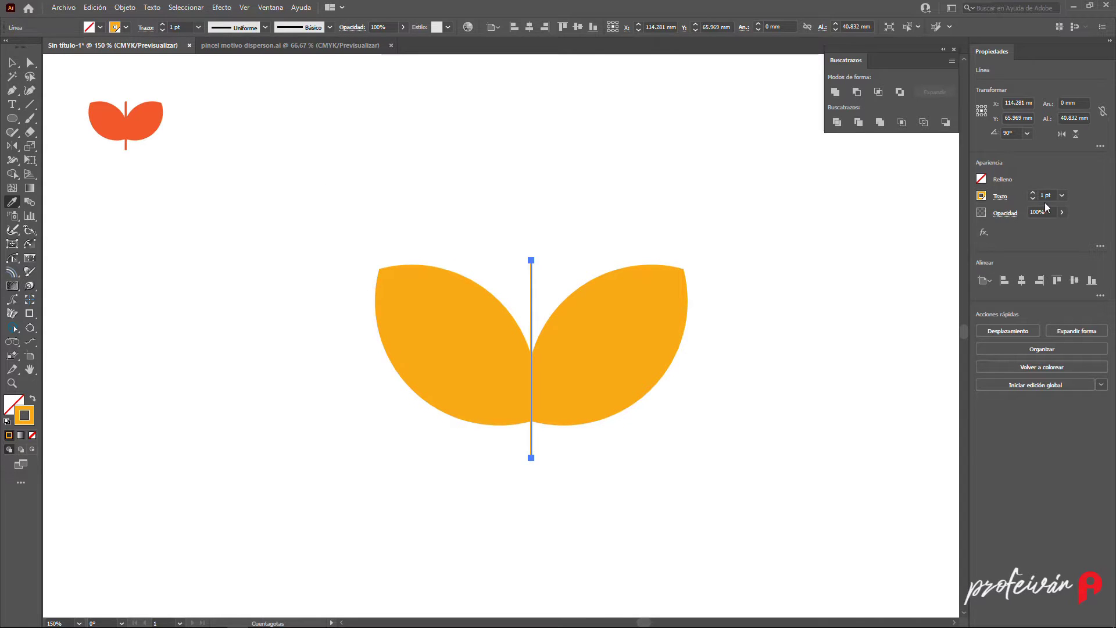
pyautogui.press('Up')
pyautogui.press('Up')
pyautogui.press('Up')
pyautogui.press('Up')
pyautogui.press('Up')
pyautogui.press('Up')
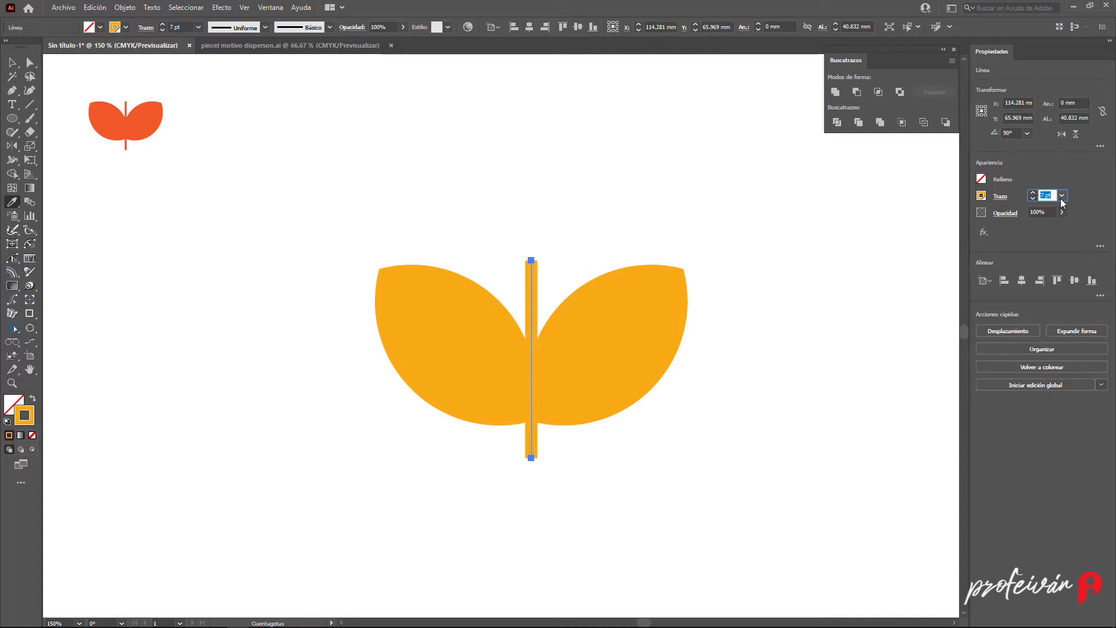
pyautogui.press('v')
pyautogui.moveTo(475, 243); pyautogui.dragTo(559, 329)
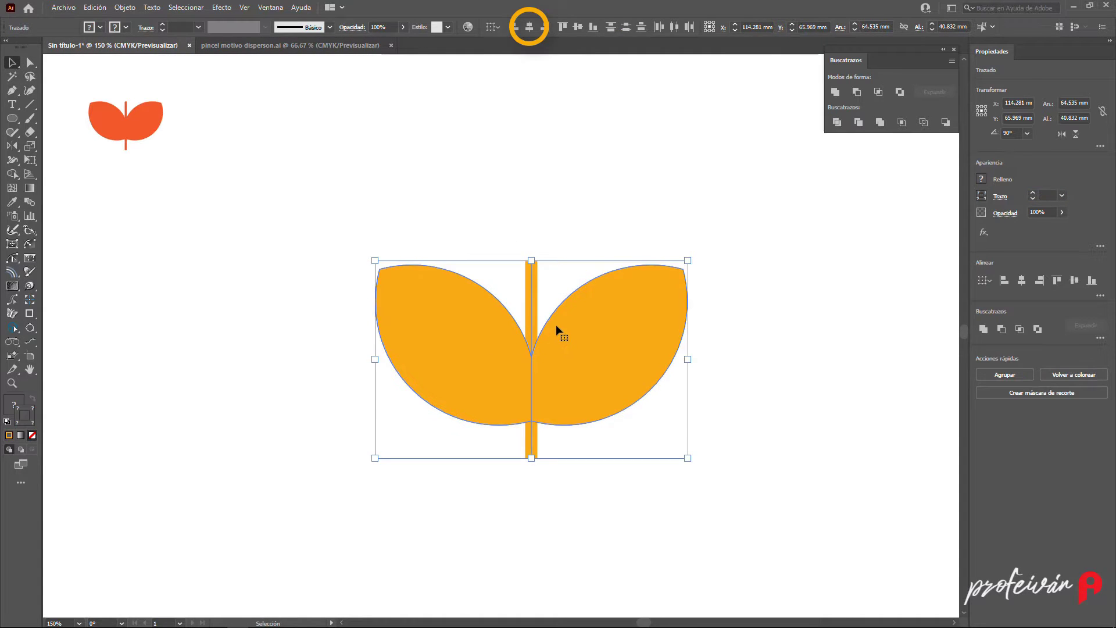
pyautogui.click(577, 185)
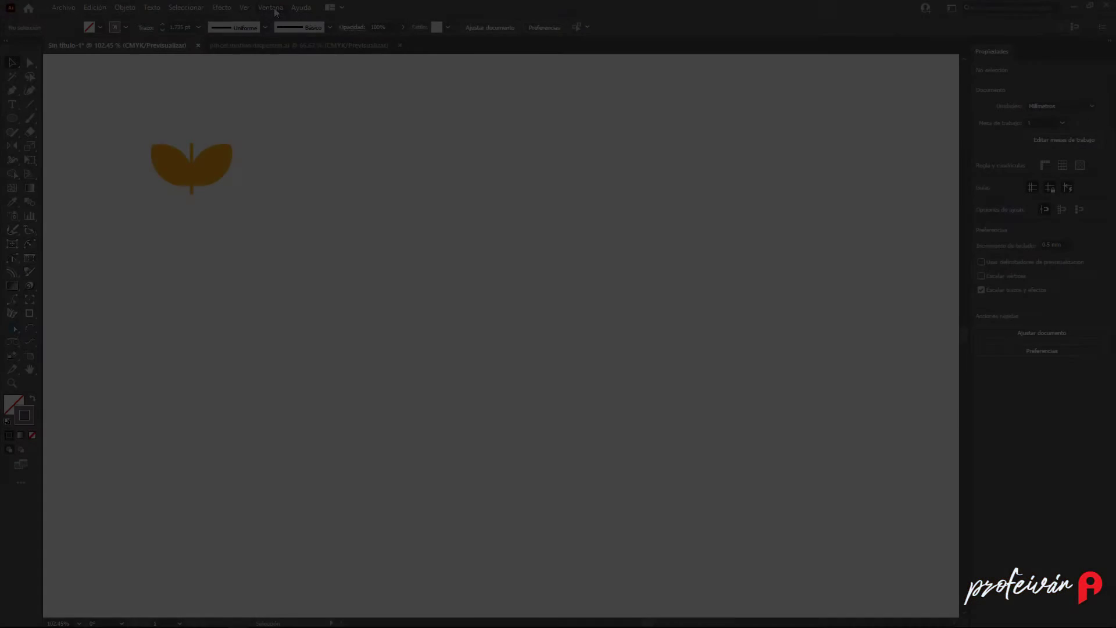
# - Add the leaf-and-stem artwork to the Brushes panel as a scatter brush named "hojas"
pyautogui.click(271, 7)
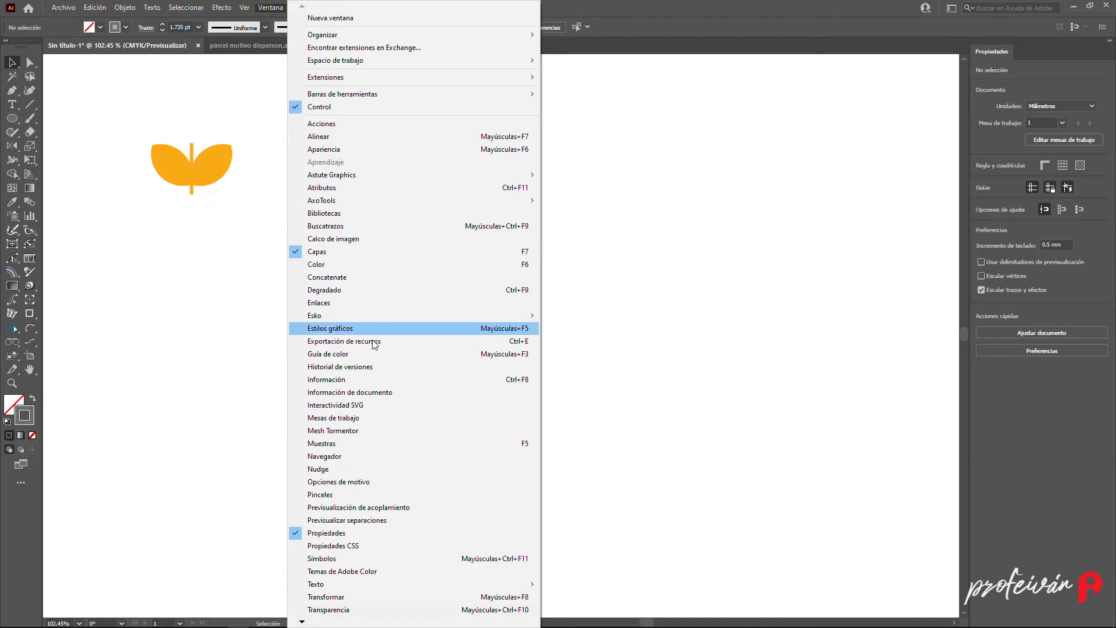
pyautogui.click(321, 495)
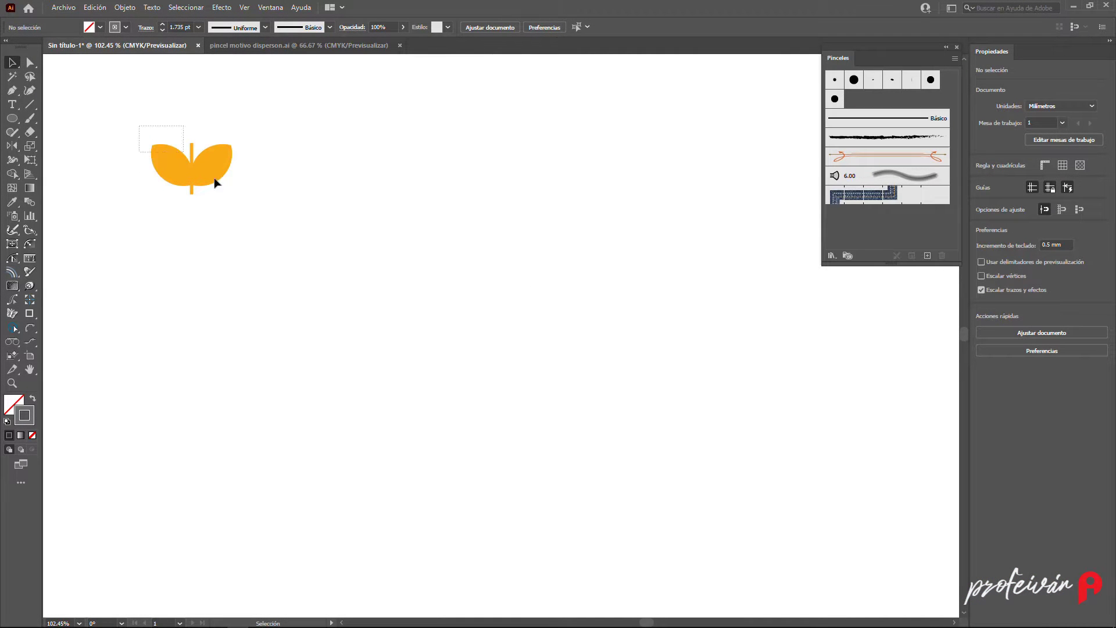
pyautogui.moveTo(215, 180); pyautogui.dragTo(876, 148)
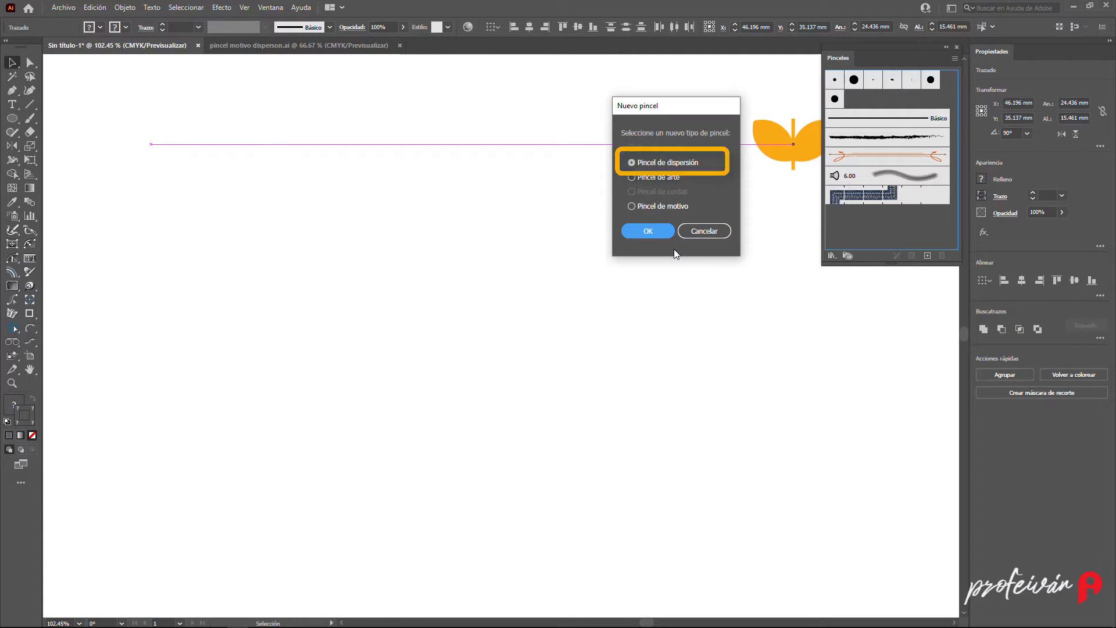
pyautogui.click(652, 229)
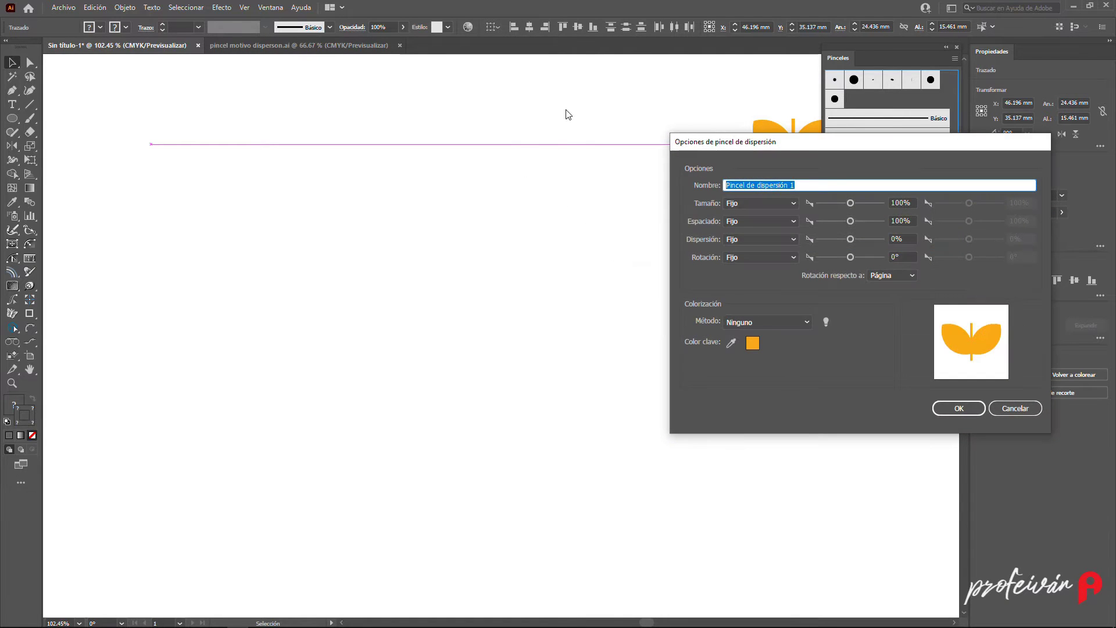
pyautogui.write('hojas')
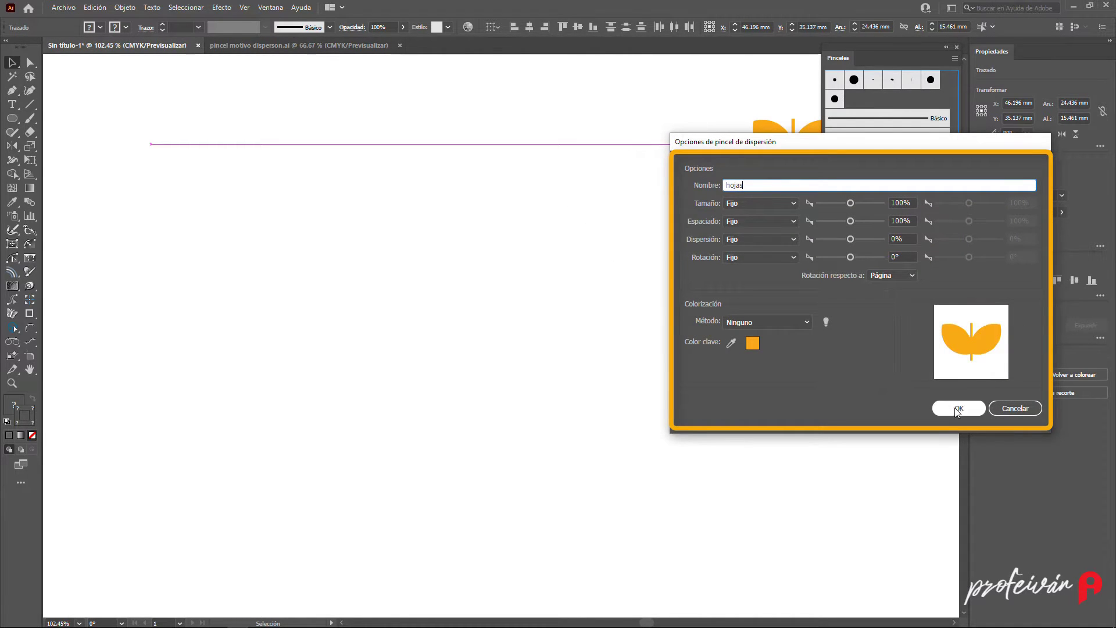
pyautogui.click(981, 408)
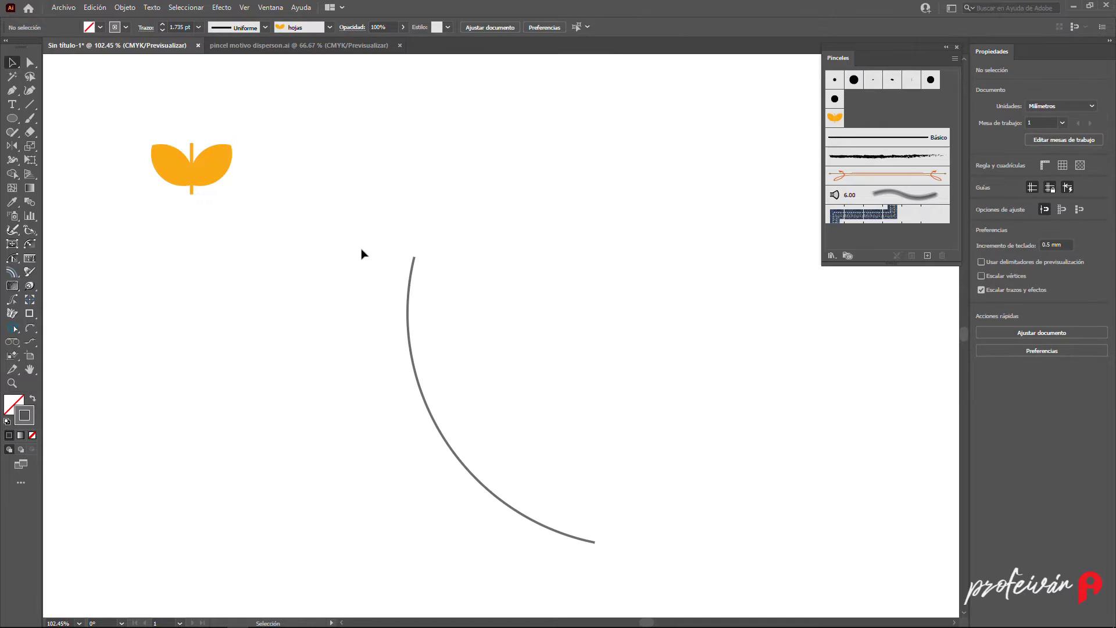
# - Select the curved path and apply the "hojas" brush to it
pyautogui.moveTo(392, 244); pyautogui.dragTo(430, 281)
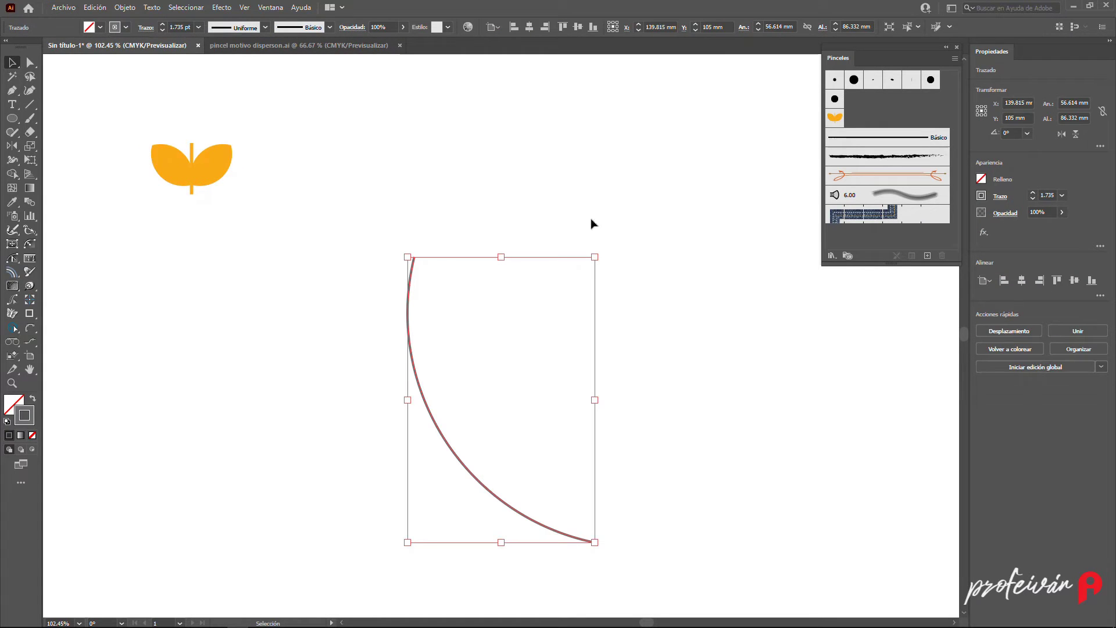
pyautogui.click(836, 118)
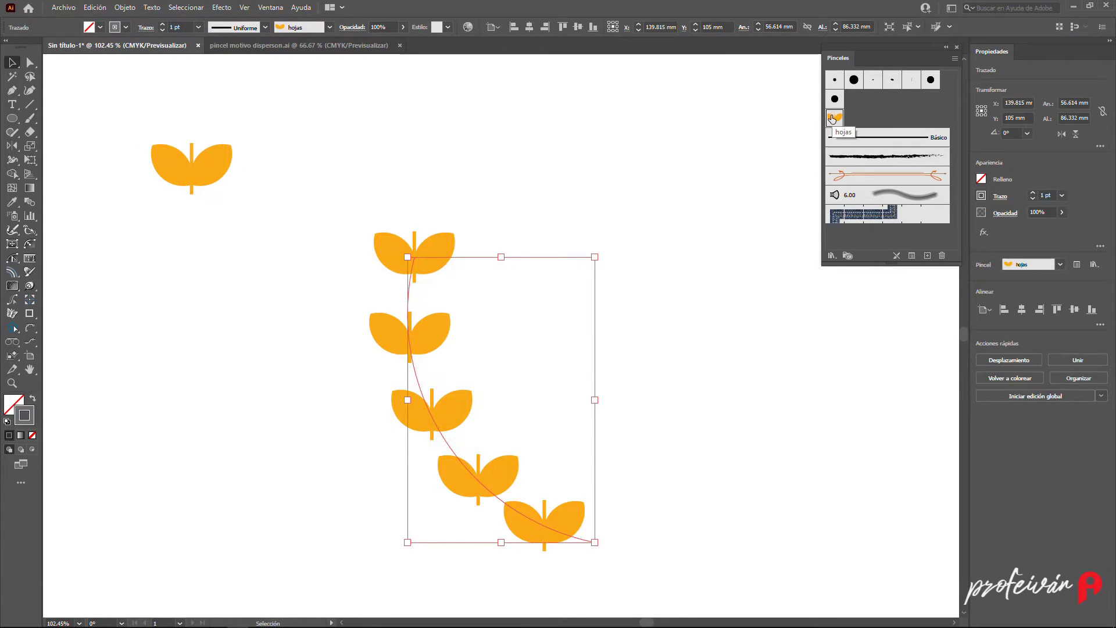
pyautogui.click(723, 189)
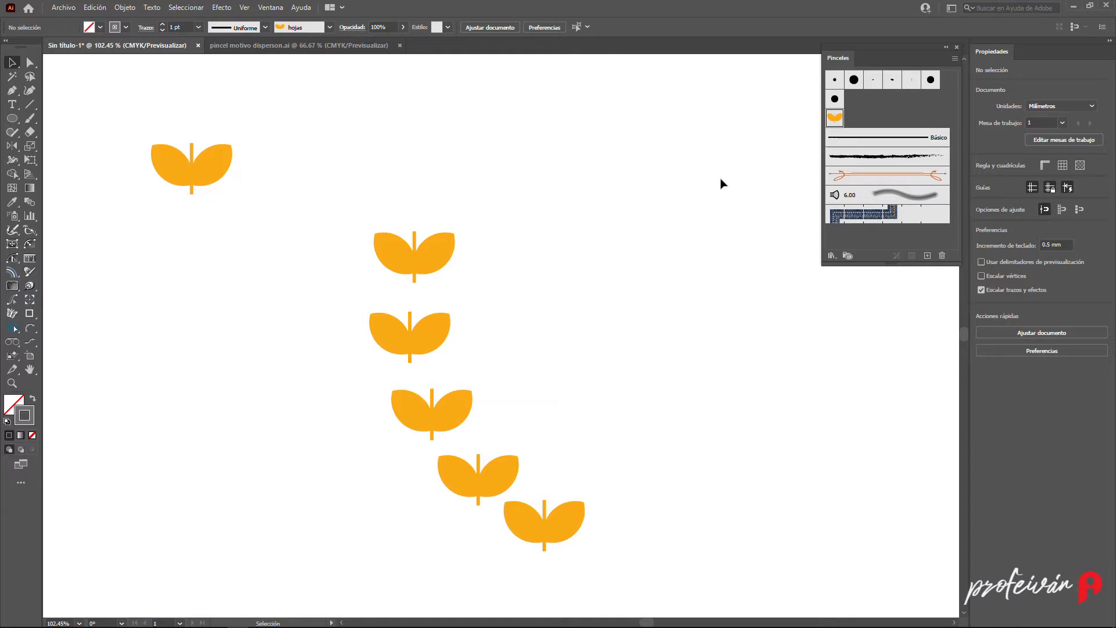
# - Open the "hojas" brush options and set rotation relative to the path with a rotation of 90°
pyautogui.doubleClick(835, 119)
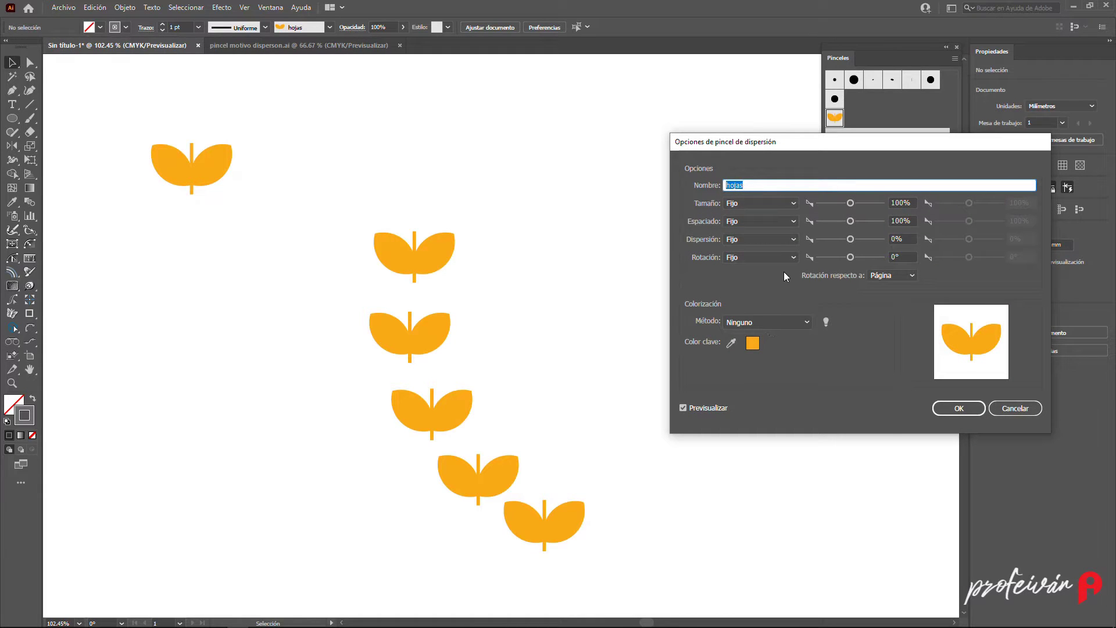
pyautogui.click(899, 278)
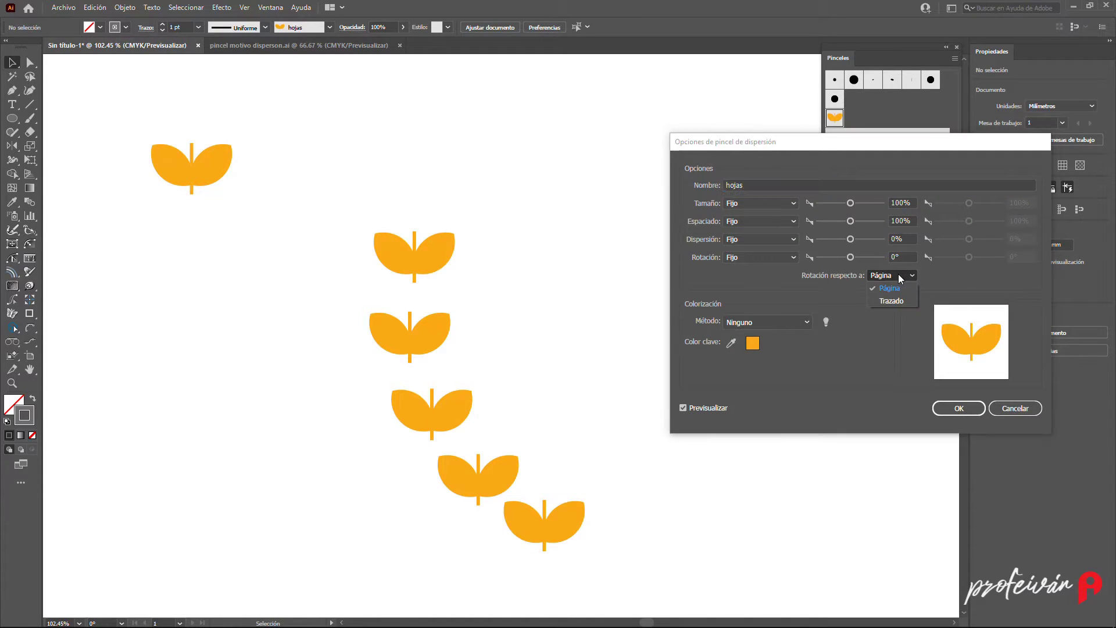
pyautogui.click(891, 301)
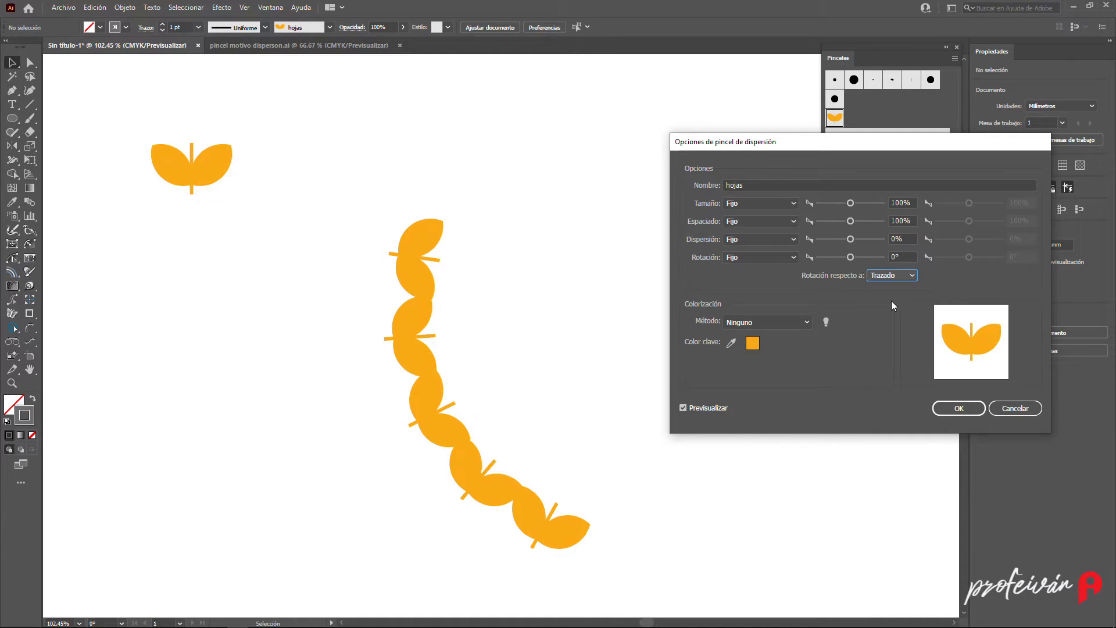
pyautogui.click(851, 257)
pyautogui.write('90')
pyautogui.press('Tab')
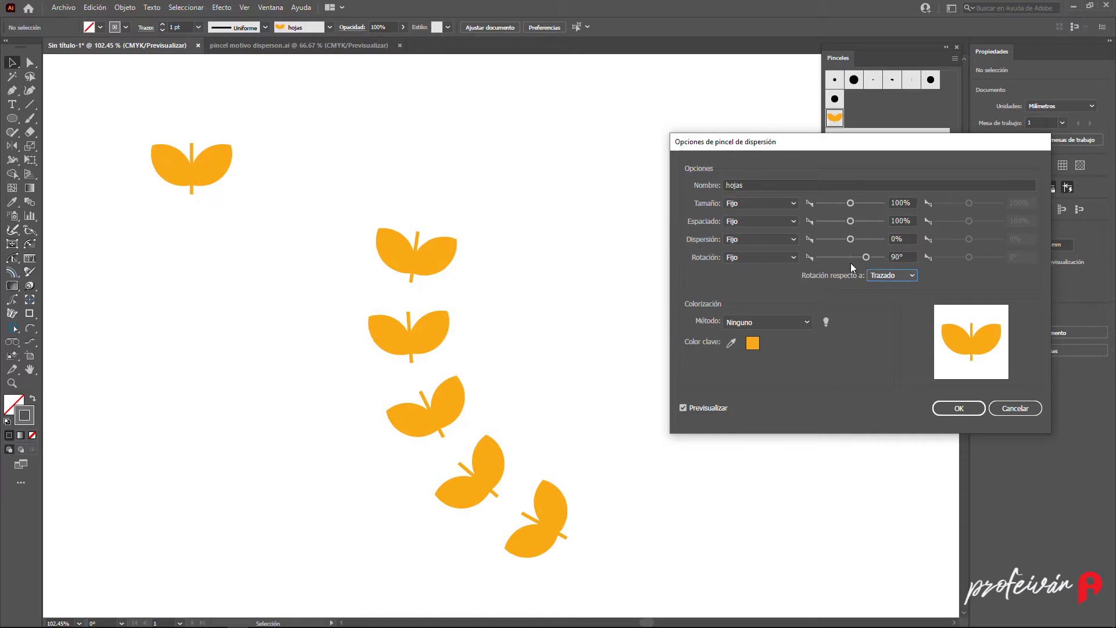
# - Set the brush size to 55% and spacing to 29%, then apply the changes to existing strokes
pyautogui.click(825, 203)
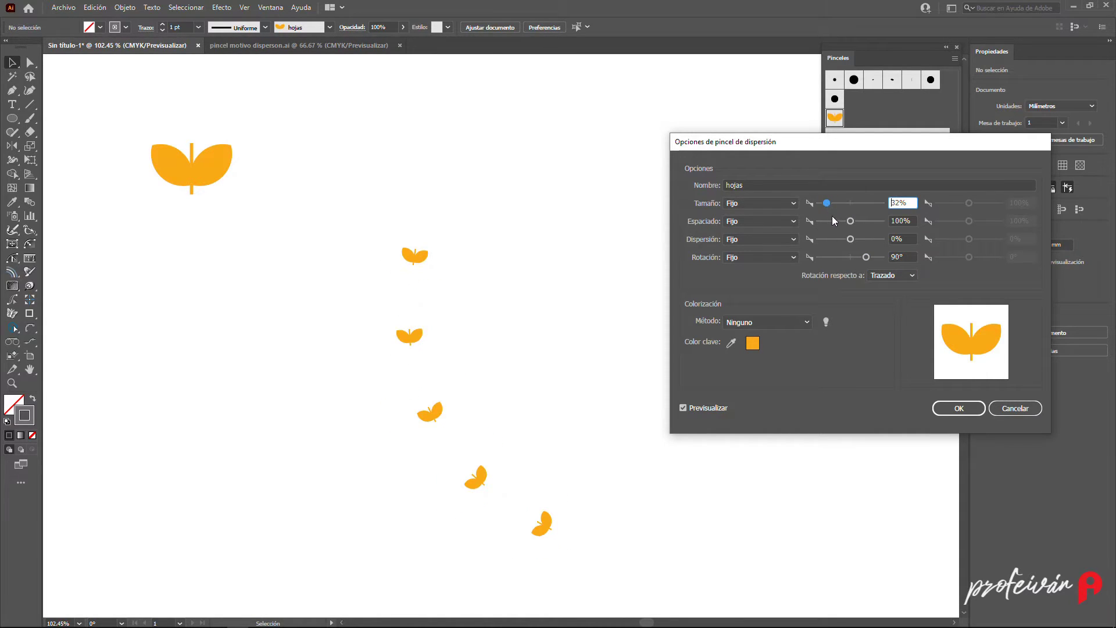
pyautogui.moveTo(831, 221); pyautogui.dragTo(826, 221)
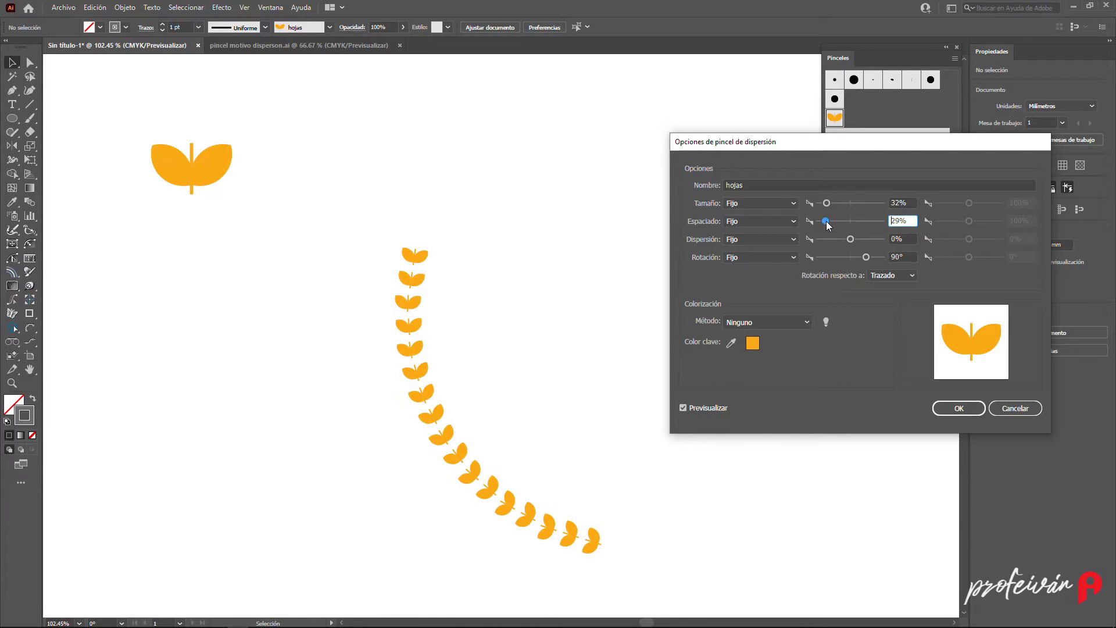
pyautogui.click(835, 203)
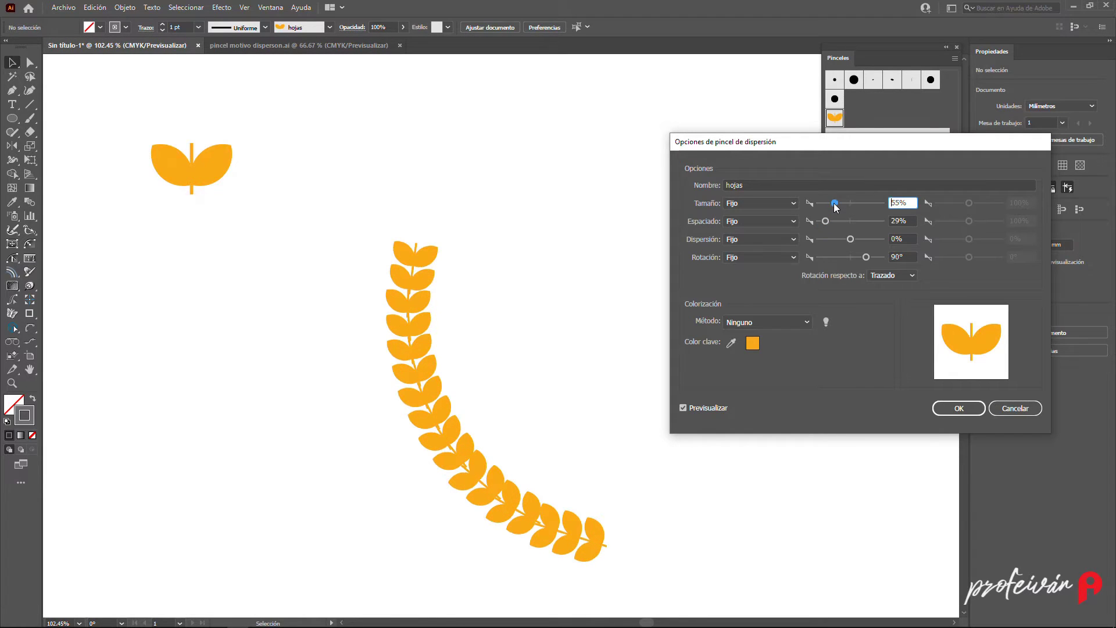
pyautogui.click(957, 409)
pyautogui.click(572, 335)
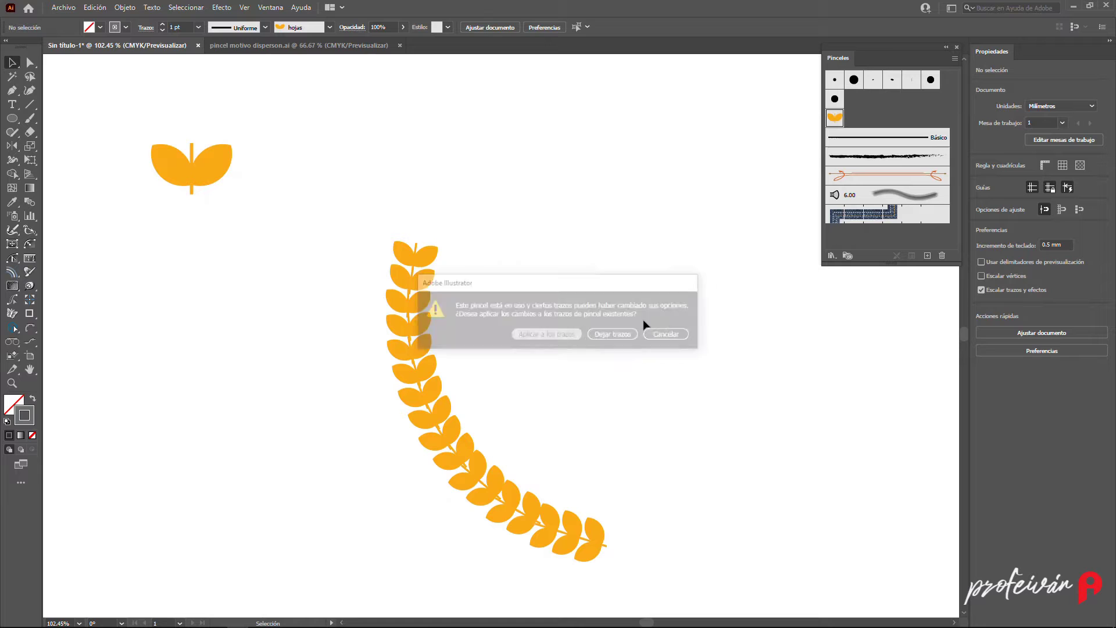
# - Delete the stem line from the original leaf motif
pyautogui.moveTo(394, 299); pyautogui.dragTo(647, 367)
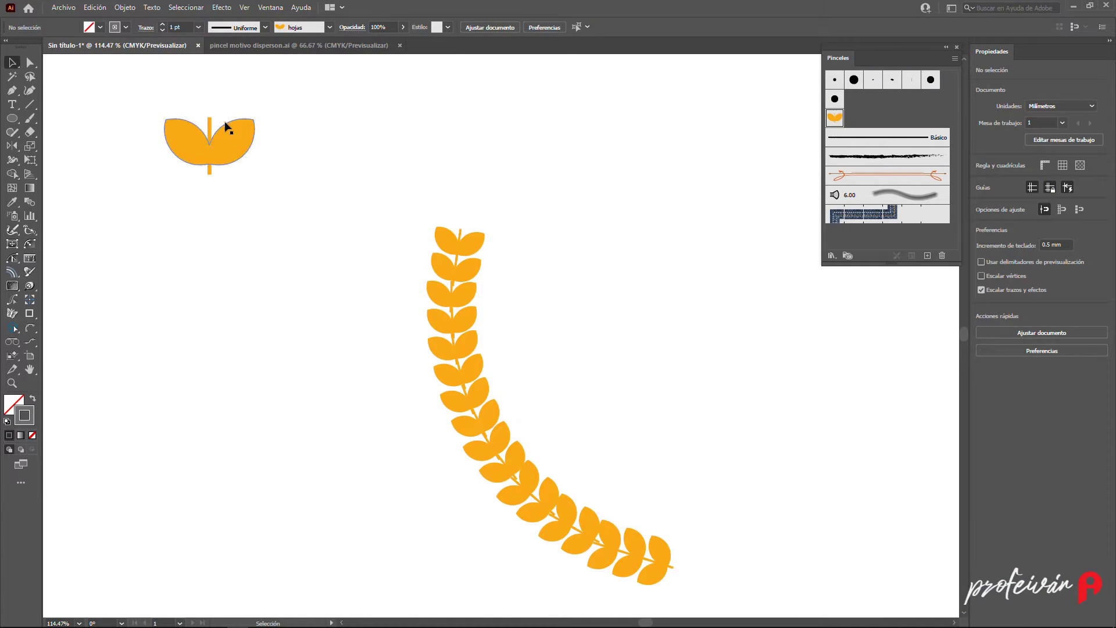
pyautogui.moveTo(196, 103); pyautogui.dragTo(224, 126)
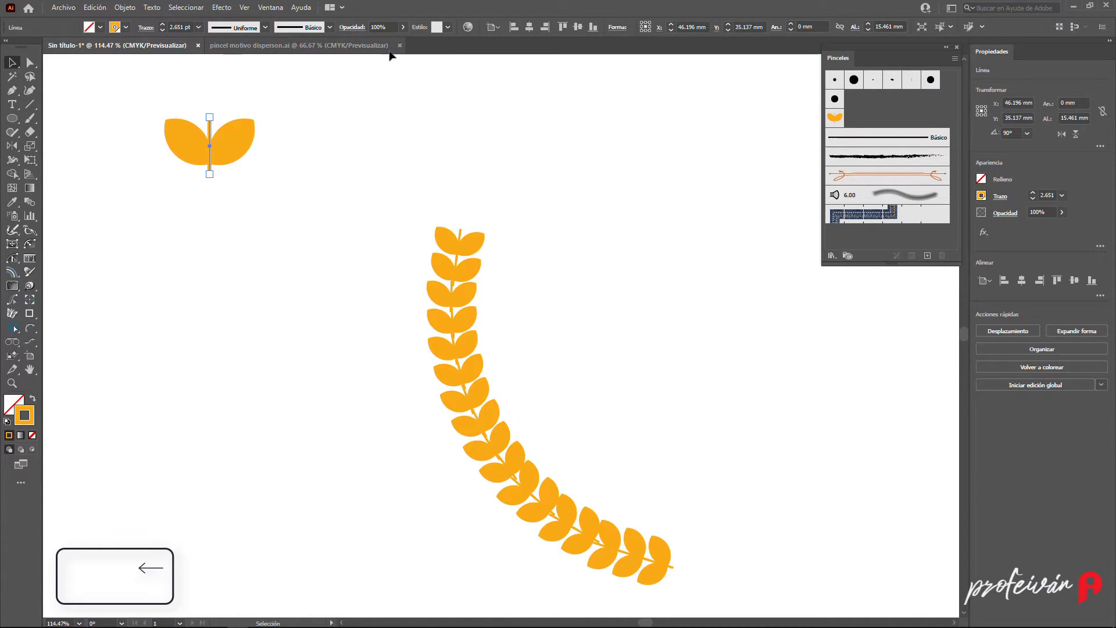
pyautogui.press('BackSpace')
# - Replace the "hojas" brush with the stemless leaves and apply the change to existing strokes
pyautogui.moveTo(147, 94)
pyautogui.mouseDown()
pyautogui.moveTo(242, 167)
pyautogui.moveTo(372, 149)
pyautogui.moveTo(737, 149)
pyautogui.moveTo(837, 122)
pyautogui.mouseUp()
pyautogui.press('shift')
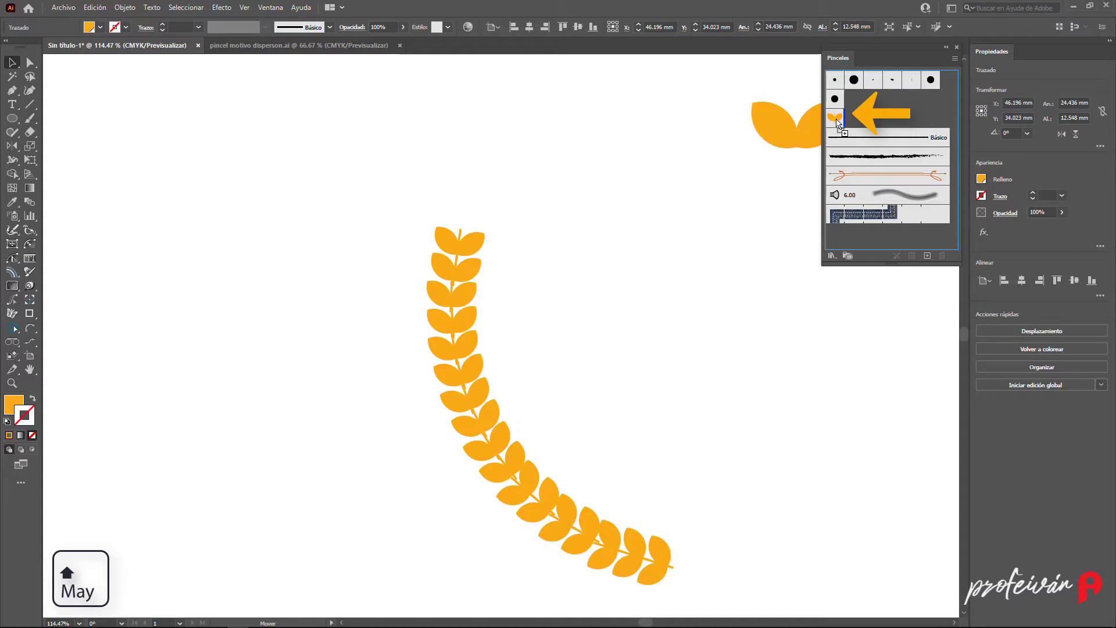
pyautogui.moveTo(837, 122); pyautogui.dragTo(837, 122)
pyautogui.press('alt')
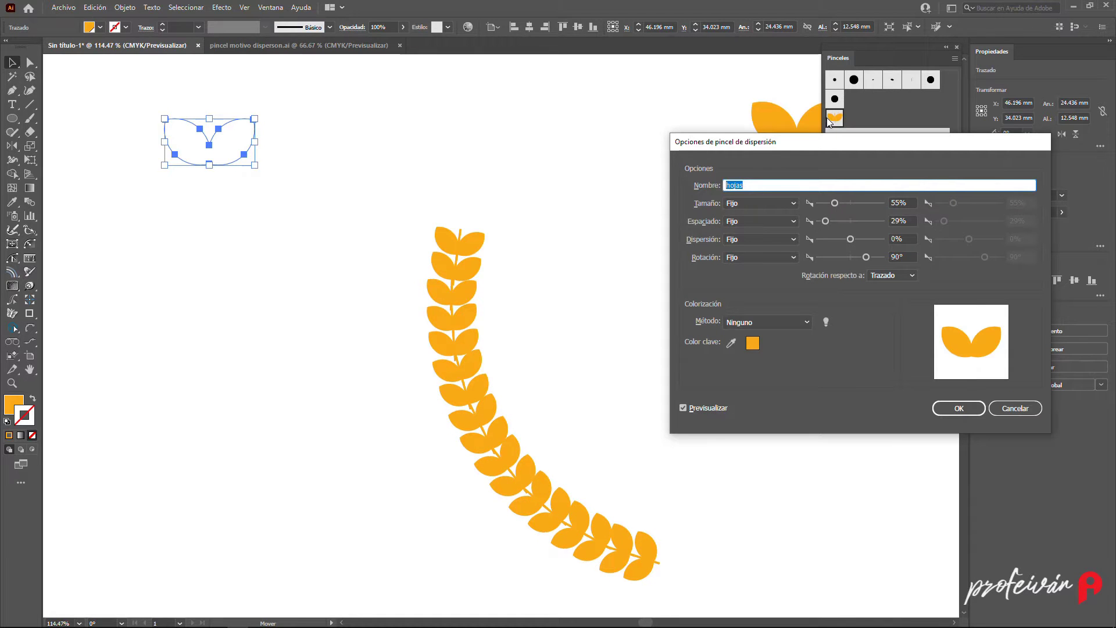
pyautogui.click(959, 408)
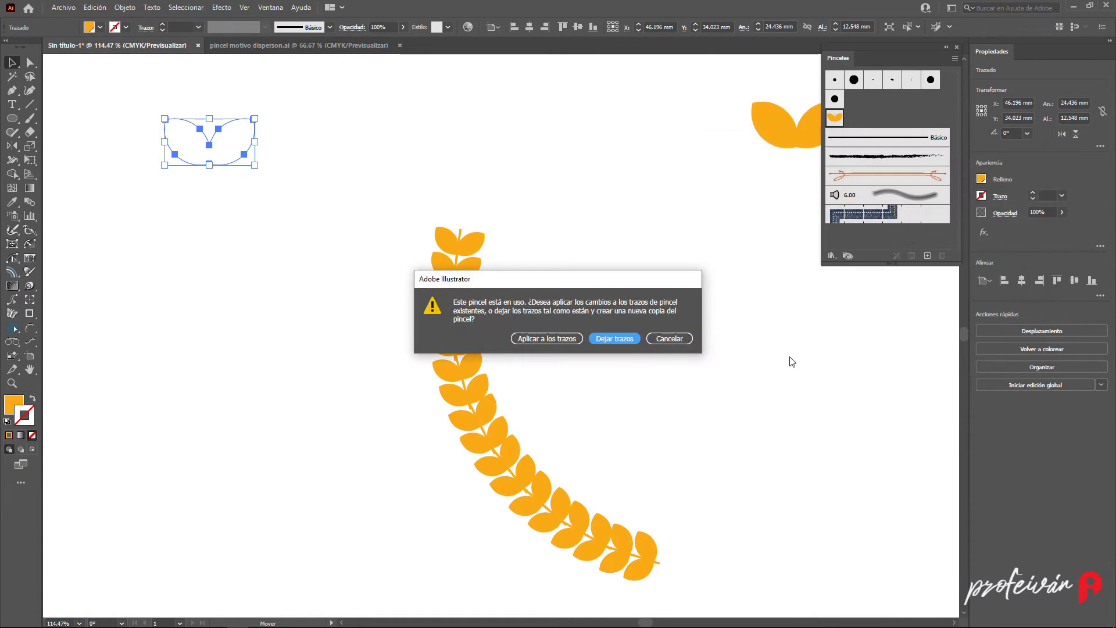
pyautogui.click(538, 336)
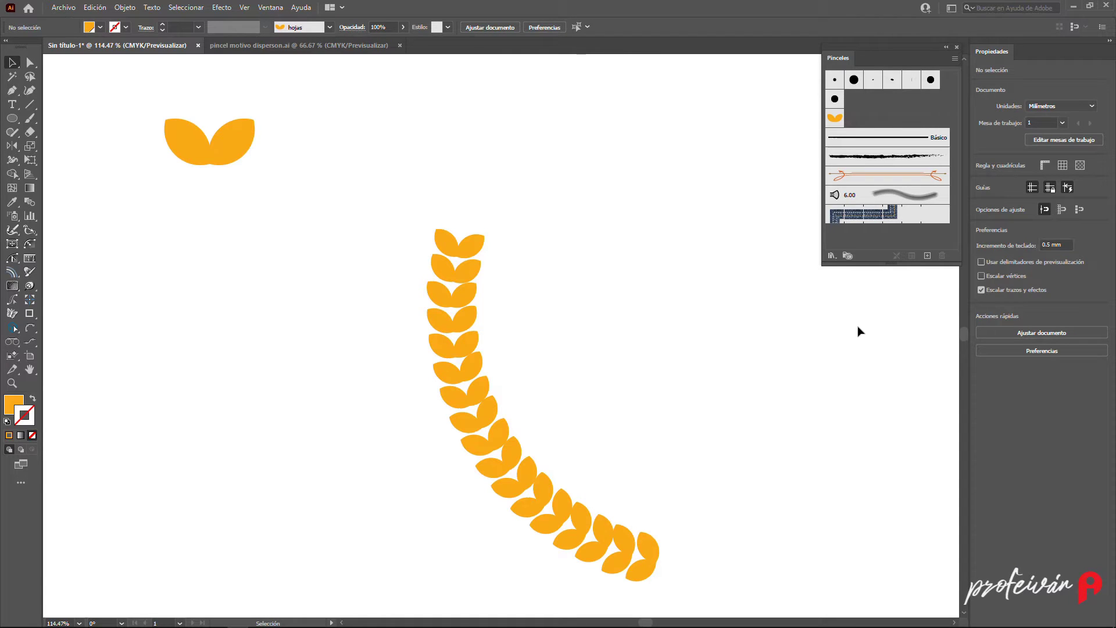
# - Add a second 3 pt stroke to the curved path through the Appearance panel and pick a swatch colour for it
pyautogui.click(462, 281)
pyautogui.click(271, 8)
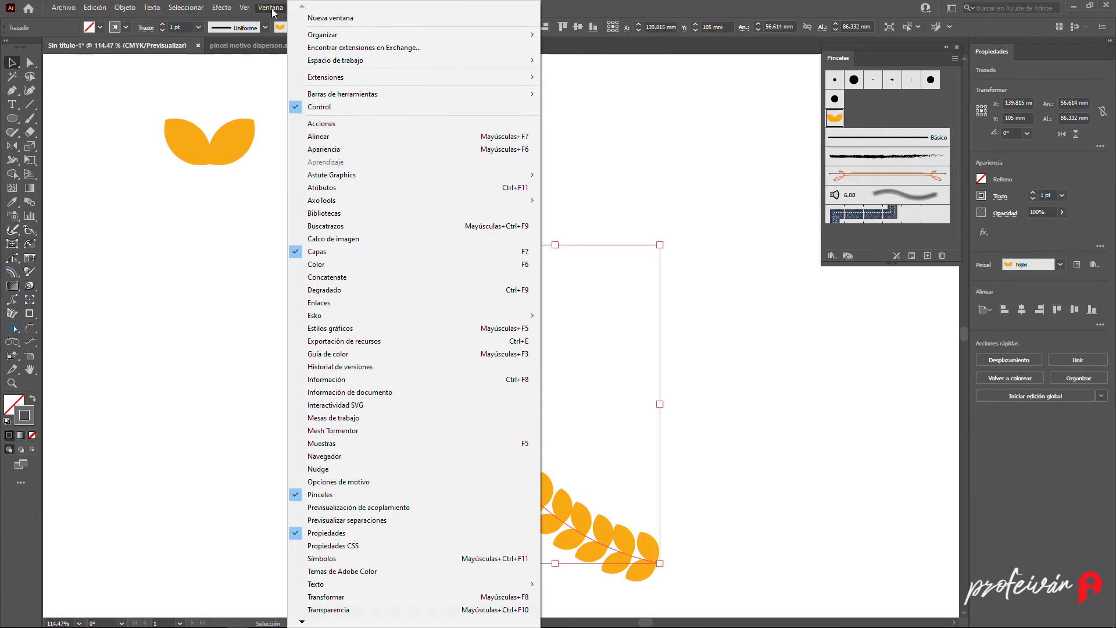
pyautogui.click(358, 149)
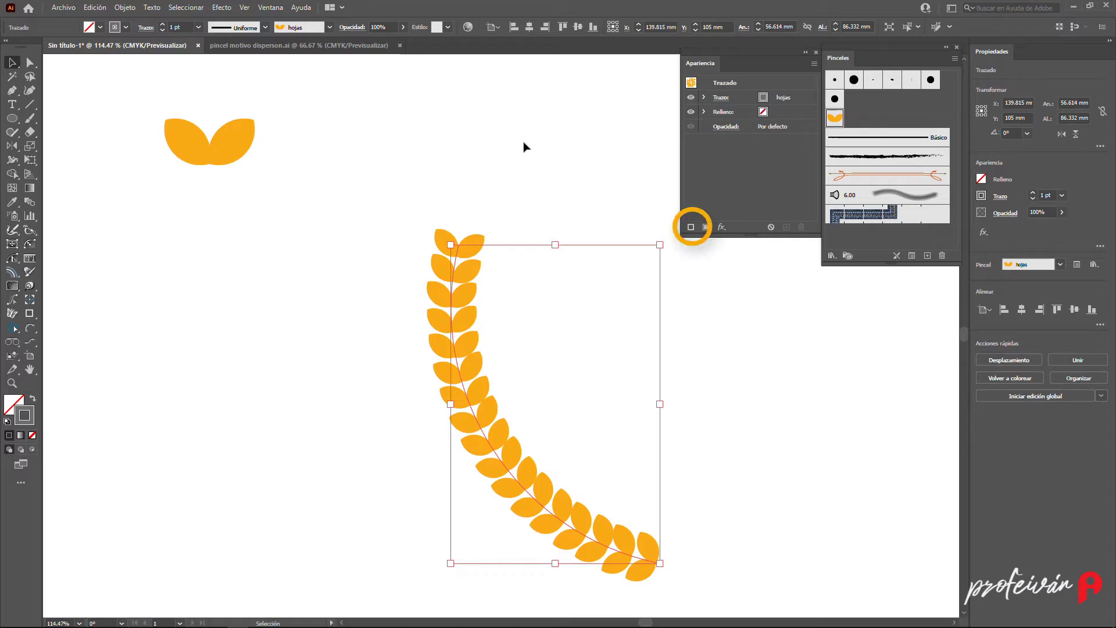
pyautogui.click(691, 228)
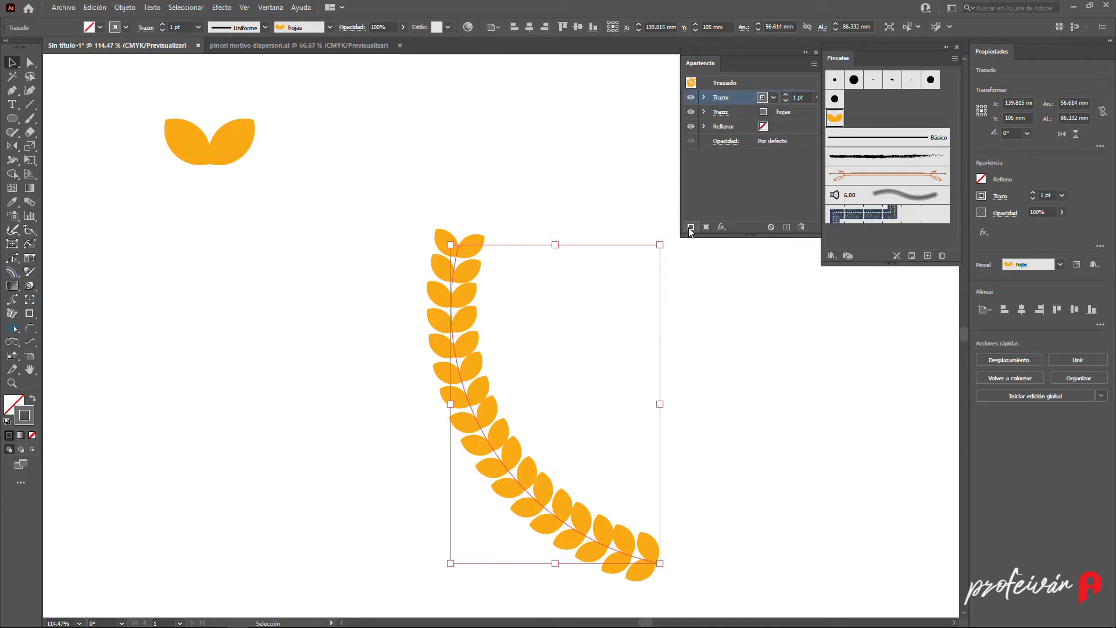
pyautogui.click(786, 95)
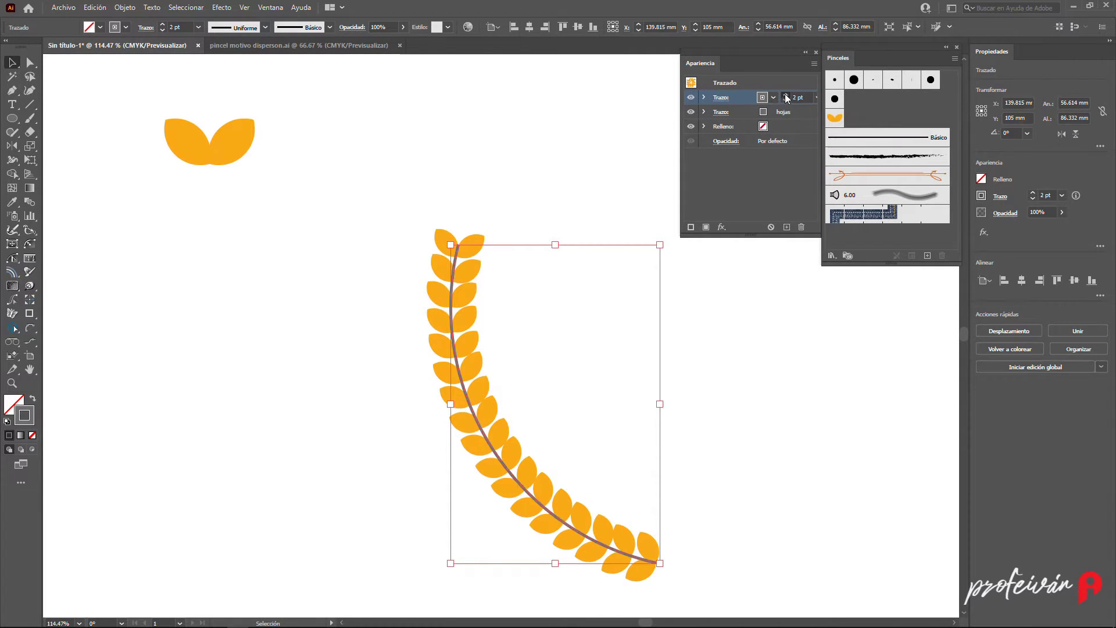
pyautogui.click(786, 94)
pyautogui.click(771, 99)
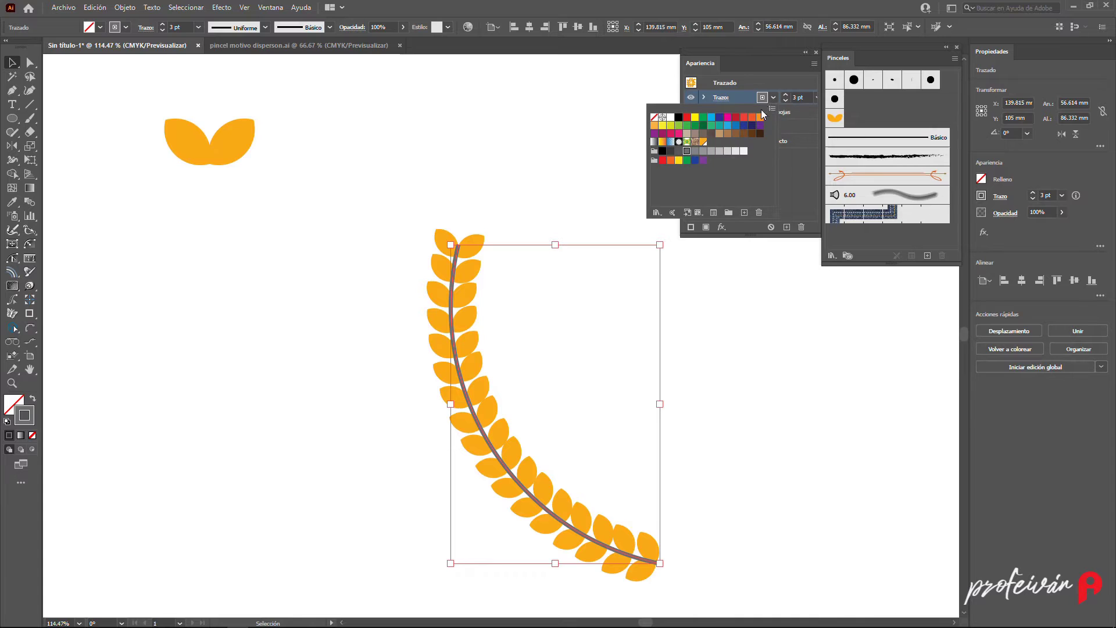
pyautogui.click(704, 142)
# - Duplicate the leaf pair straight below the original
pyautogui.click(532, 152)
pyautogui.click(532, 150)
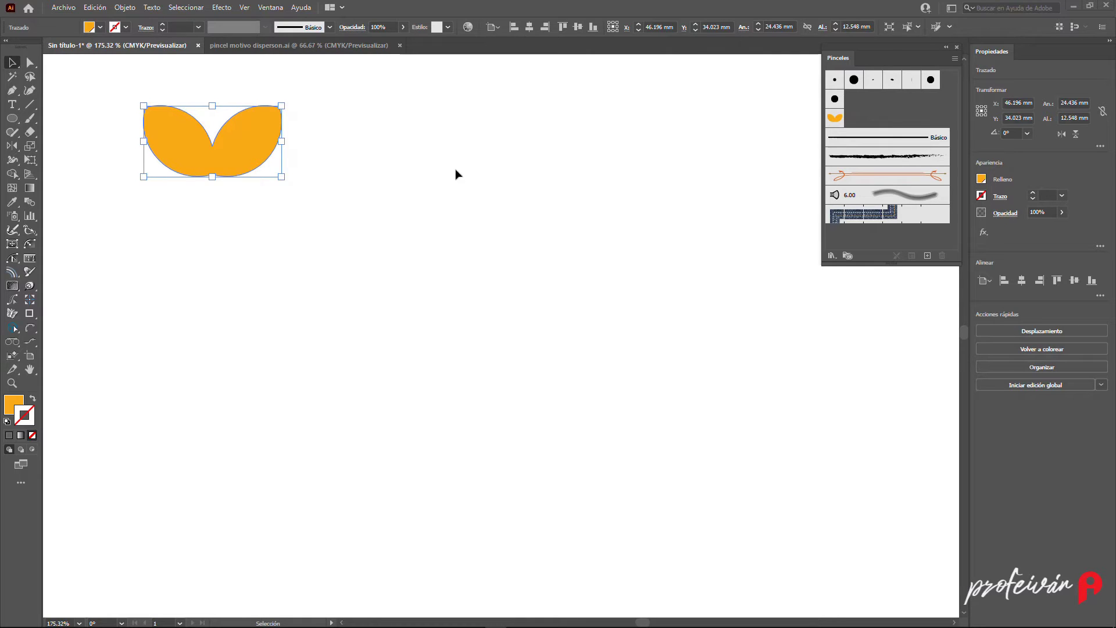
pyautogui.moveTo(246, 146); pyautogui.dragTo(225, 473)
pyautogui.click(415, 331)
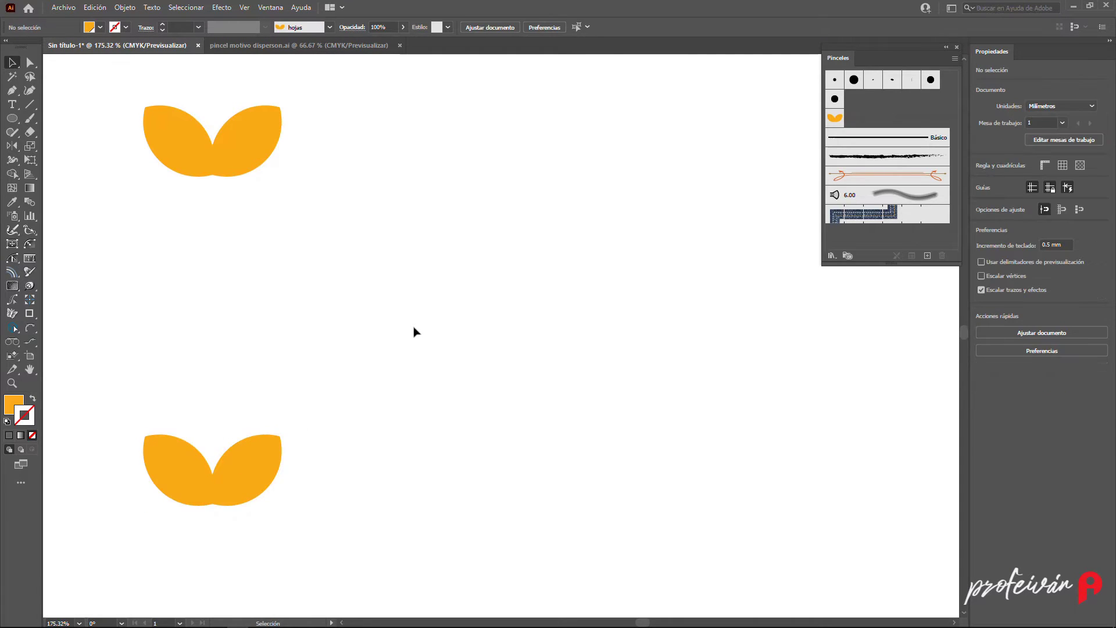
# - Blend the top and bottom leaf pairs using Specified Distance spacing
pyautogui.click(28, 201)
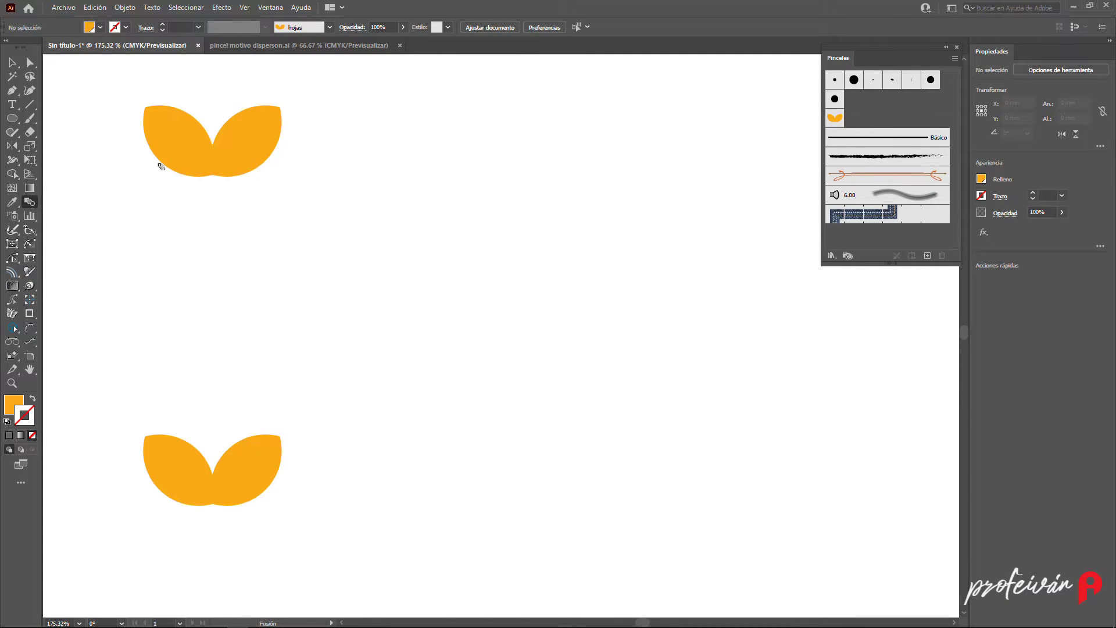
pyautogui.click(189, 152)
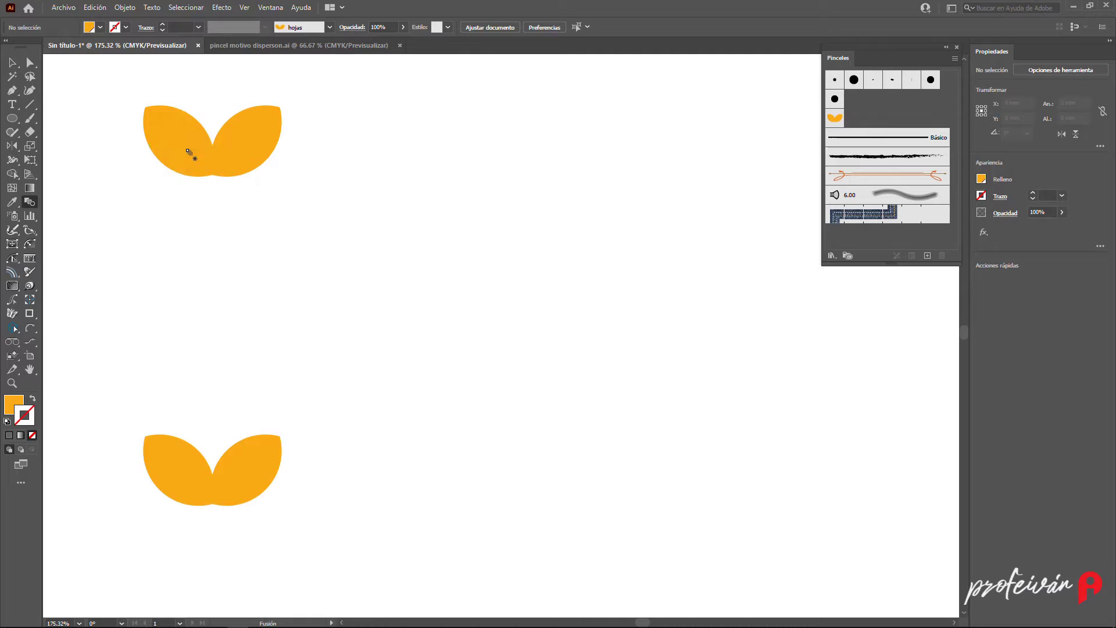
pyautogui.press('alt')
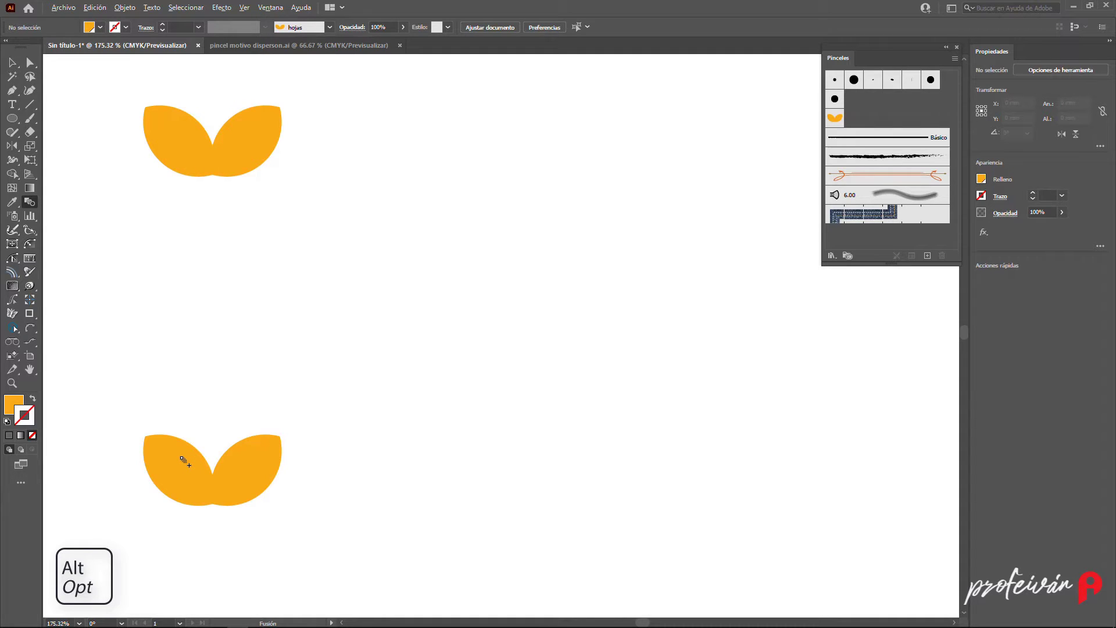
pyautogui.keyDown('alt'); pyautogui.click(185, 463); pyautogui.keyUp('alt')
pyautogui.moveTo(876, 76); pyautogui.dragTo(385, 82)
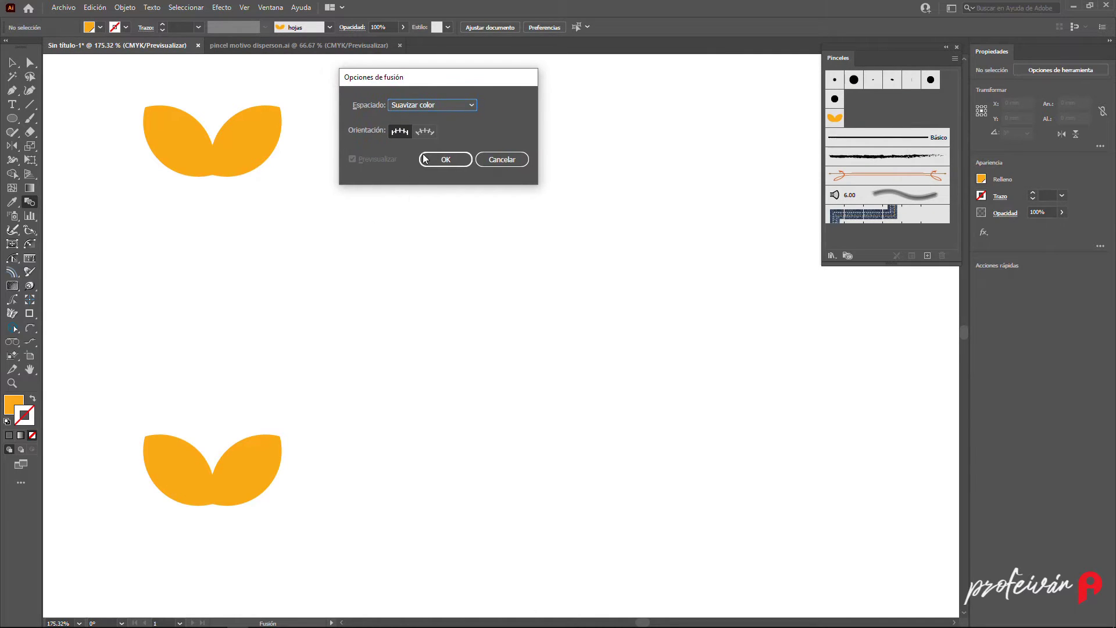
pyautogui.click(449, 106)
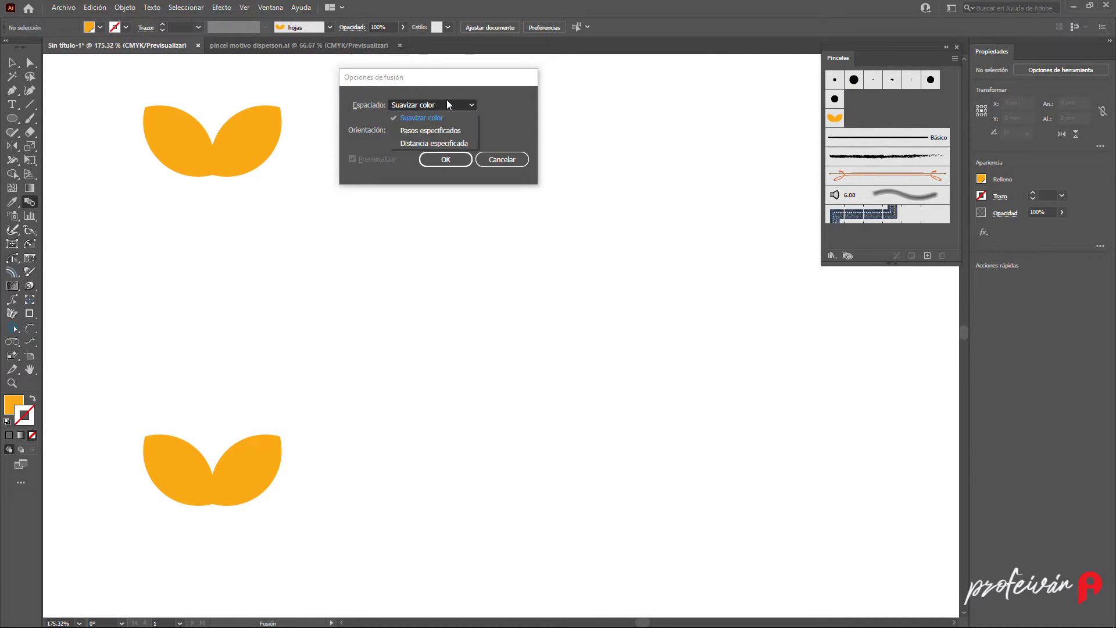
pyautogui.click(446, 143)
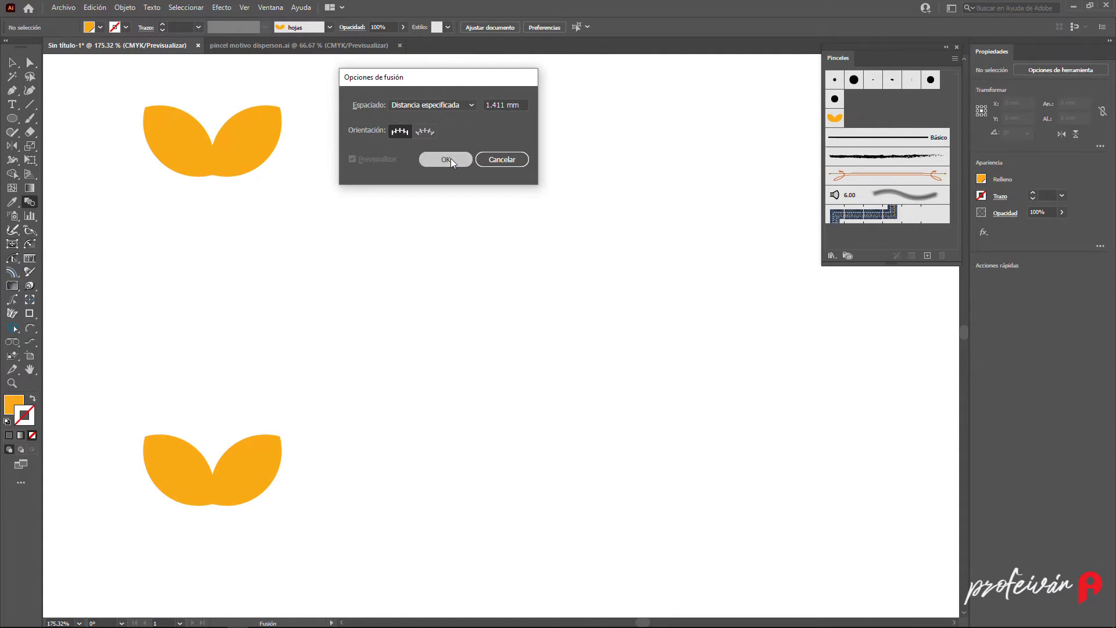
pyautogui.click(445, 160)
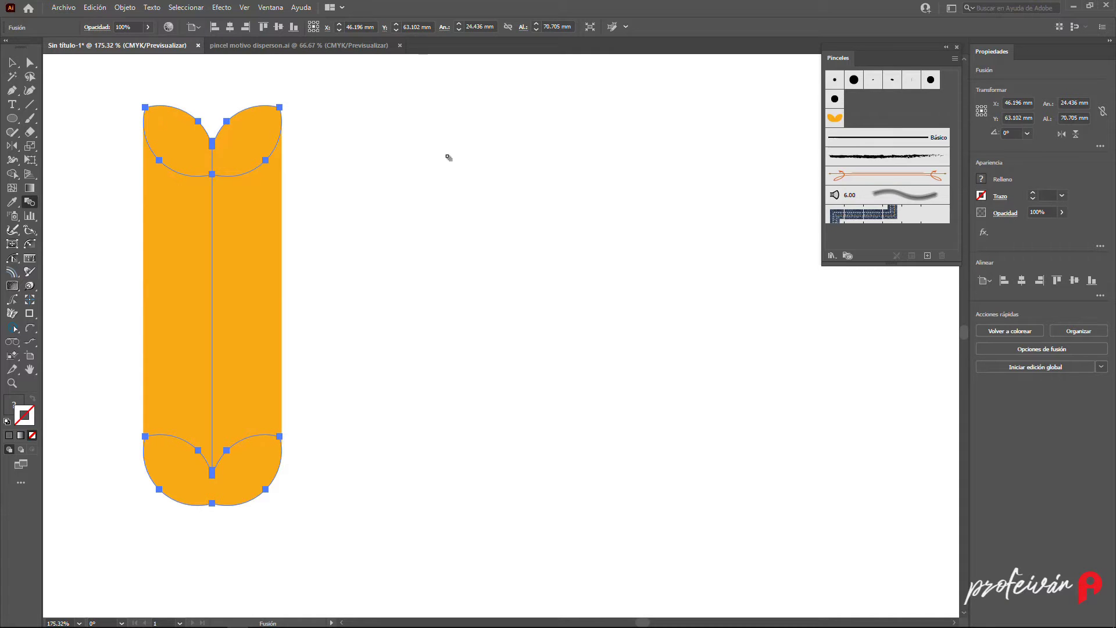
# - Set the blend's specified distance to 12 mm
pyautogui.click(30, 200)
pyautogui.doubleClick(30, 201)
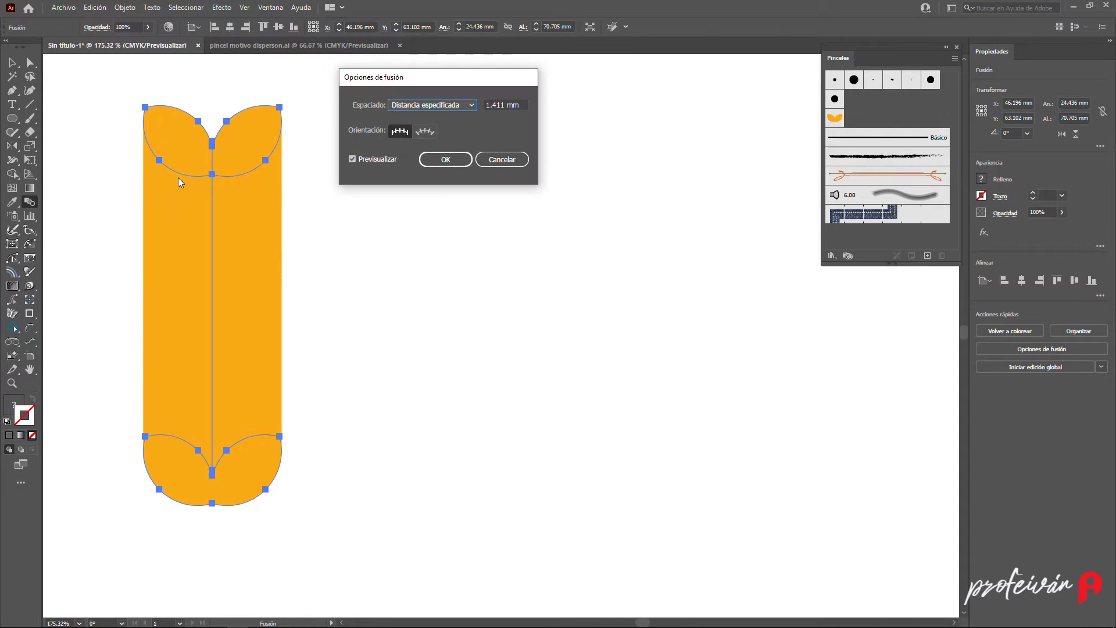
pyautogui.click(497, 104)
pyautogui.press('BackSpace')
pyautogui.press('BackSpace')
pyautogui.press('BackSpace')
pyautogui.press('Tab')
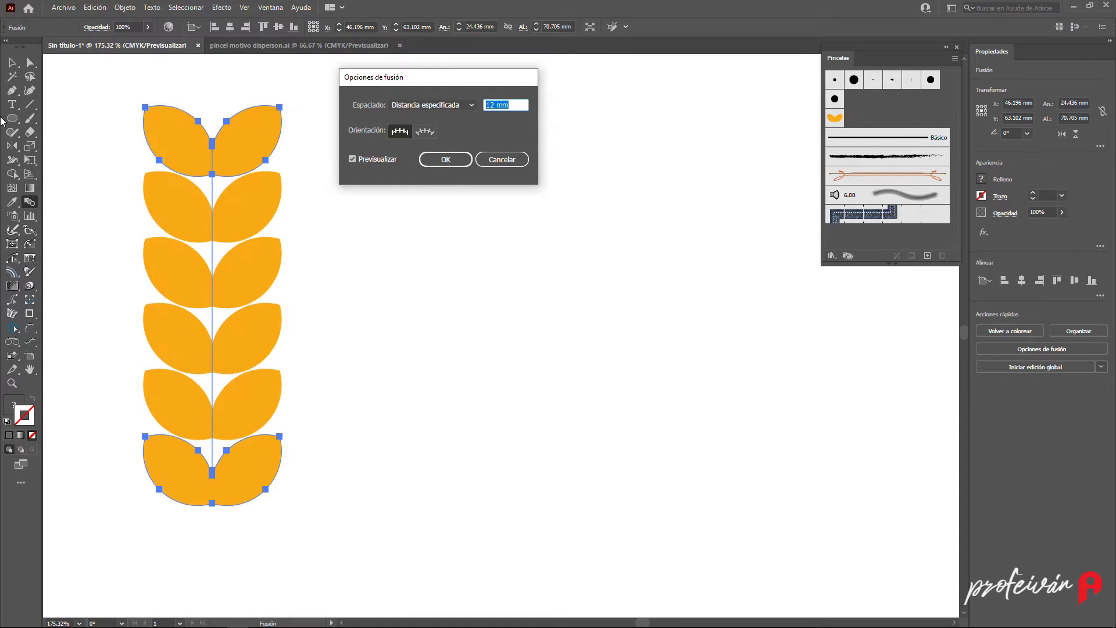
pyautogui.click(446, 159)
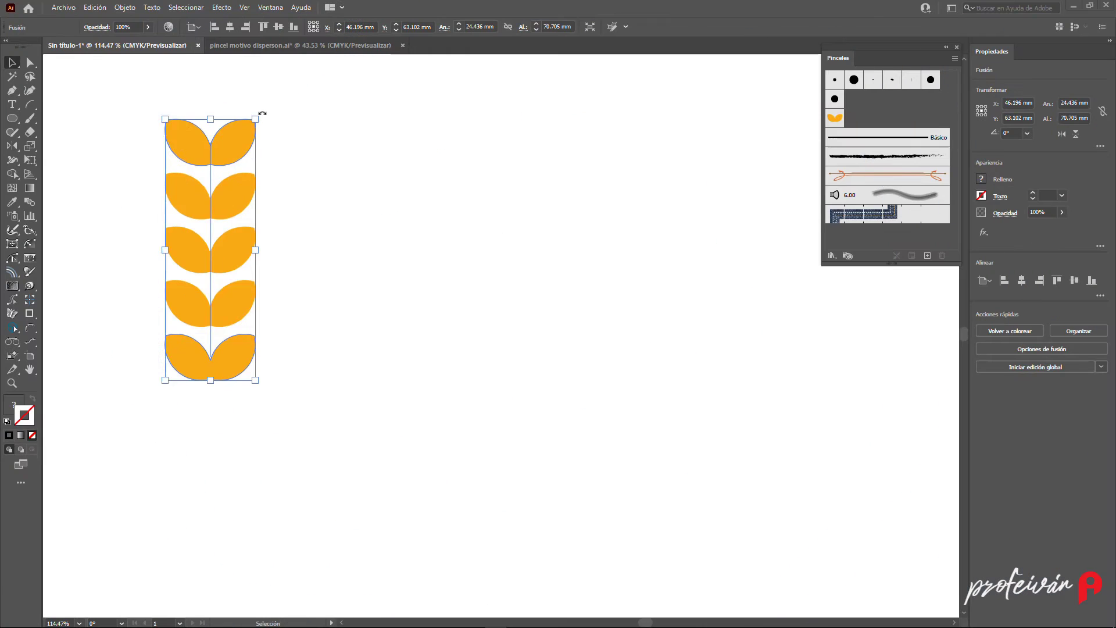
# - Turn the leaf blend into a new art brush named "hojas arte"
pyautogui.moveTo(260, 114); pyautogui.dragTo(881, 162)
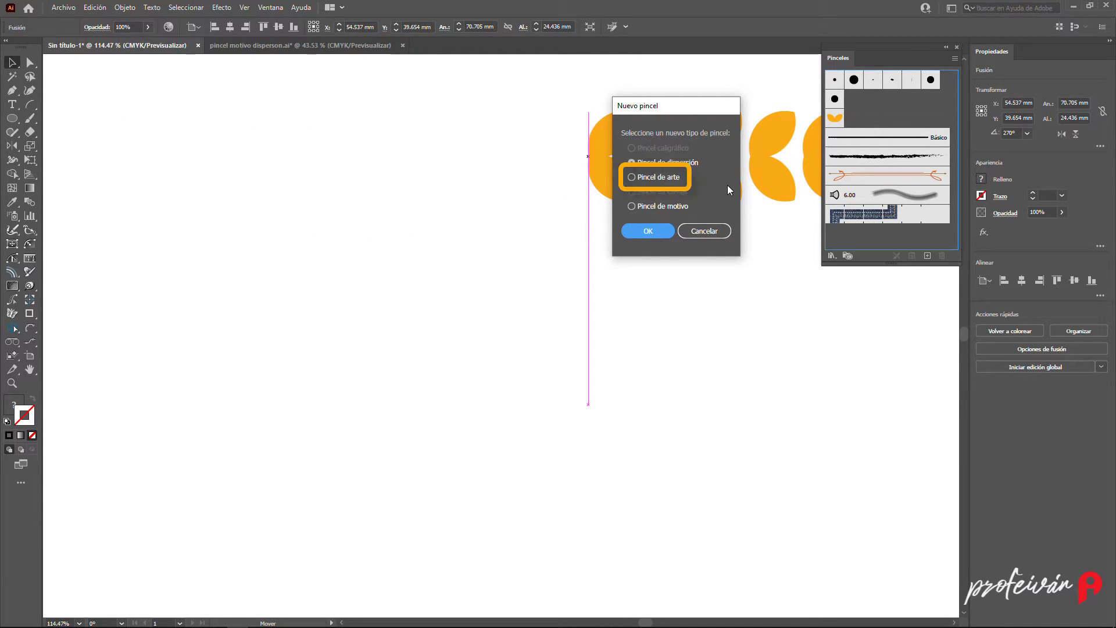
pyautogui.click(645, 178)
pyautogui.click(665, 233)
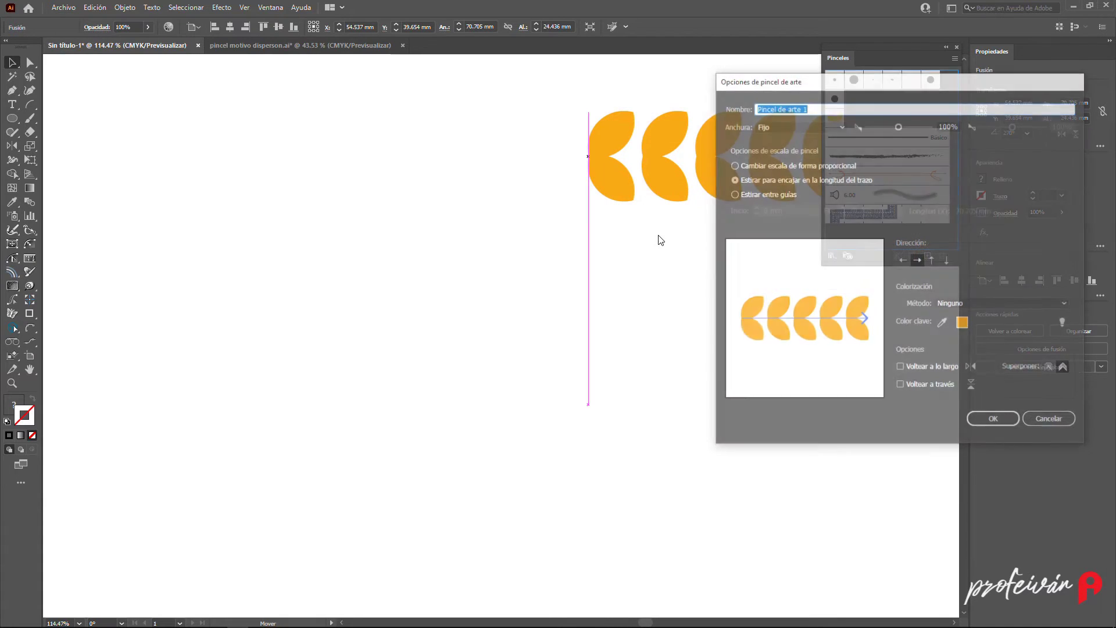
pyautogui.write('hojas arte')
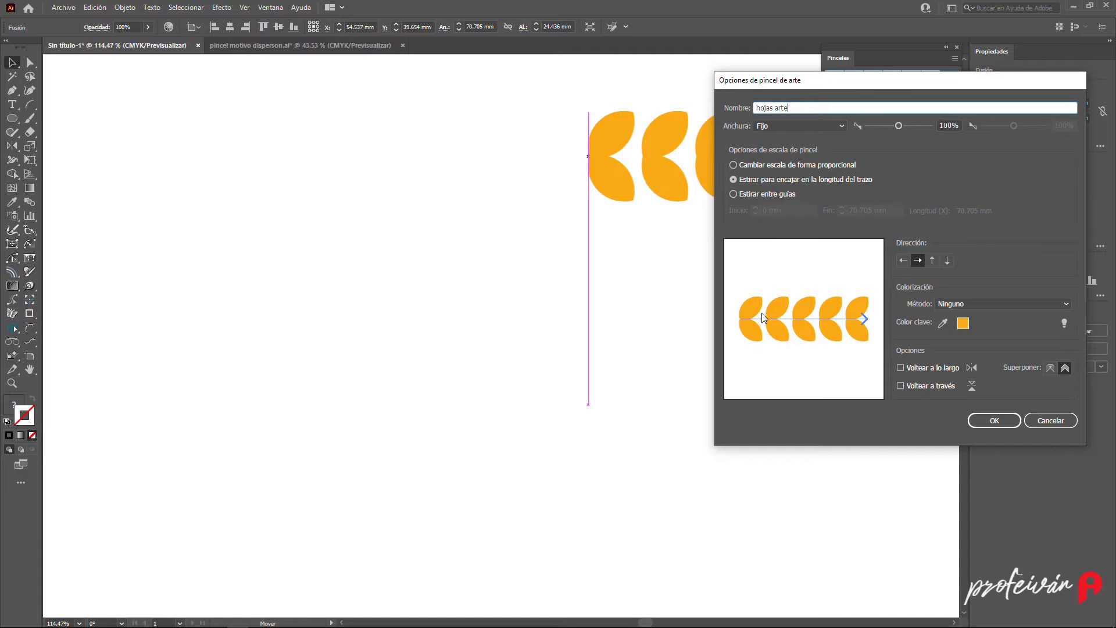
pyautogui.click(994, 420)
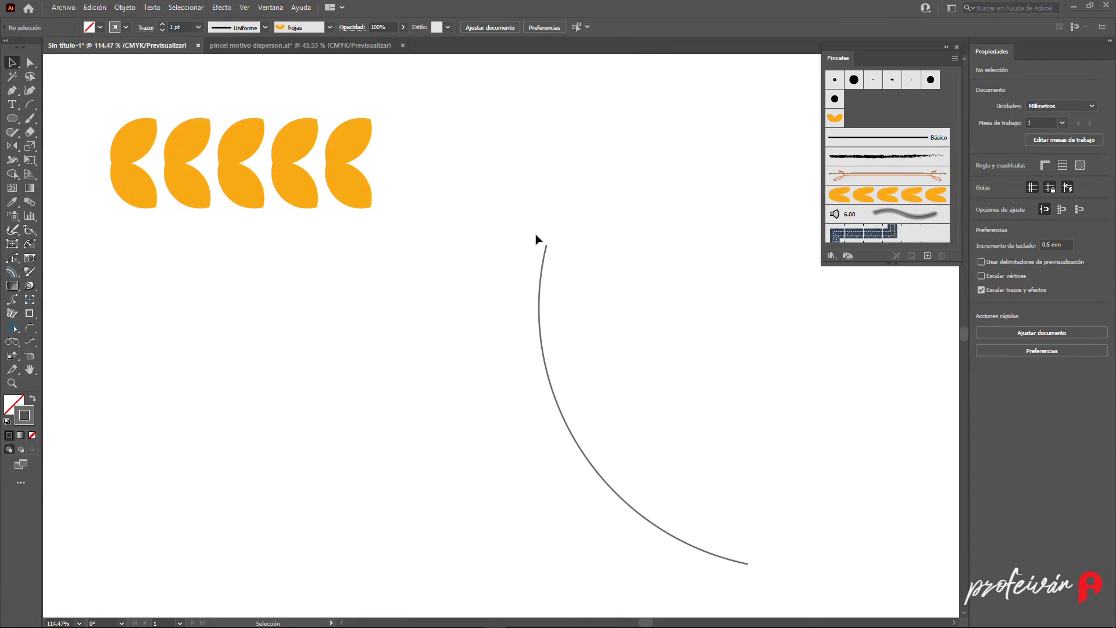
# - Select the curved path and apply the "hojas arte" art brush to it
pyautogui.moveTo(529, 213); pyautogui.dragTo(563, 277)
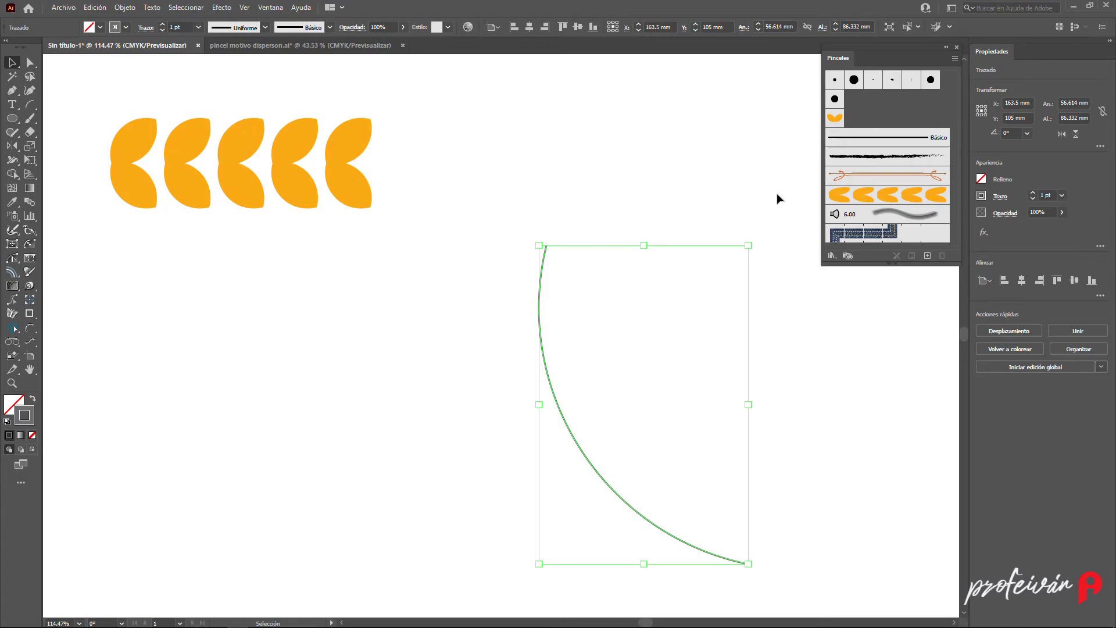
pyautogui.click(853, 194)
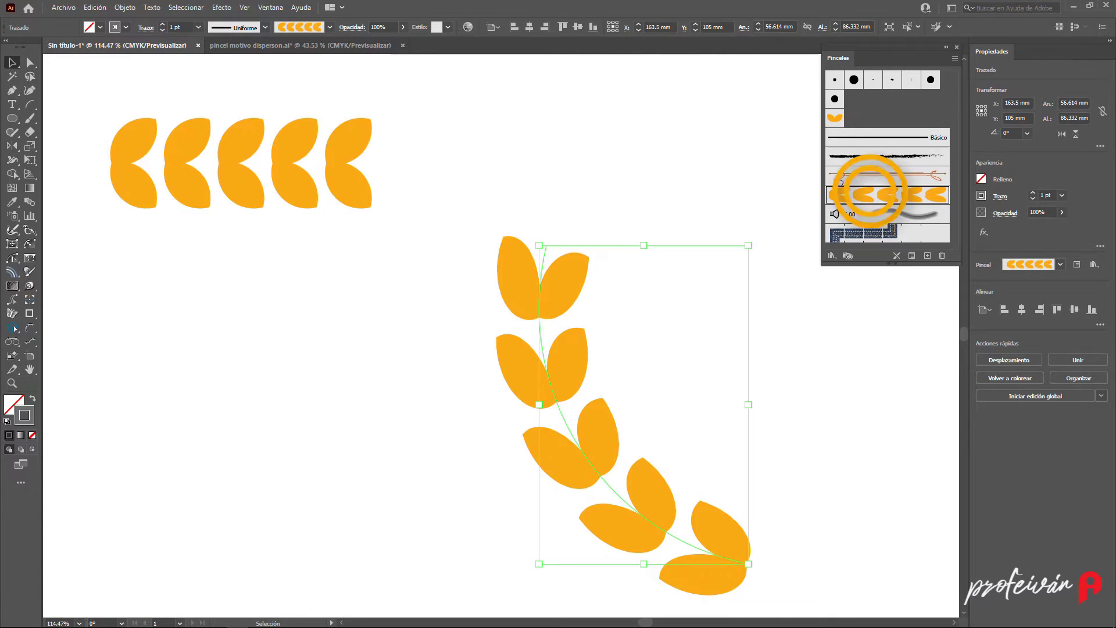
# - Set the art brush's width to 97% and apply the change to the strokes already using it
pyautogui.doubleClick(866, 197)
pyautogui.write('100')
pyautogui.press('Tab')
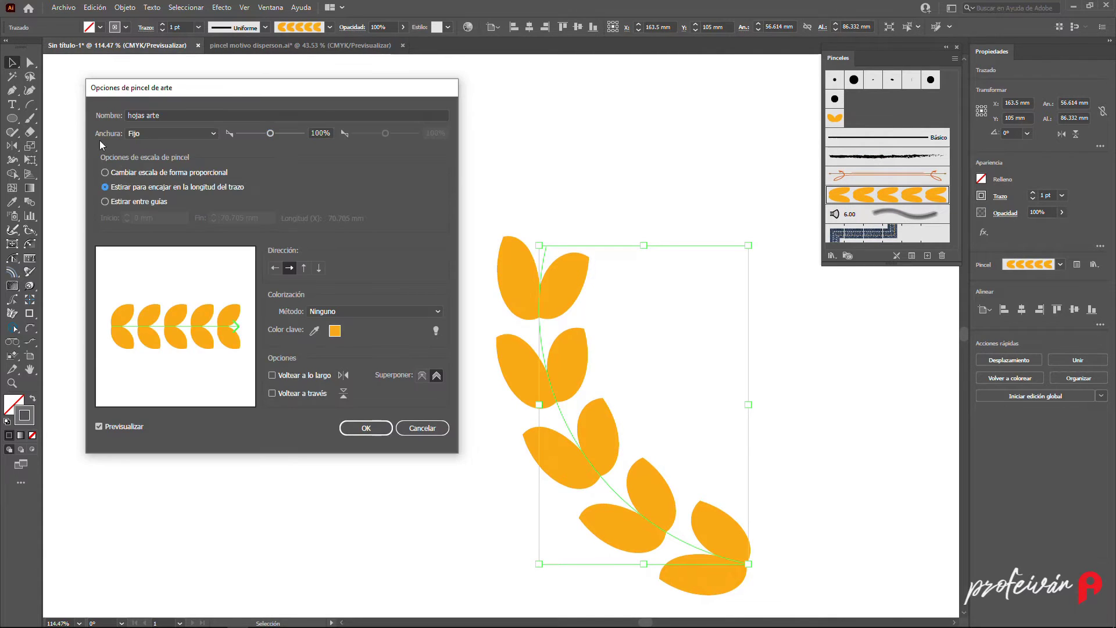
pyautogui.moveTo(270, 133); pyautogui.dragTo(267, 133)
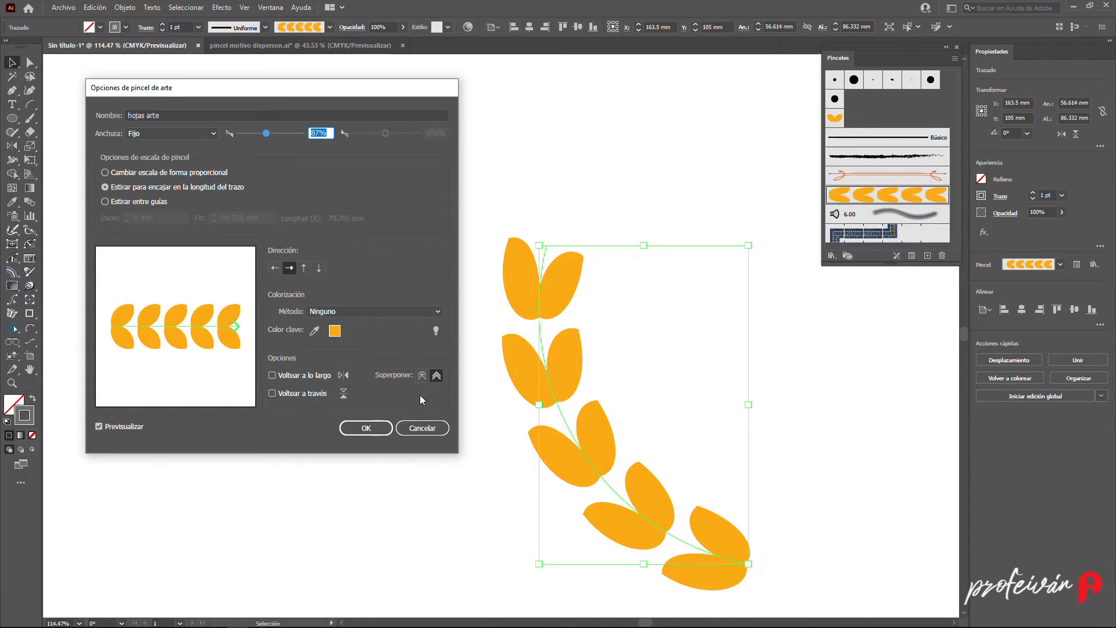
pyautogui.click(374, 428)
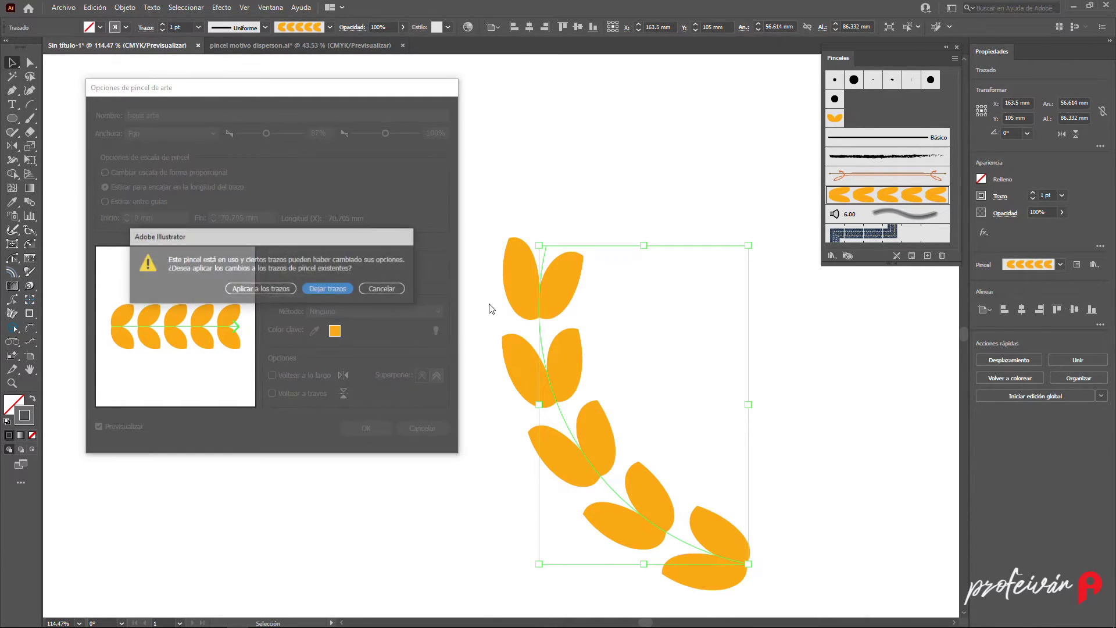
pyautogui.click(256, 289)
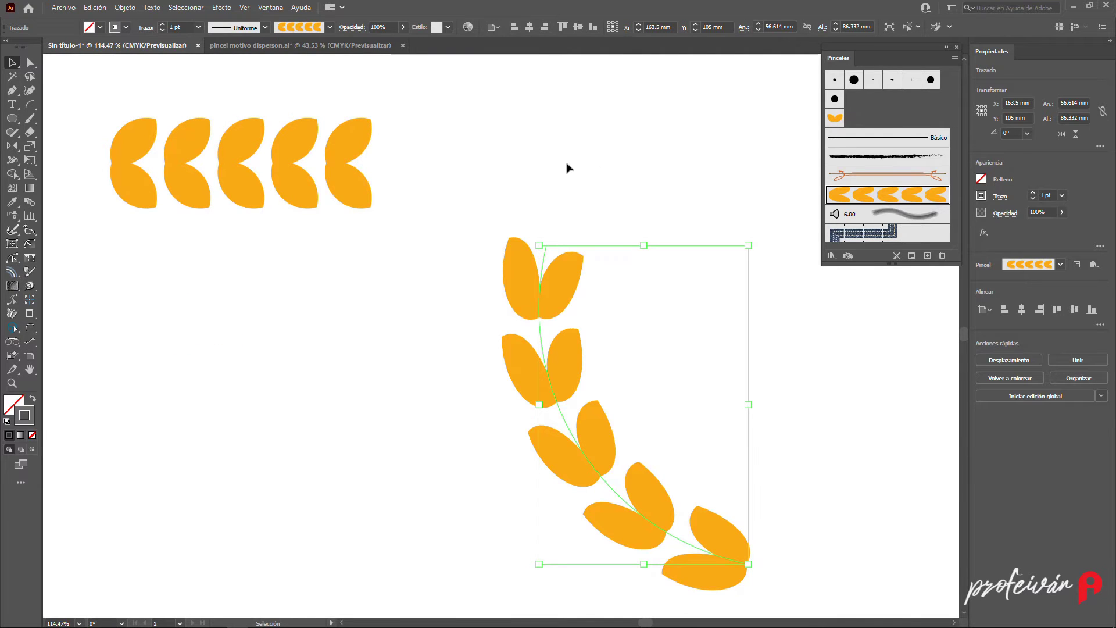
# - Add a new stroke of 4 pt to the brushed path through the Appearance panel
pyautogui.click(273, 7)
pyautogui.click(399, 144)
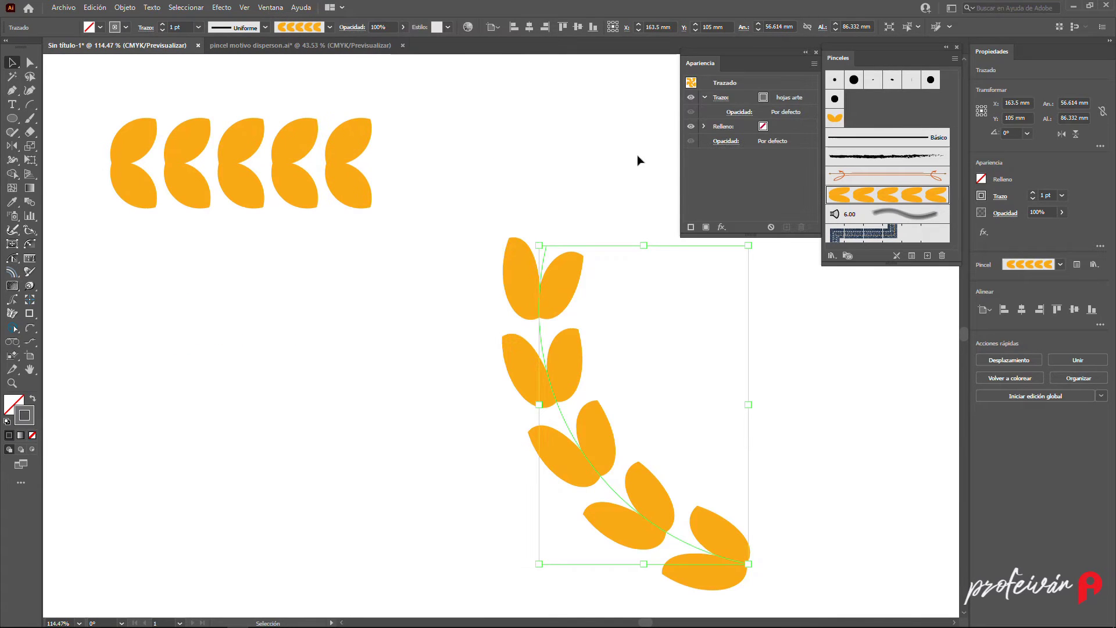
pyautogui.click(691, 227)
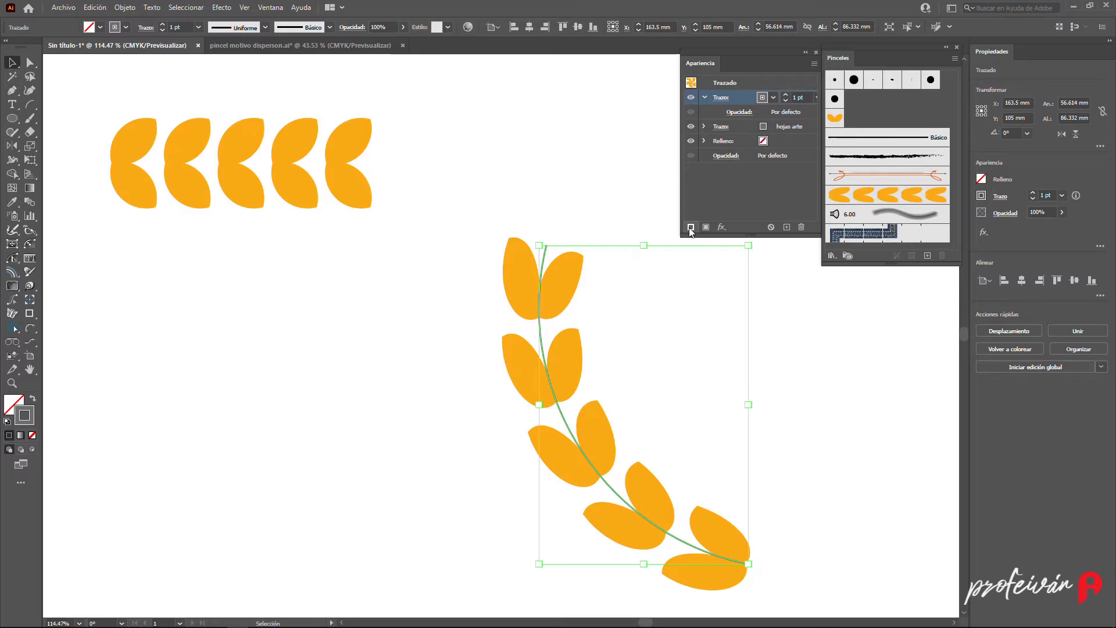
pyautogui.click(803, 97)
pyautogui.press('Up')
pyautogui.press('Up')
pyautogui.press('Up')
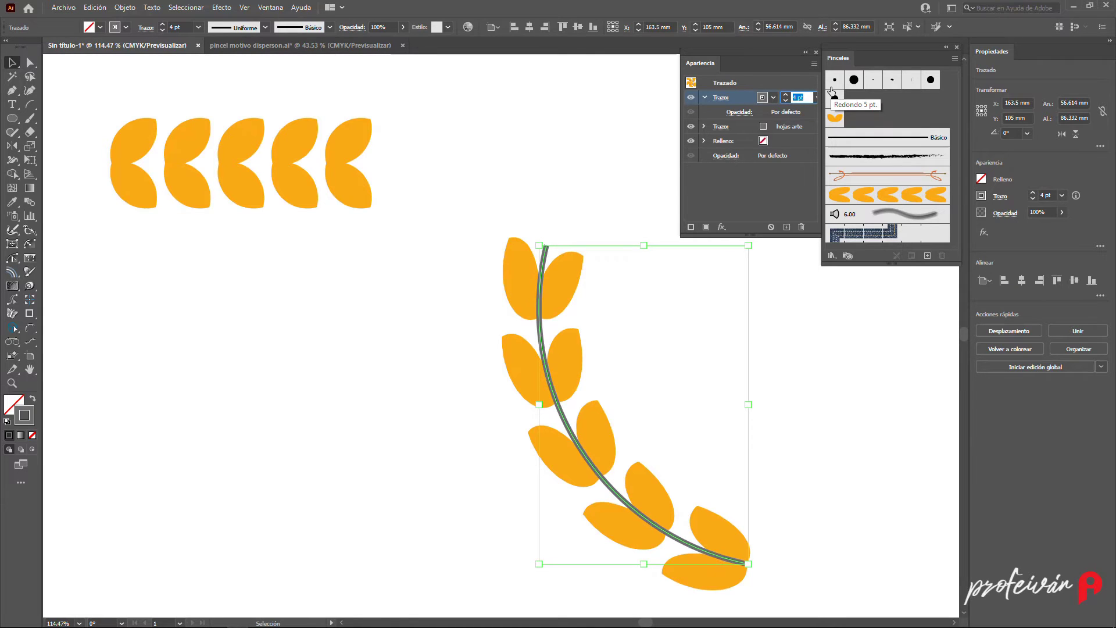
# - Colour the new 4 pt stroke with the orange swatch and close the Appearance panel
pyautogui.click(773, 98)
pyautogui.click(705, 149)
pyautogui.click(759, 59)
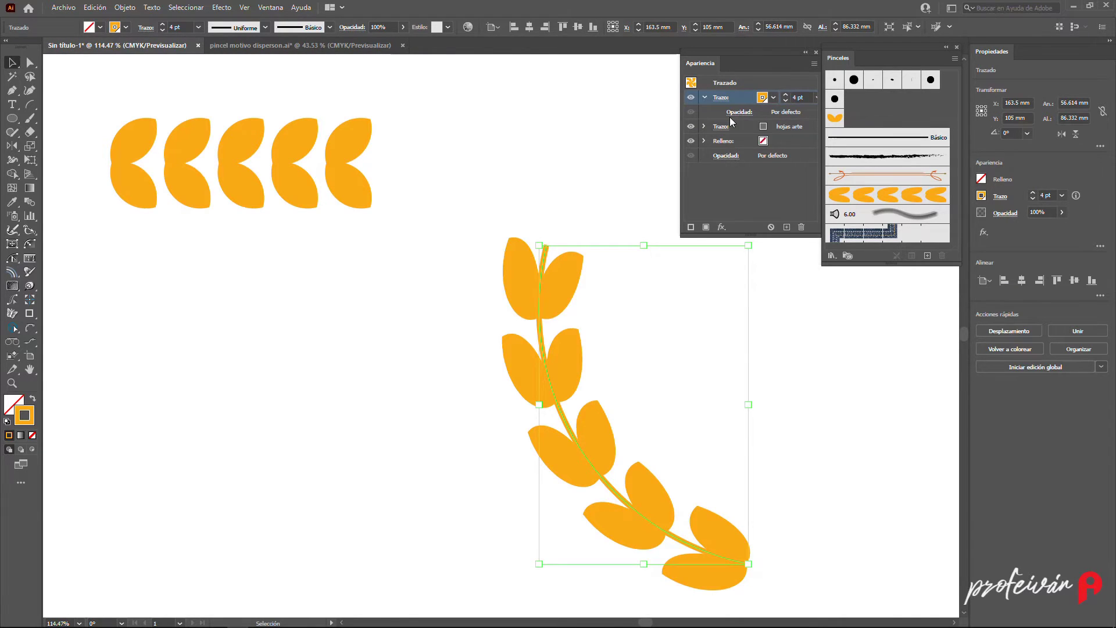
pyautogui.click(867, 293)
pyautogui.click(815, 52)
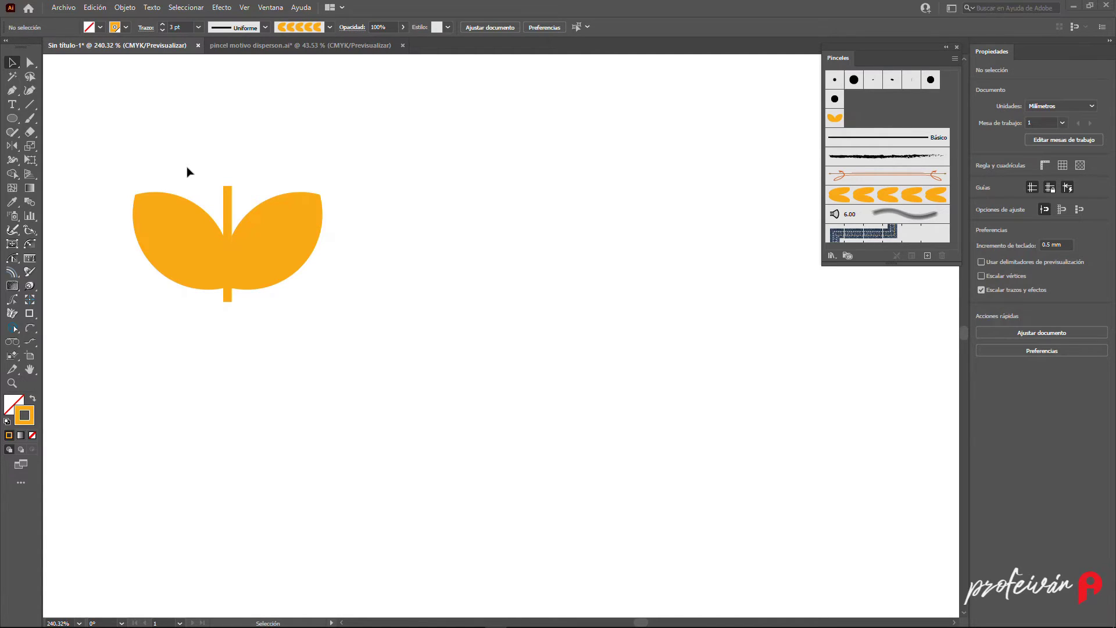
# - Create a pattern brush from the single vertical leaf pair with default options
pyautogui.moveTo(190, 163); pyautogui.dragTo(831, 244)
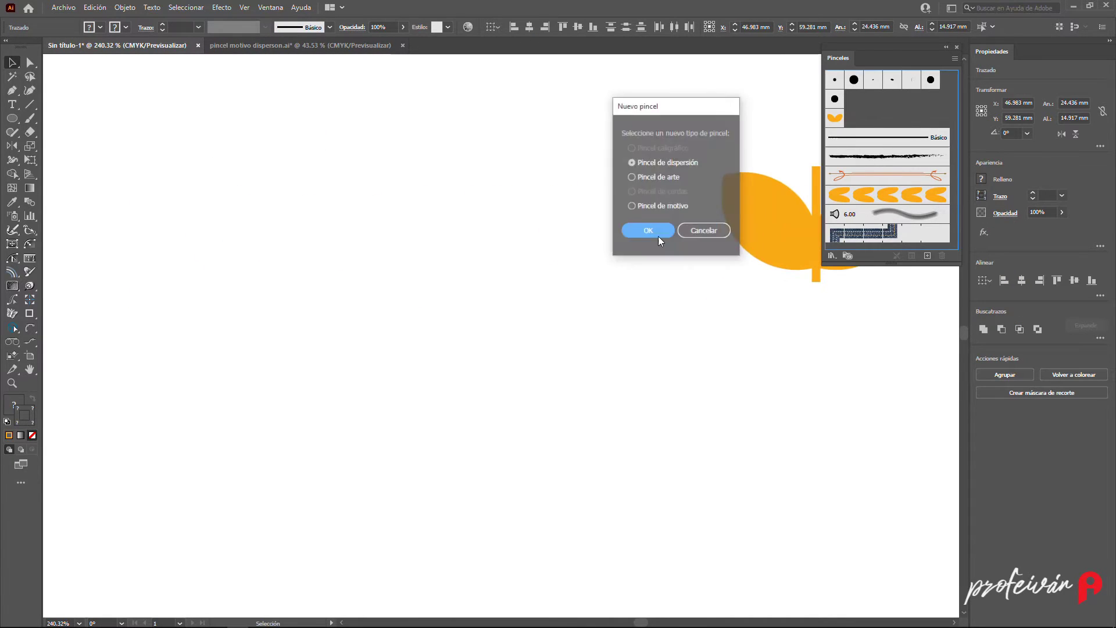
pyautogui.click(631, 207)
pyautogui.click(650, 230)
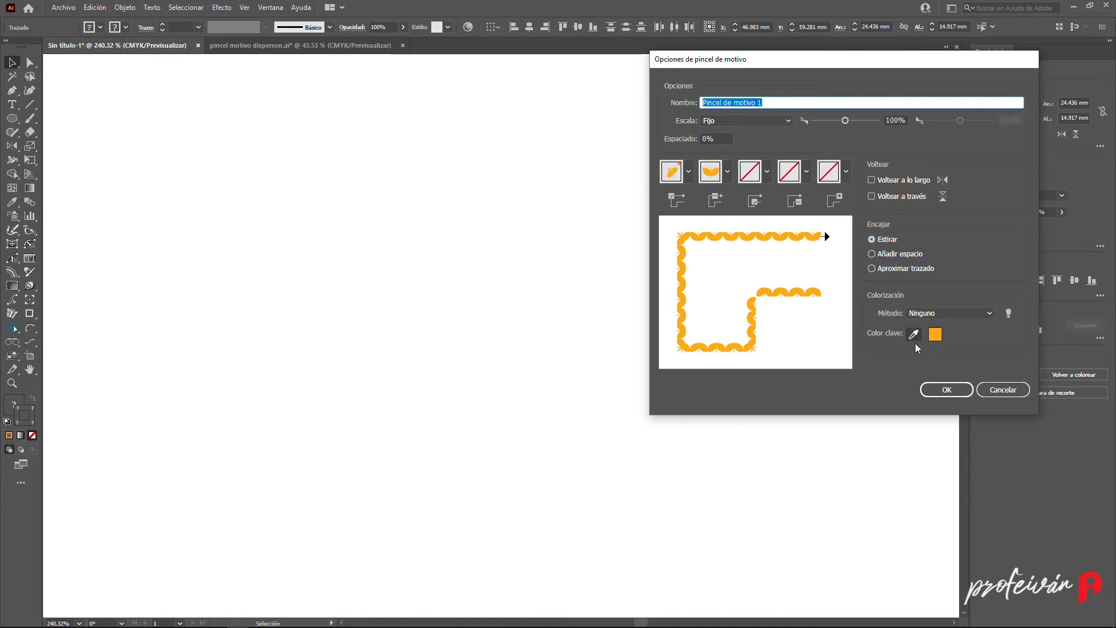
pyautogui.click(947, 391)
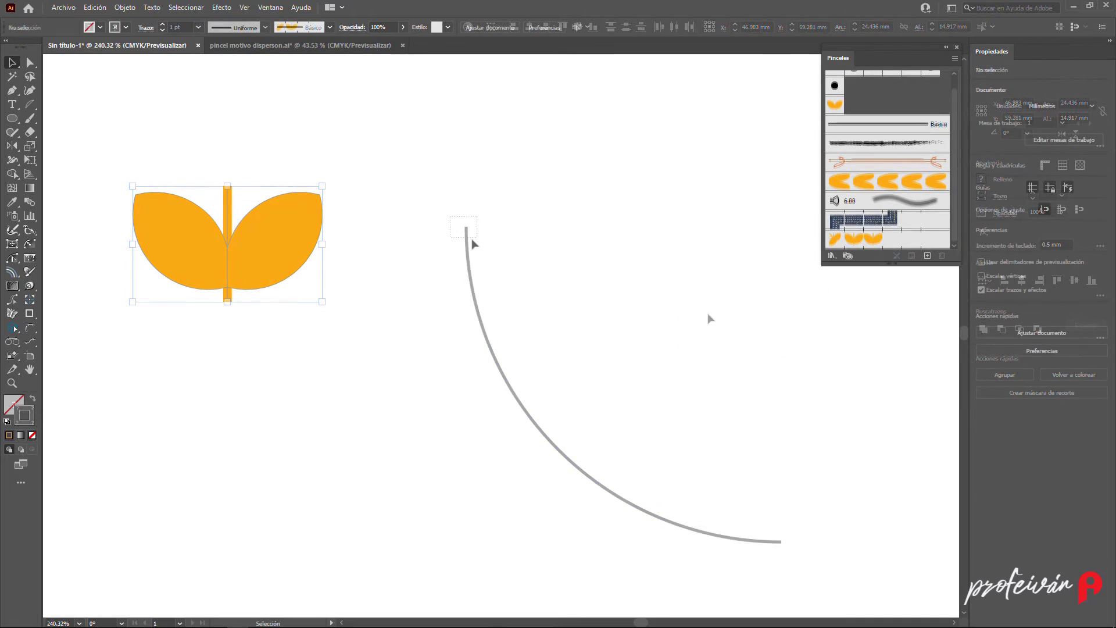
pyautogui.click(471, 242)
pyautogui.click(865, 237)
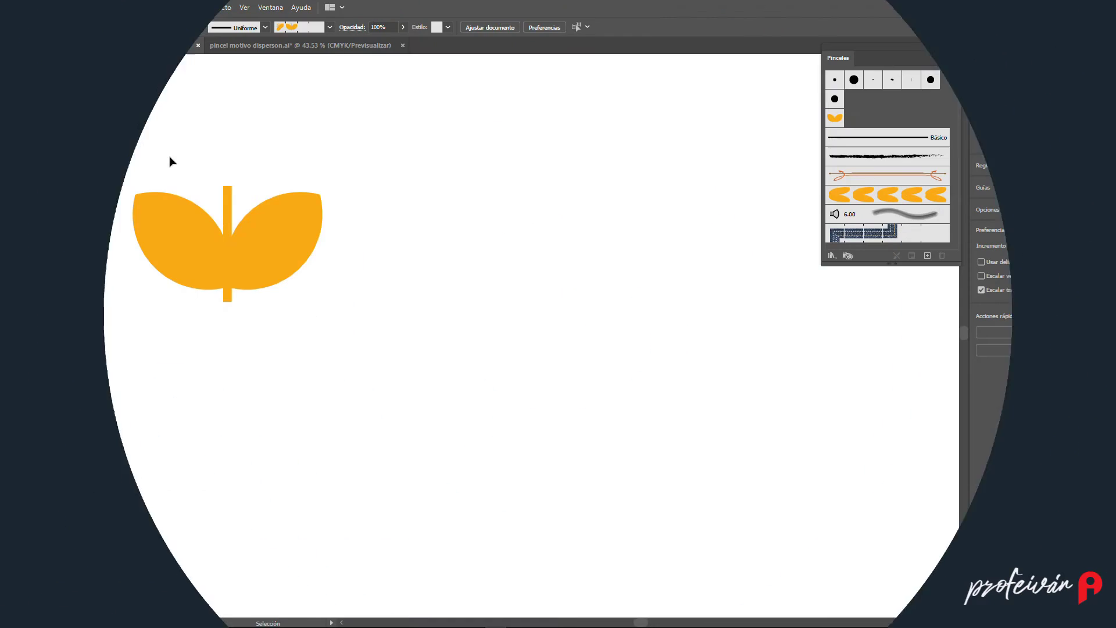
# - Rotate the leaf pair 90 degrees so its stem runs horizontally, zooming in on it
pyautogui.moveTo(169, 160); pyautogui.dragTo(274, 298)
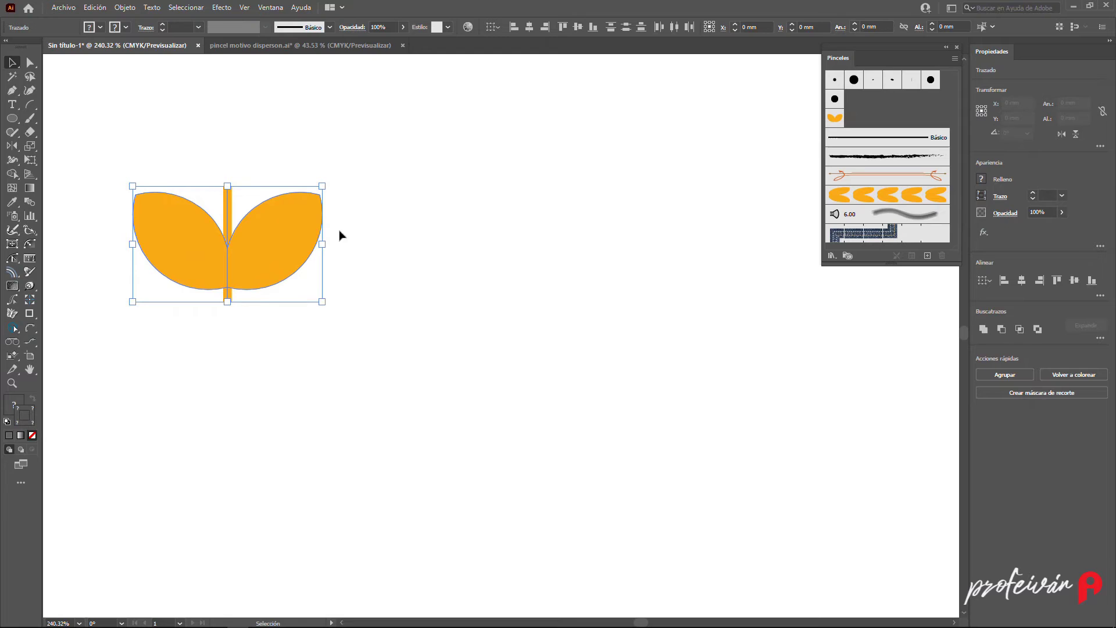
pyautogui.moveTo(326, 180); pyautogui.dragTo(289, 325)
pyautogui.press('z')
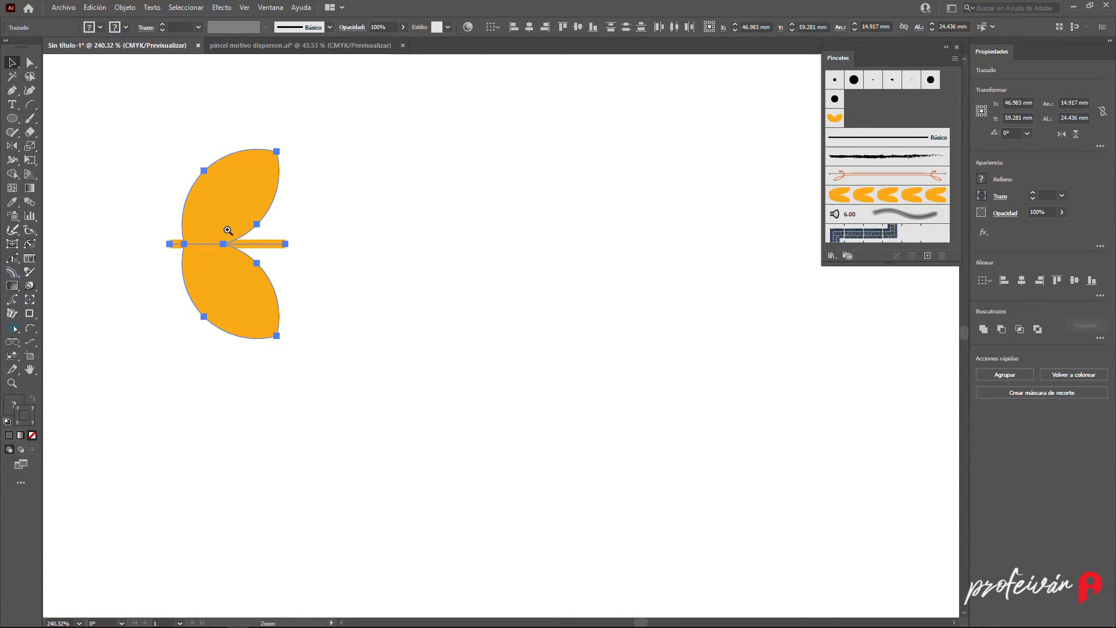
pyautogui.moveTo(227, 230); pyautogui.dragTo(352, 336)
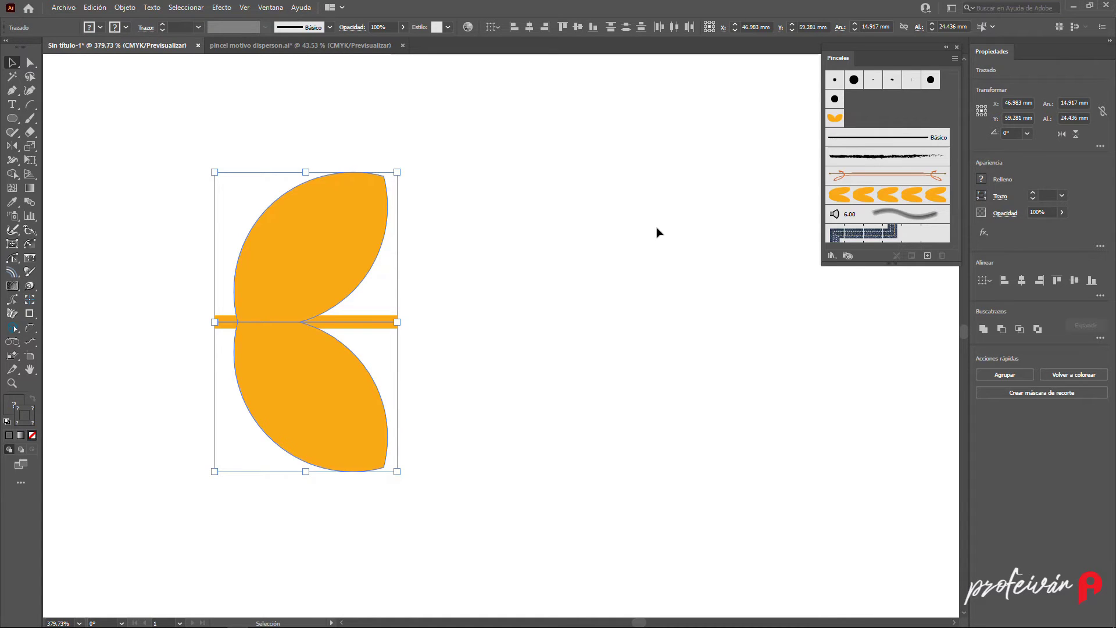
# - Create a pattern brush from the rotated leaf pair with default options
pyautogui.moveTo(344, 252); pyautogui.dragTo(896, 198)
pyautogui.click(644, 205)
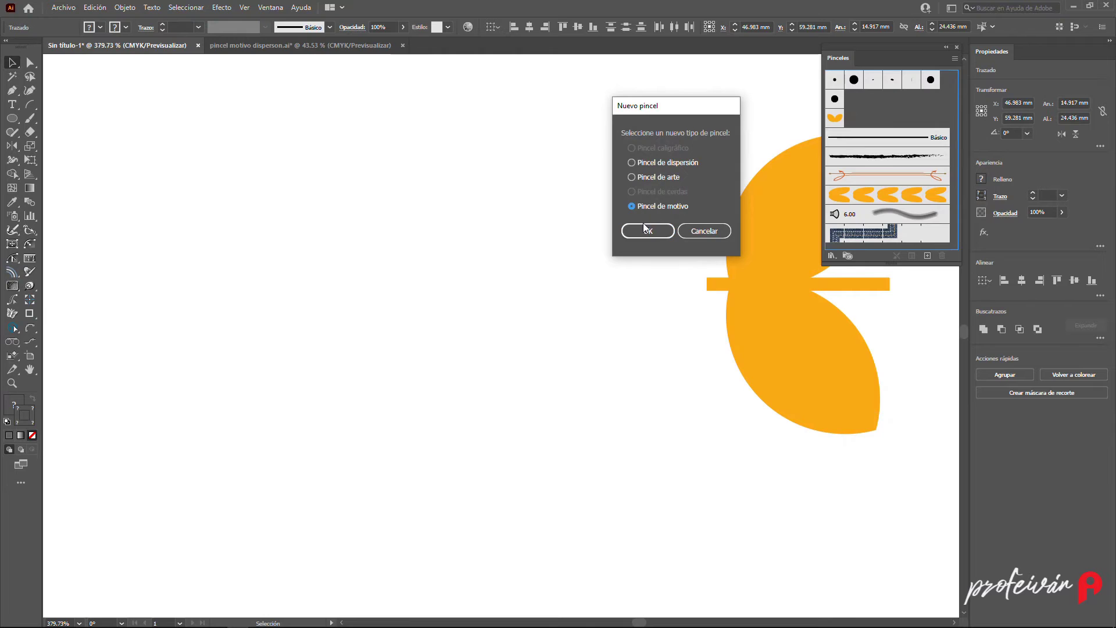
pyautogui.click(648, 229)
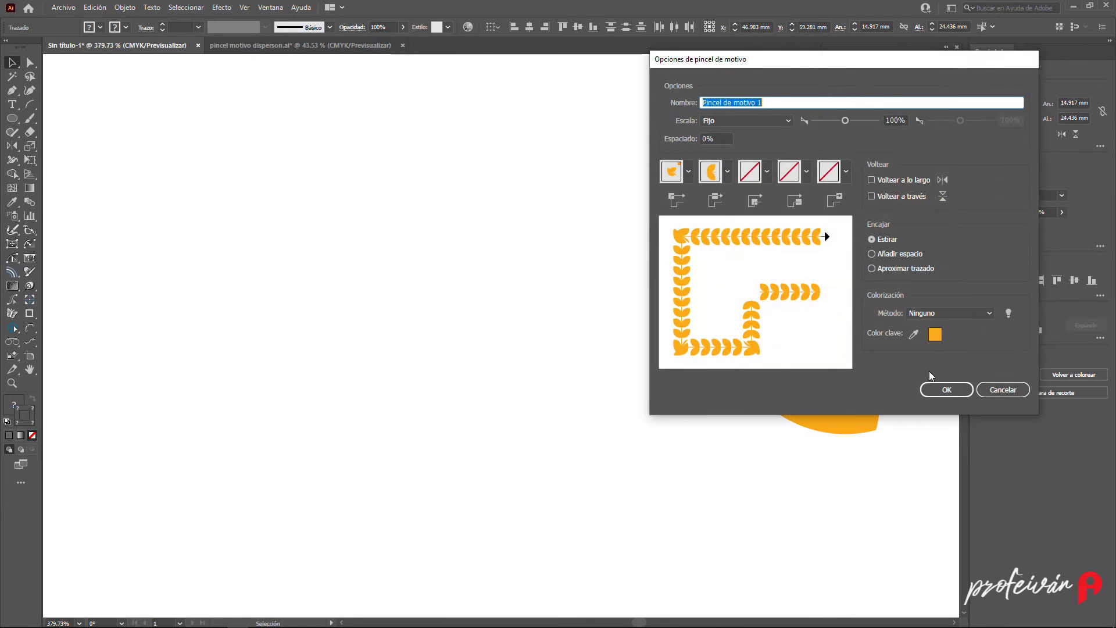
pyautogui.click(947, 389)
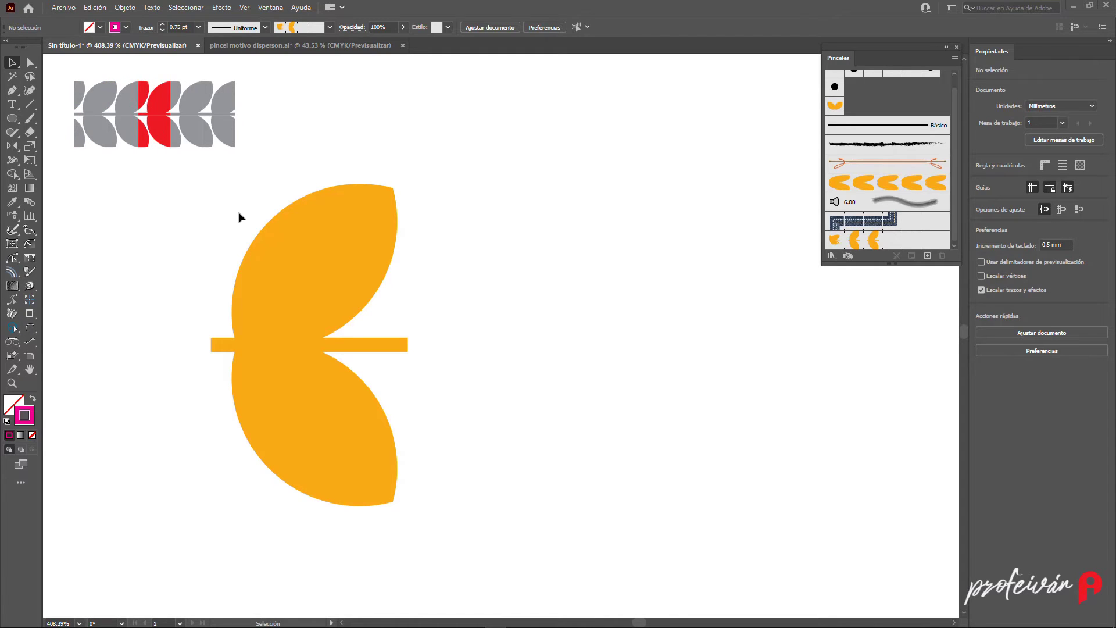
# - Copy the leaf pair to the right, then repeat the transform for a third overlapping copy
pyautogui.moveTo(346, 361); pyautogui.dragTo(399, 499)
pyautogui.moveTo(280, 344); pyautogui.dragTo(437, 353)
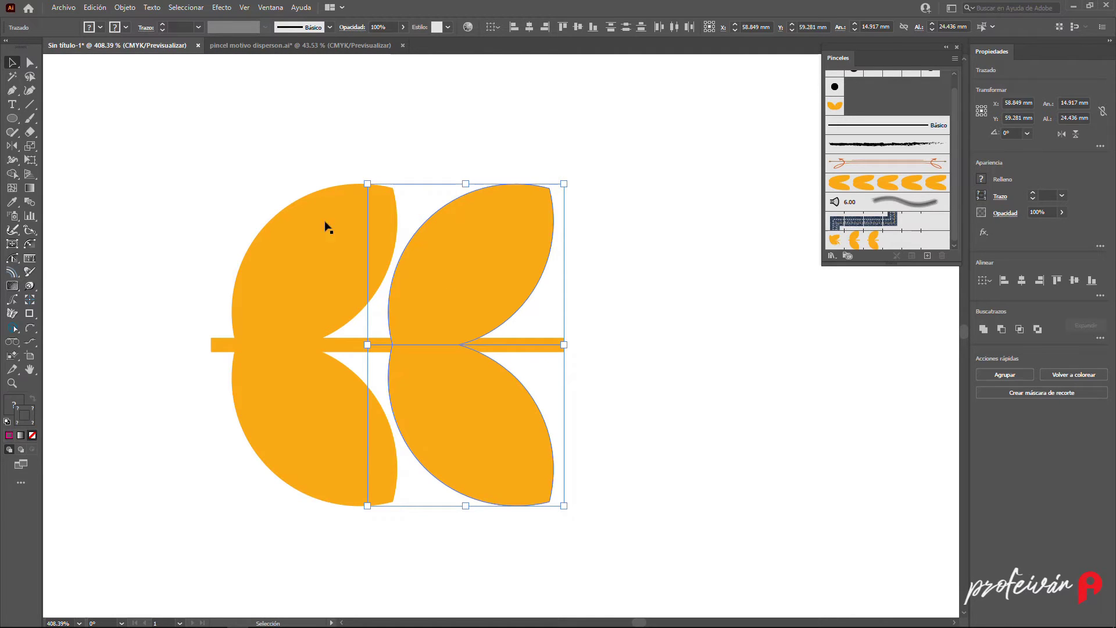
pyautogui.click(133, 10)
pyautogui.moveTo(140, 20)
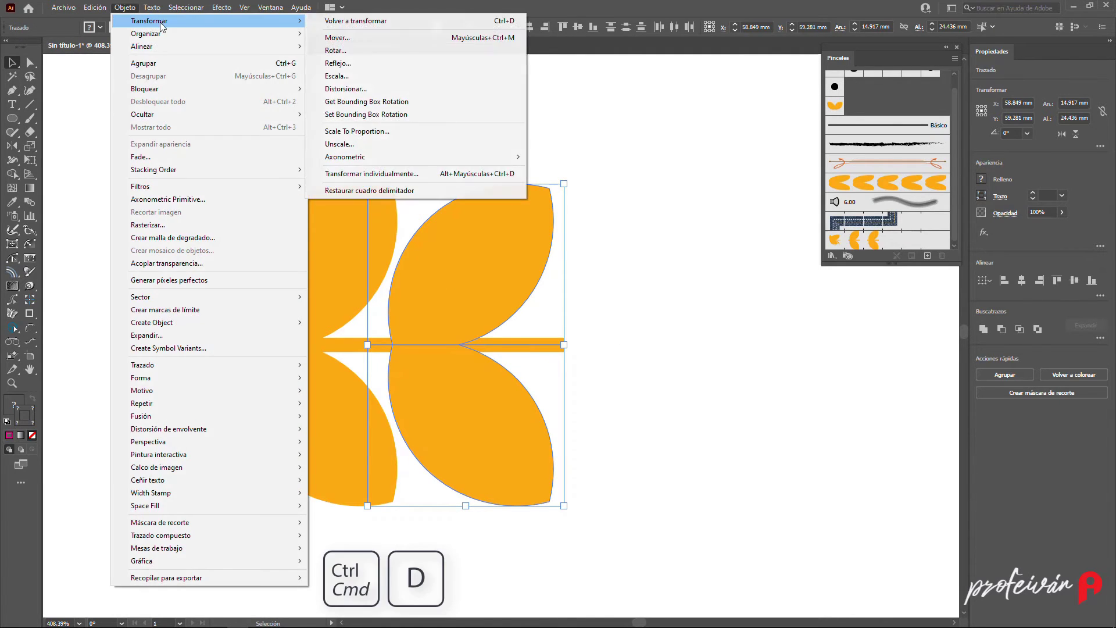
pyautogui.click(362, 21)
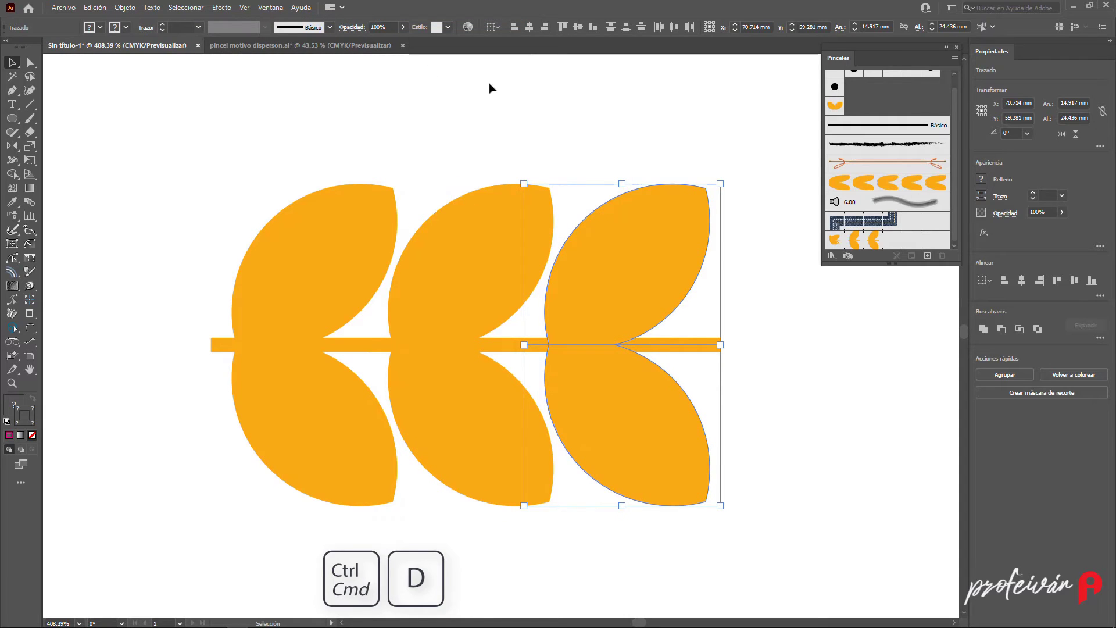
pyautogui.click(504, 95)
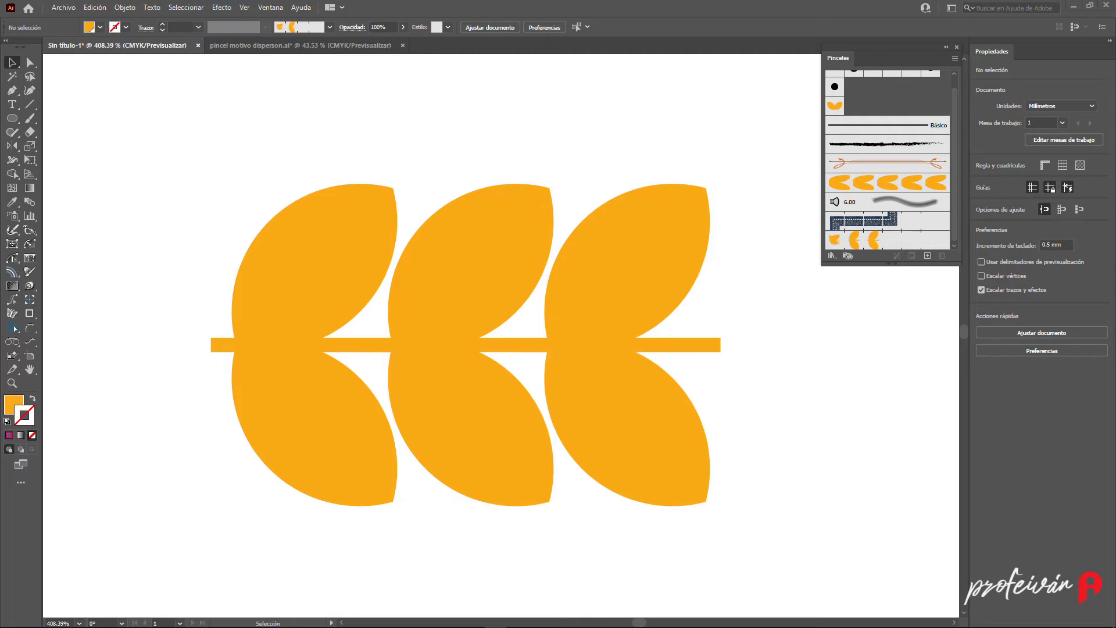
# - Draw a no-fill rectangle about 11.9 by 23.8 mm snapped over the middle leaf pair, using smart guides
pyautogui.click(13, 120)
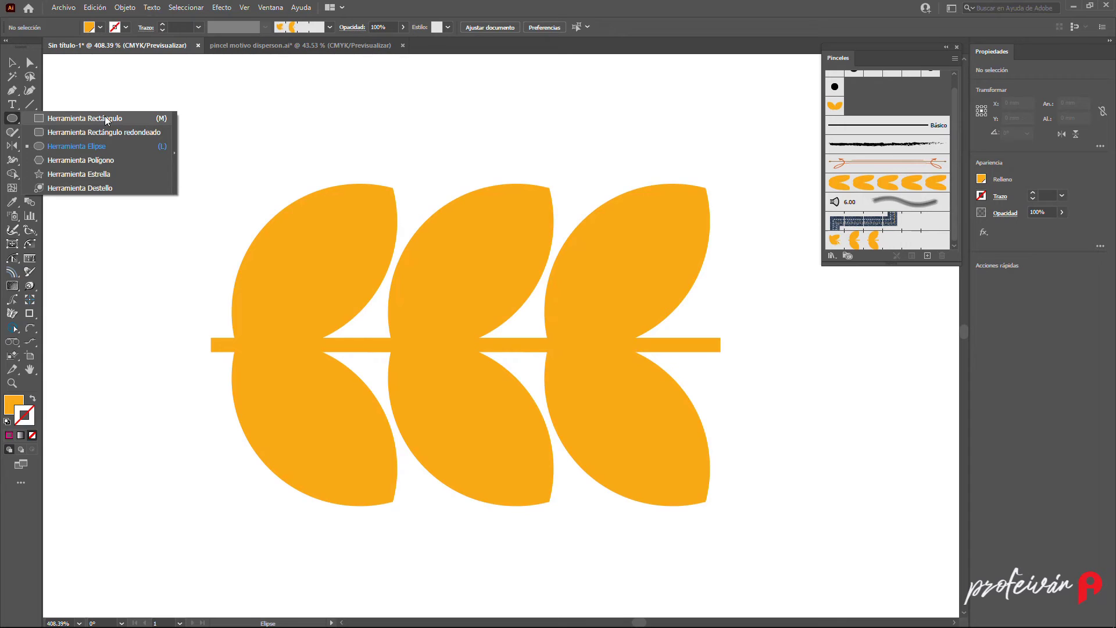
pyautogui.press('m')
pyautogui.hotkey('ctrl', 'u')
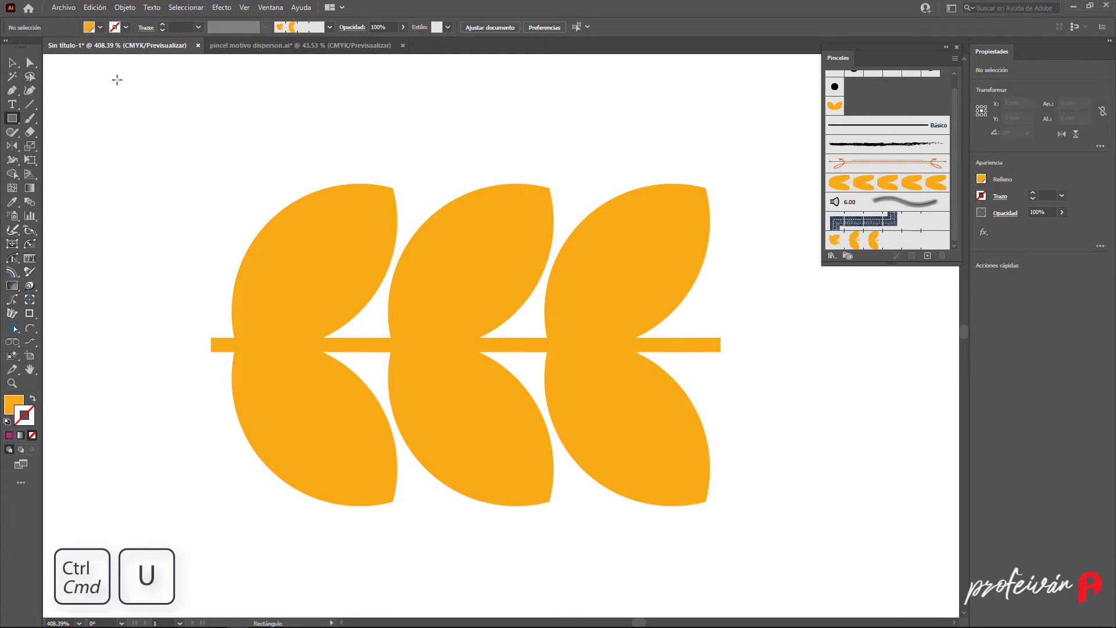
pyautogui.press('d')
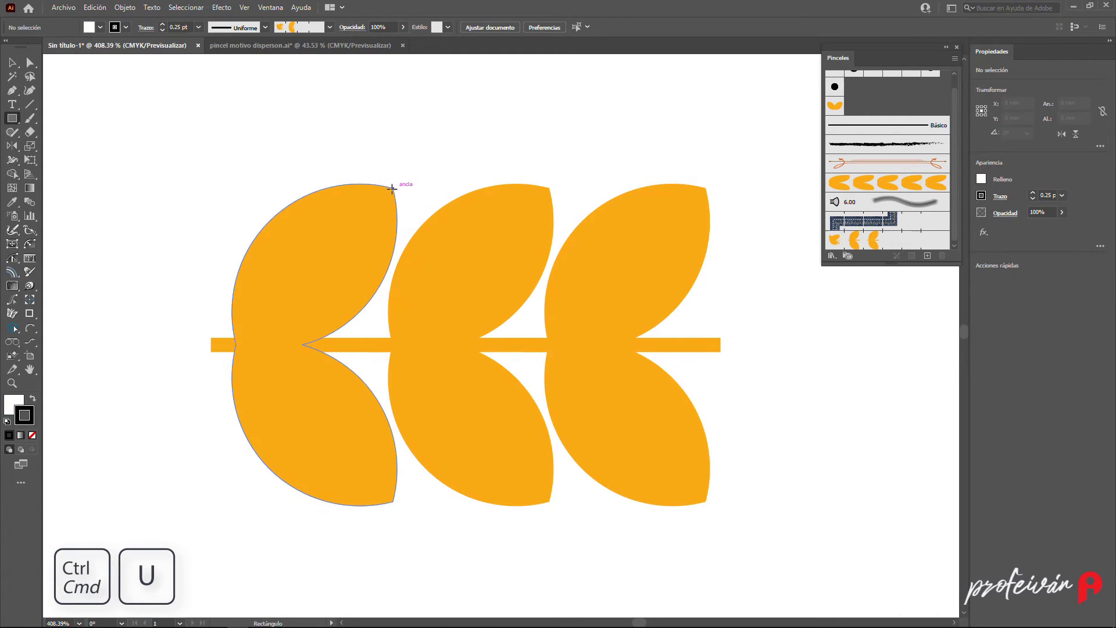
pyautogui.moveTo(393, 186); pyautogui.dragTo(550, 502)
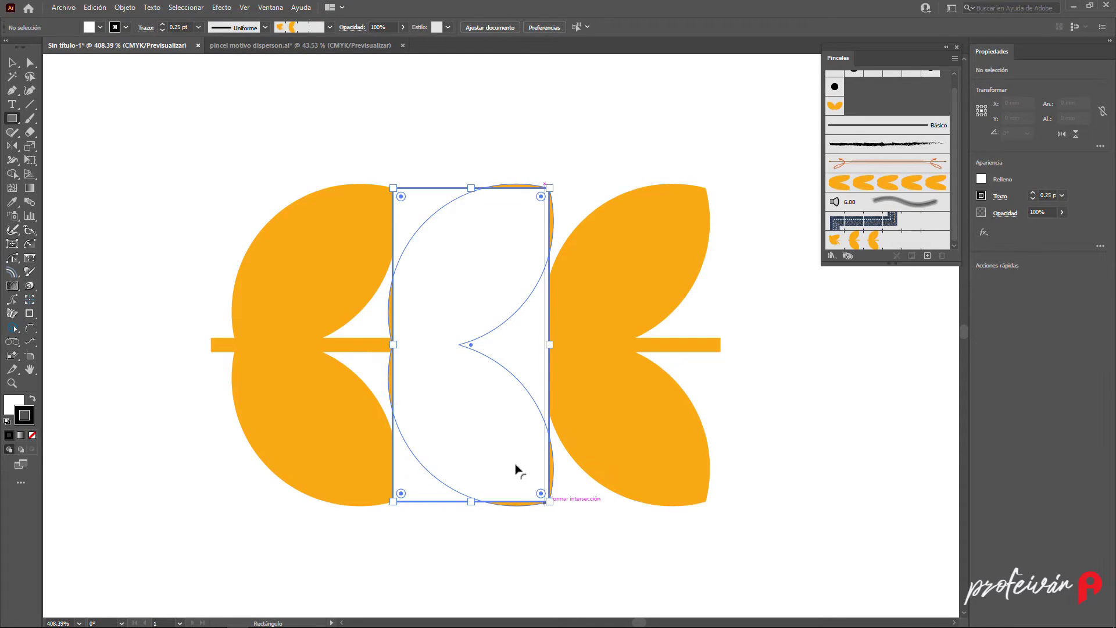
pyautogui.click(100, 27)
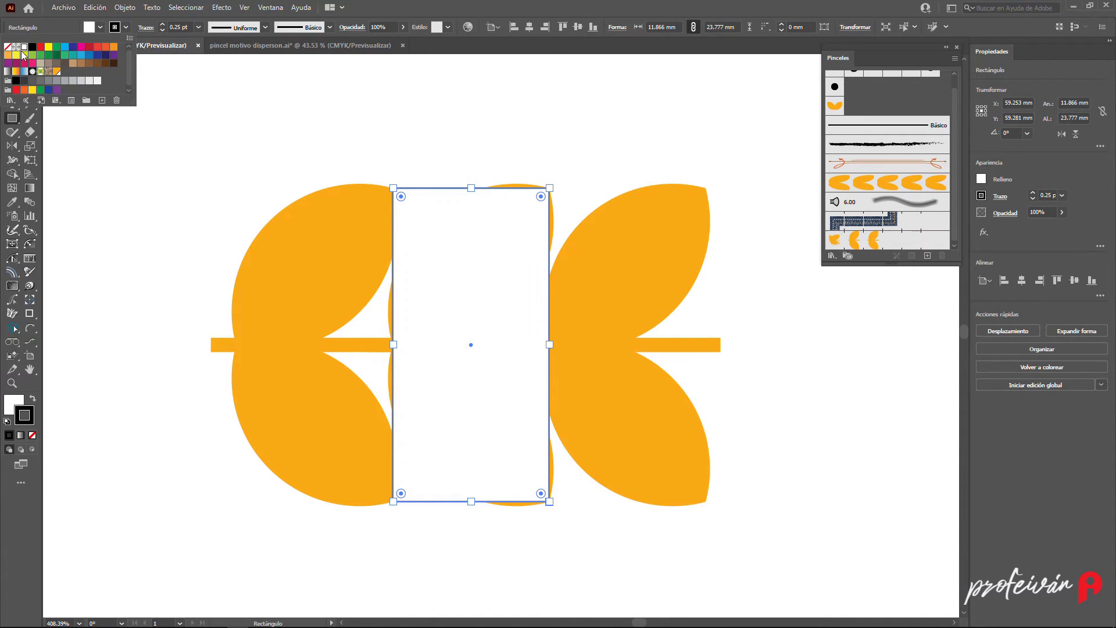
pyautogui.click(29, 40)
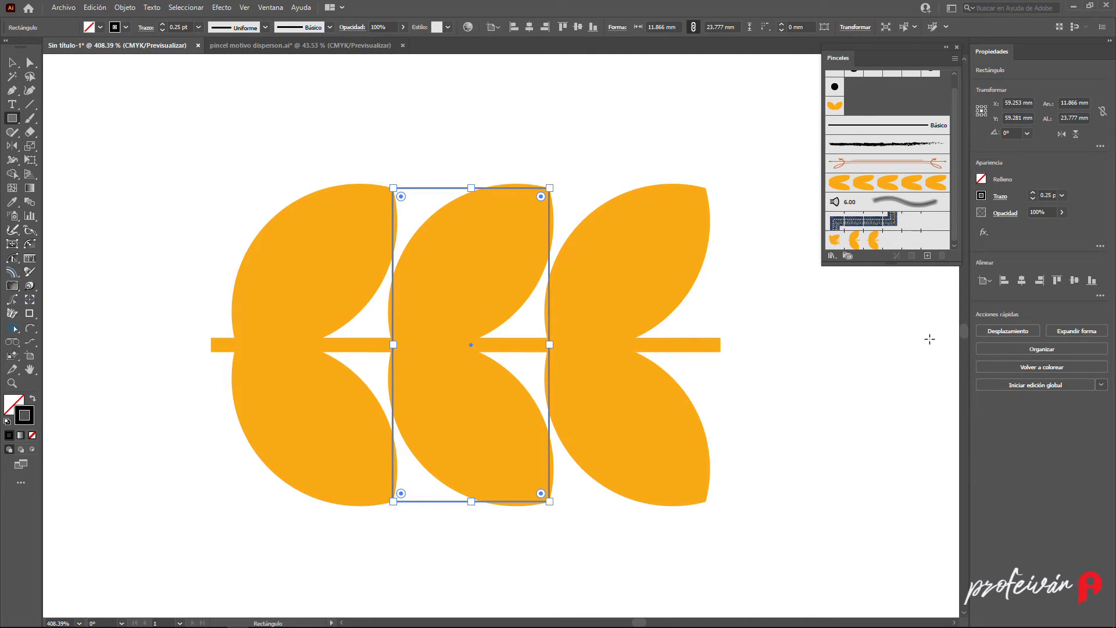
# - Extend the rectangle's height to about 27.3 mm and nudge it left so it sits over the middle leaf pair's left edge
pyautogui.press('v')
pyautogui.moveTo(471, 187); pyautogui.dragTo(472, 165)
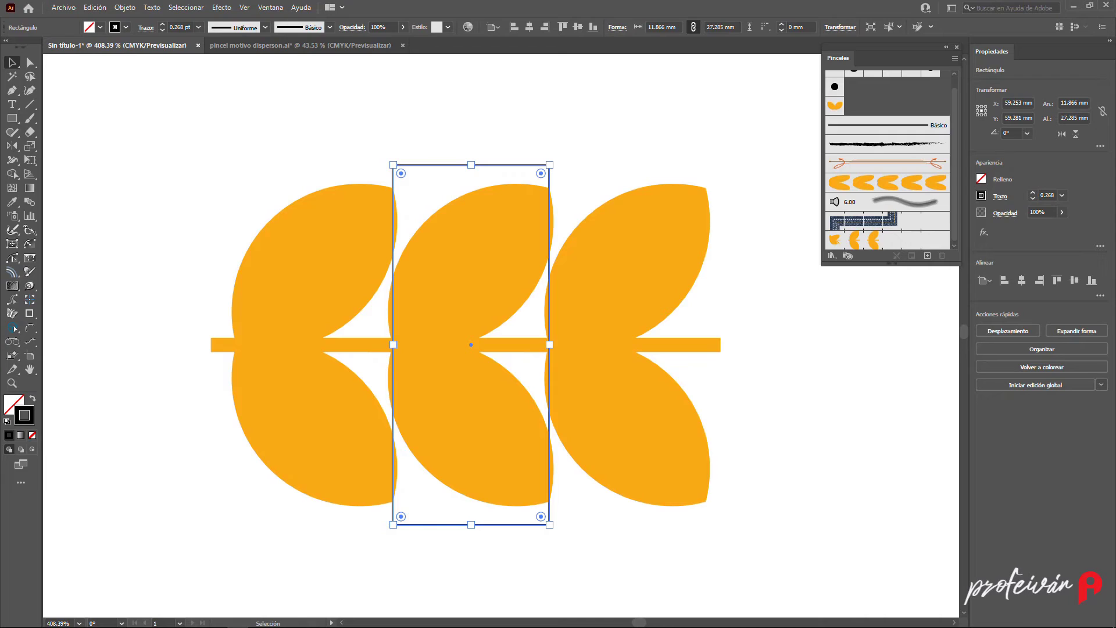
pyautogui.press('Right')
pyautogui.press('Right')
pyautogui.press('Right')
pyautogui.press('Right')
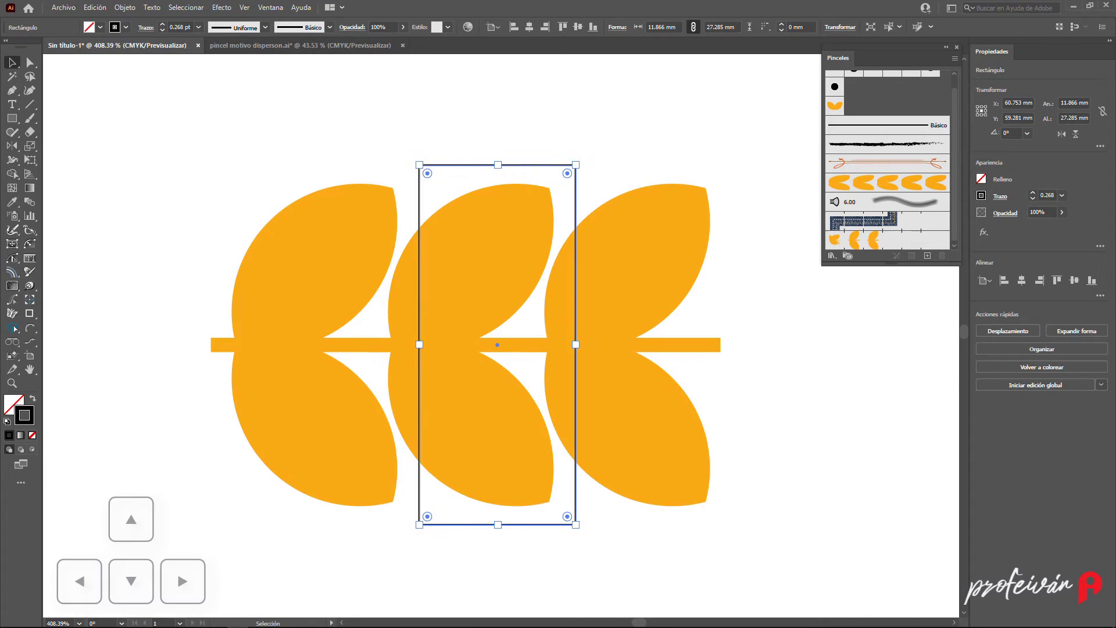
pyautogui.press('Left')
pyautogui.press('Left')
pyautogui.press('Left')
pyautogui.press('Left')
pyautogui.press('Left')
pyautogui.press('Left')
pyautogui.press('Left')
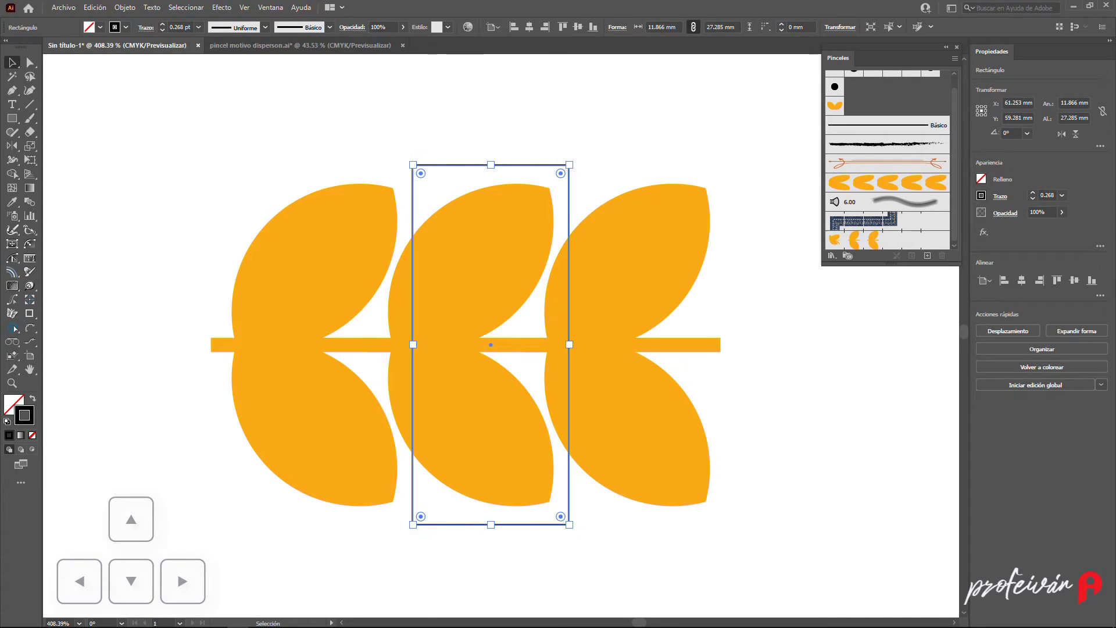
pyautogui.press('Left')
pyautogui.press('Left')
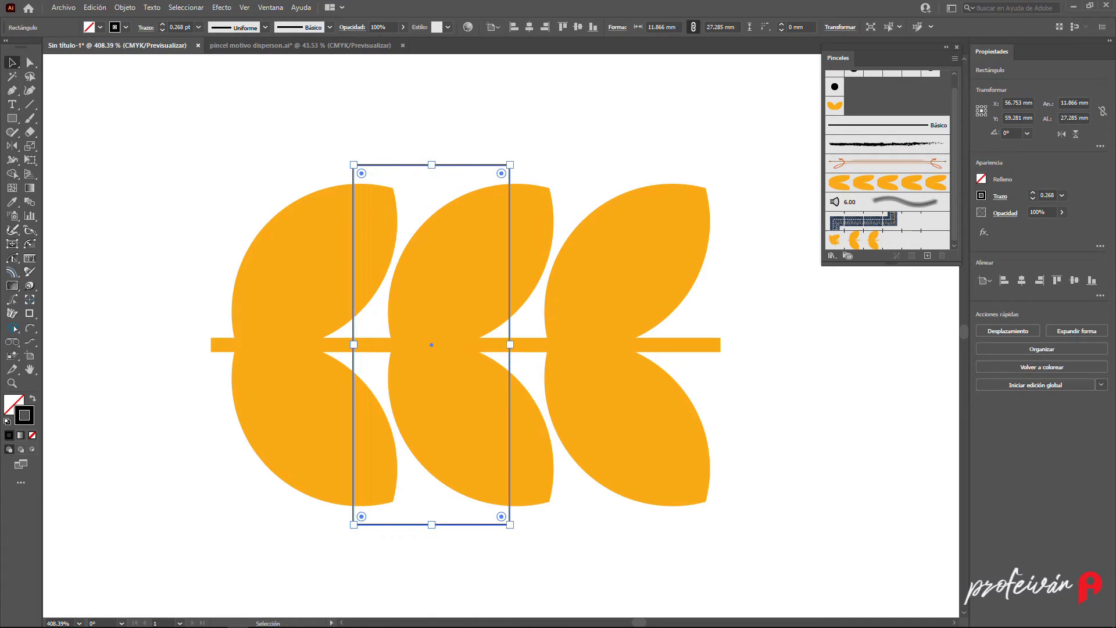
pyautogui.press('Left')
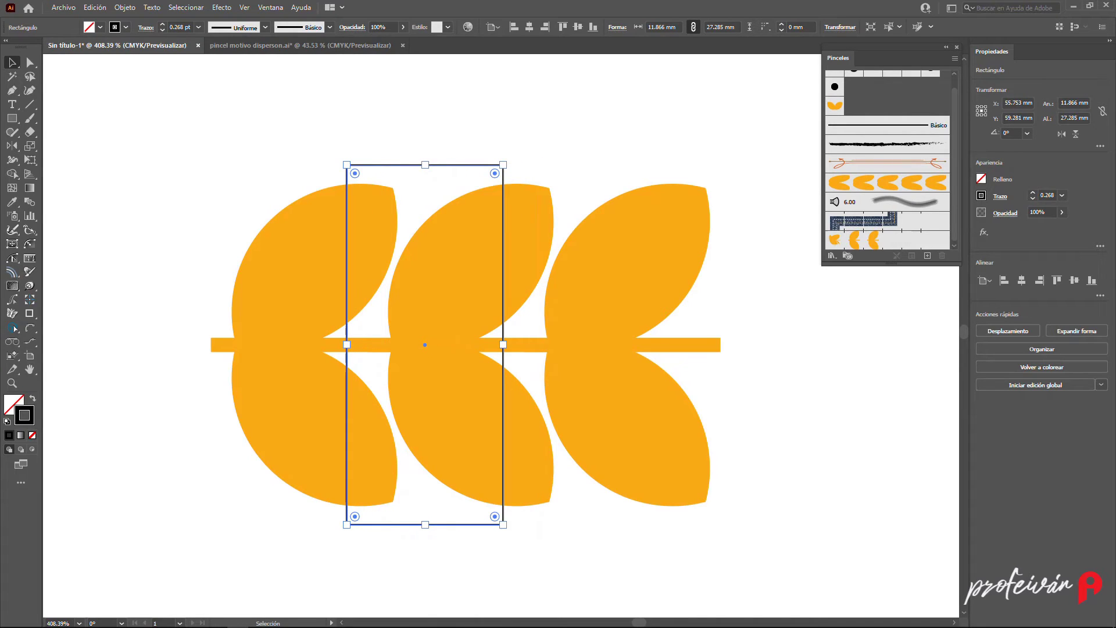
# - Select both stem lines and outline their strokes with Outline Stroke
pyautogui.click(539, 111)
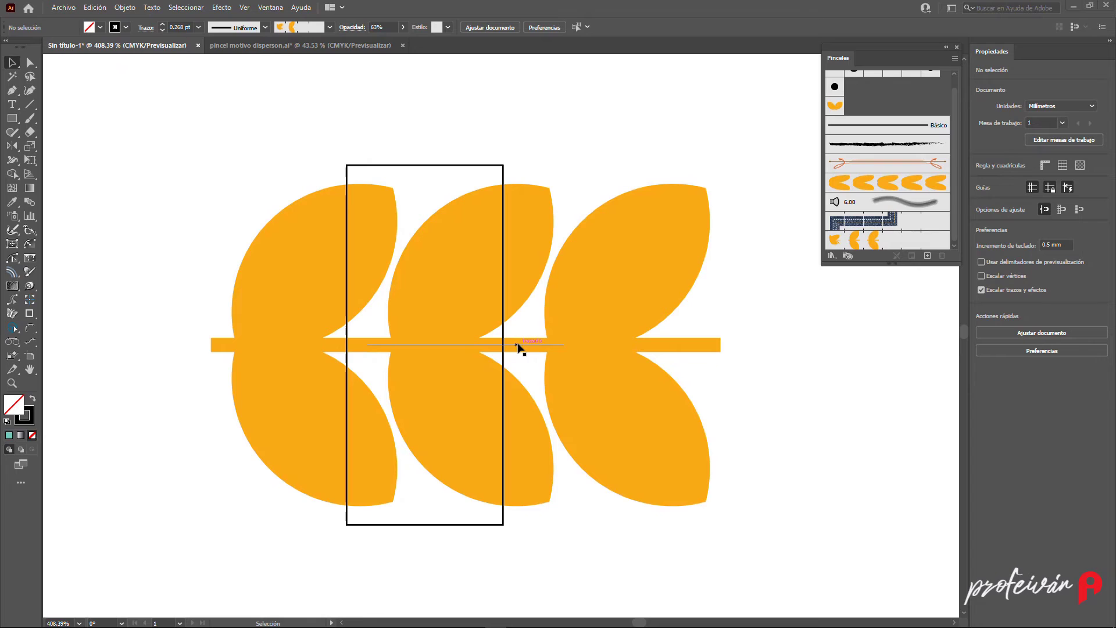
pyautogui.click(320, 346)
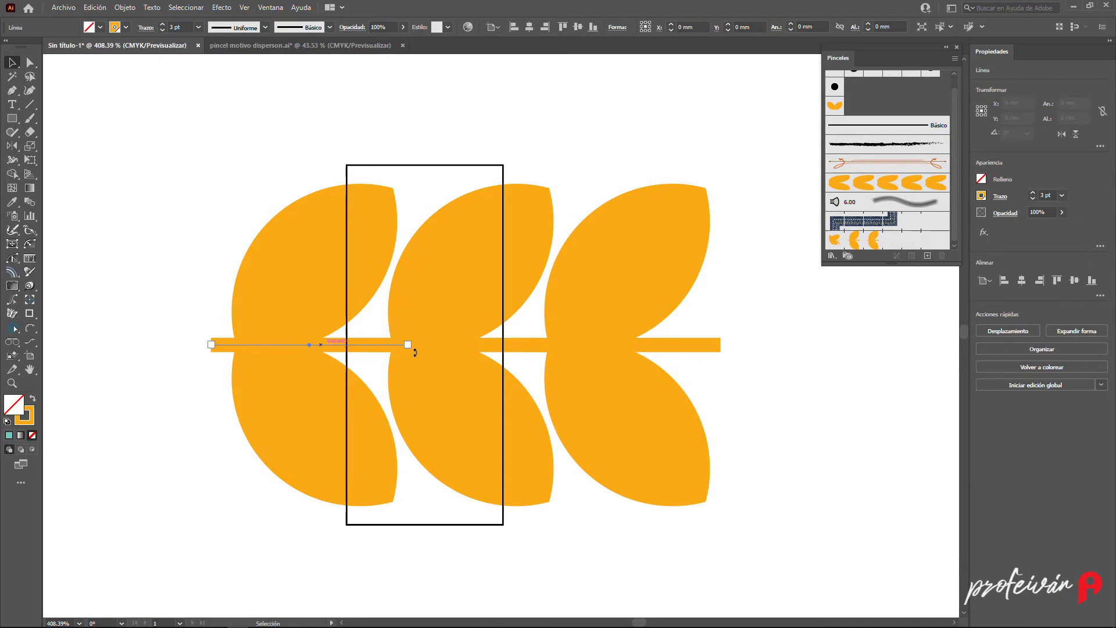
pyautogui.keyDown('shift'); pyautogui.click(467, 345); pyautogui.keyUp('shift')
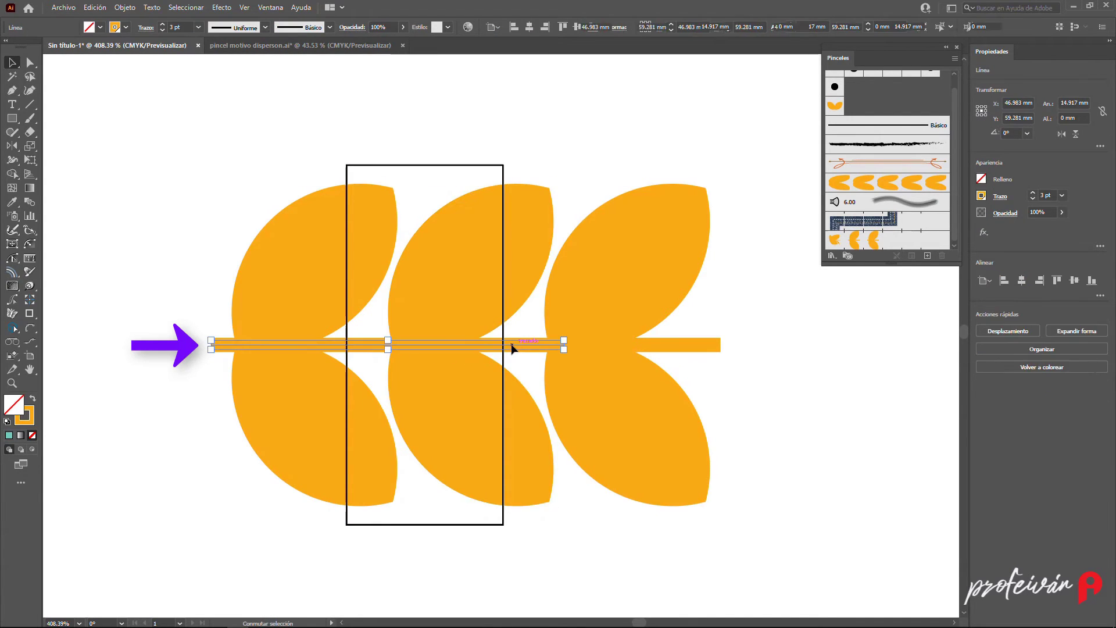
pyautogui.click(126, 7)
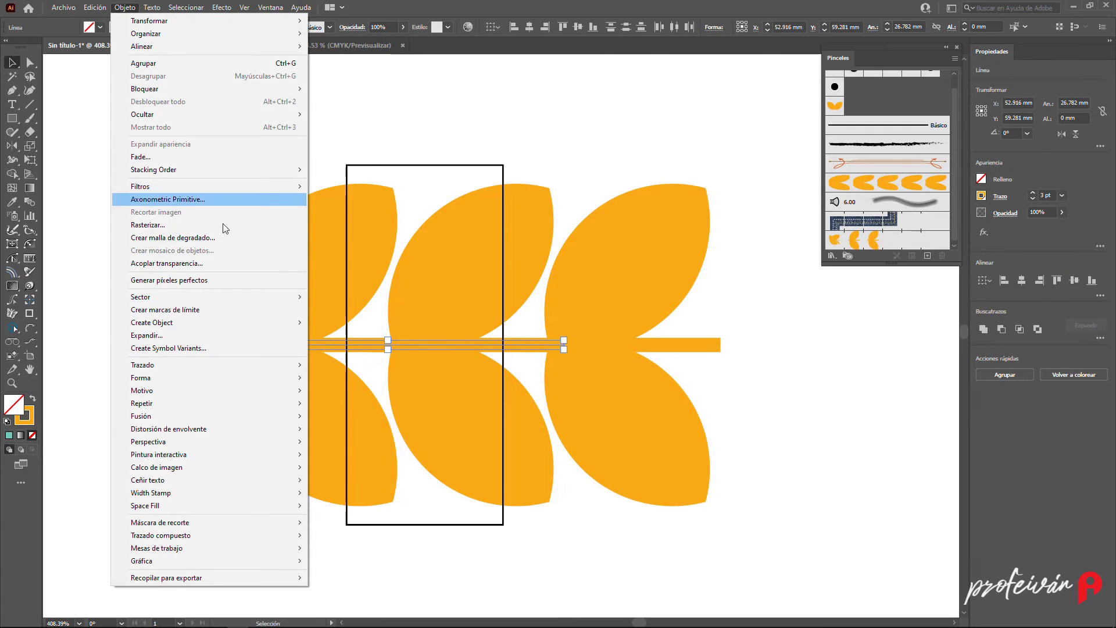
pyautogui.moveTo(201, 364)
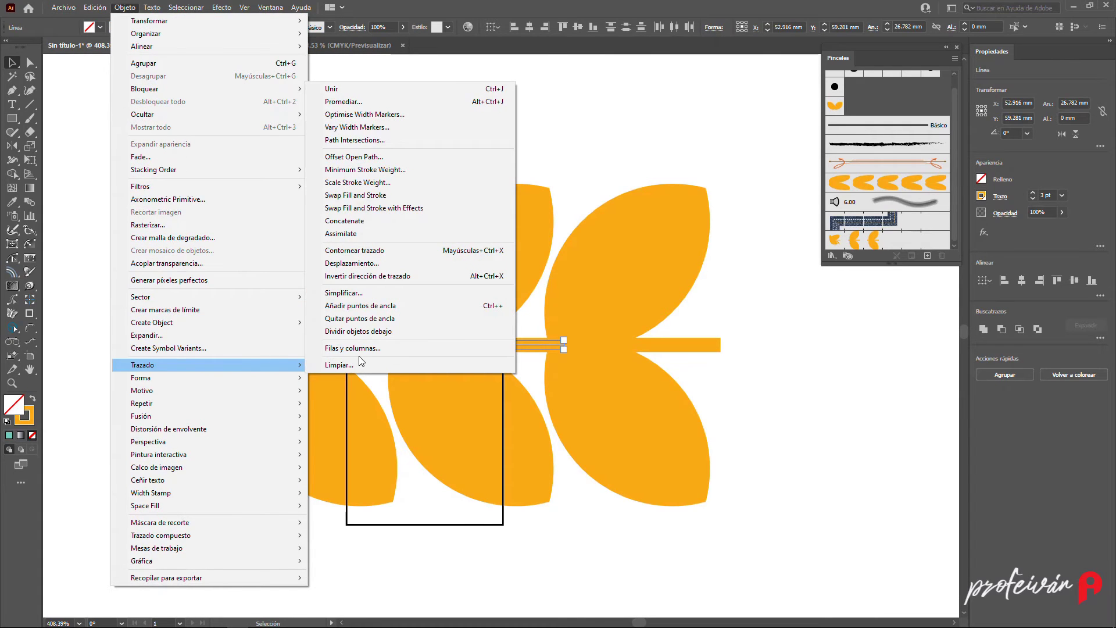
pyautogui.click(389, 251)
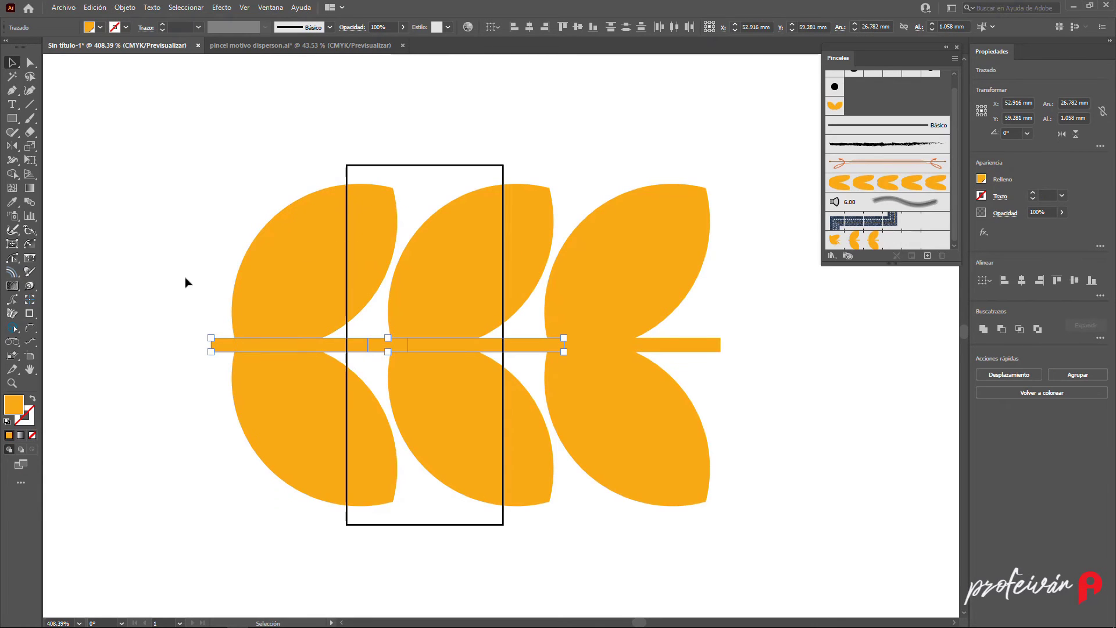
pyautogui.click(160, 283)
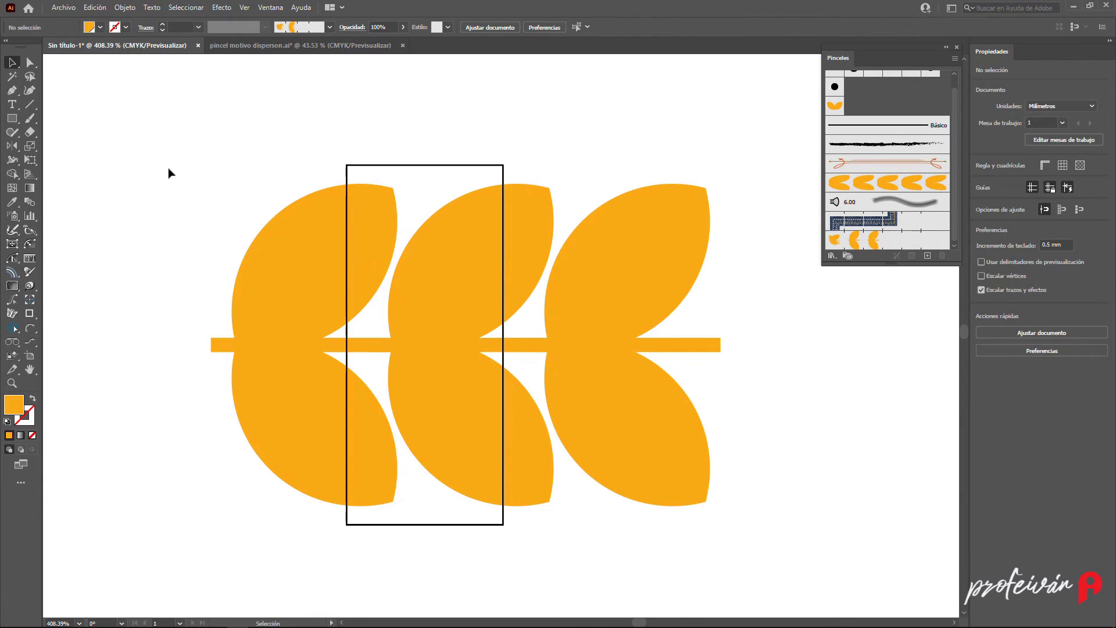
# - Select the leaf pairs, stems and rectangle, open Pathfinder and crop them to the rectangle
pyautogui.moveTo(227, 138); pyautogui.dragTo(492, 535)
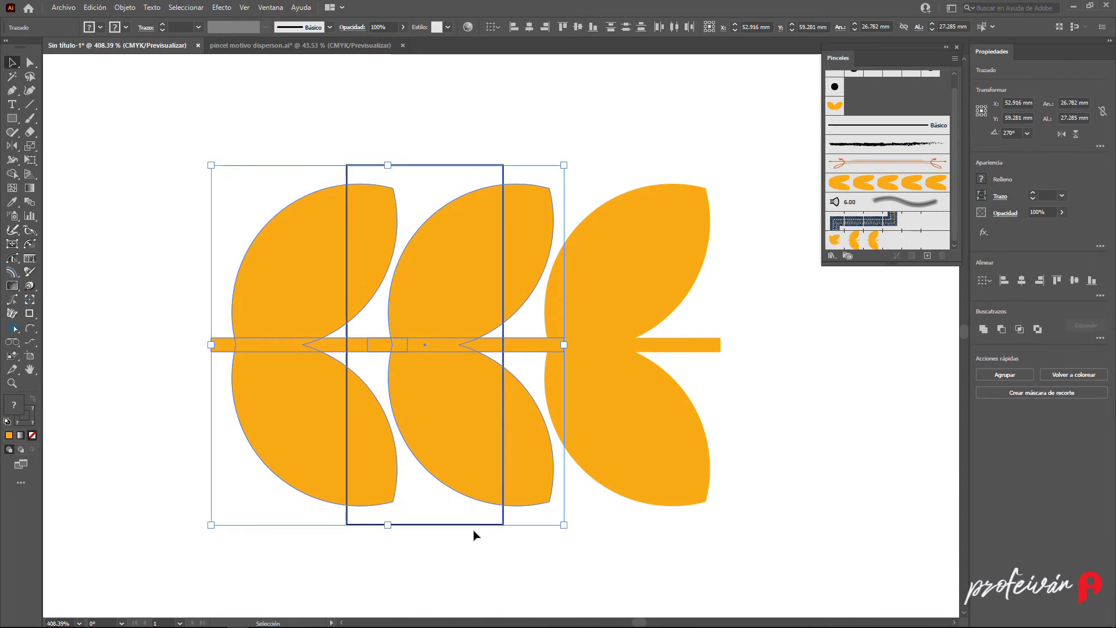
pyautogui.click(270, 8)
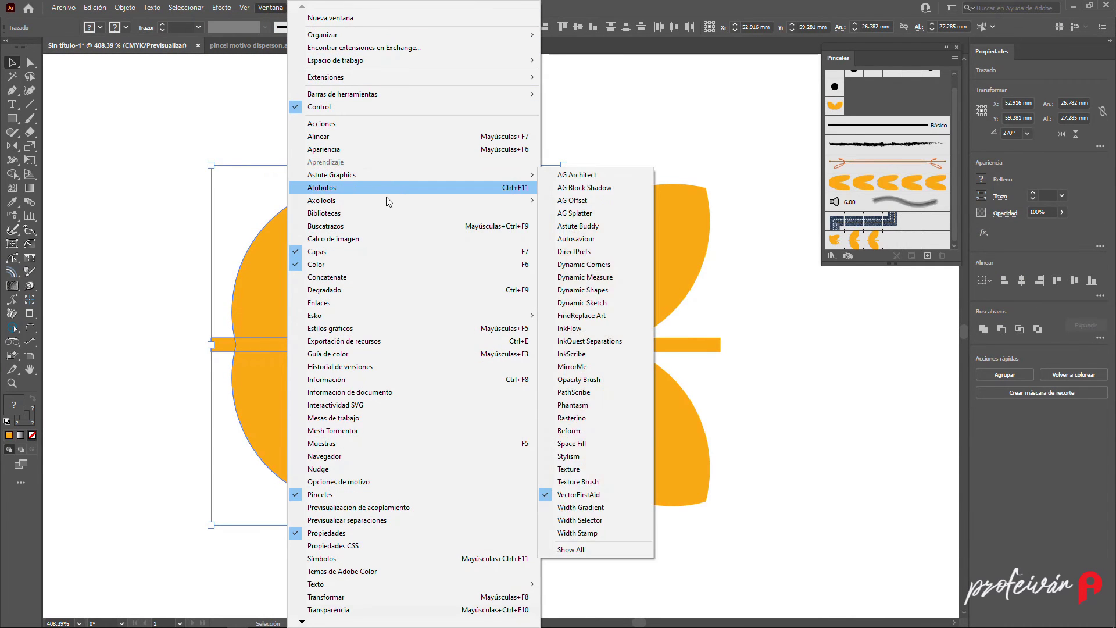
pyautogui.click(332, 227)
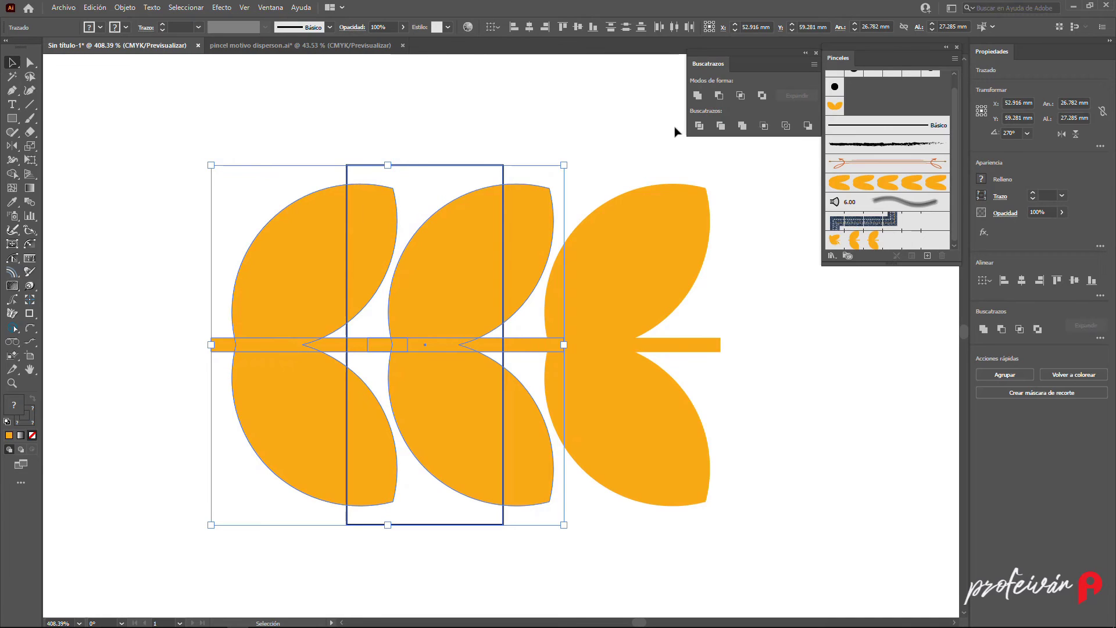
pyautogui.click(765, 127)
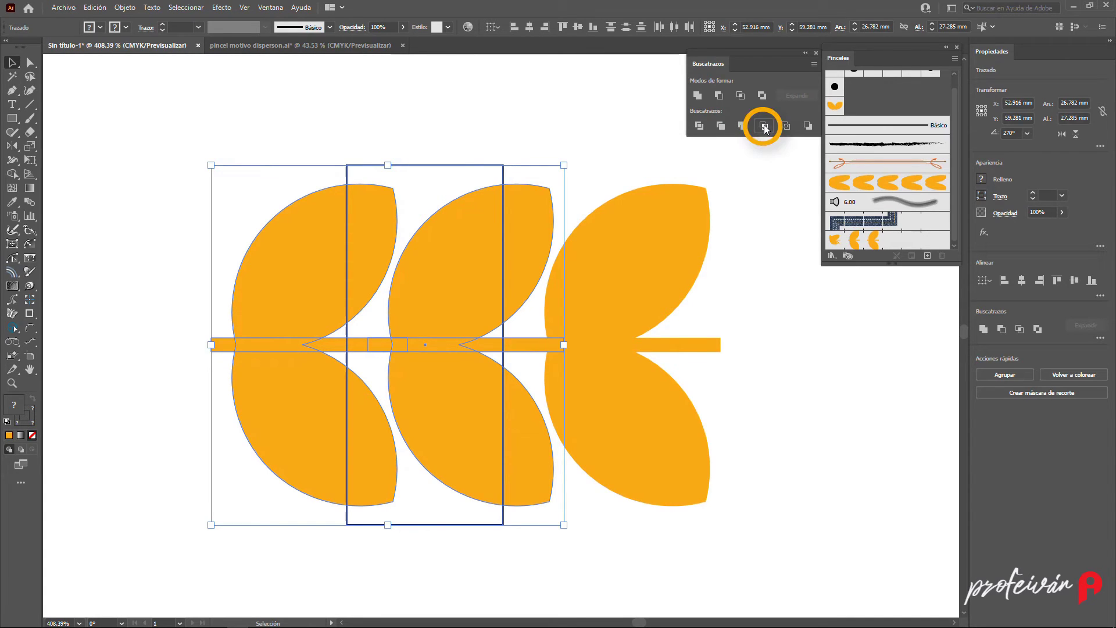
pyautogui.click(765, 126)
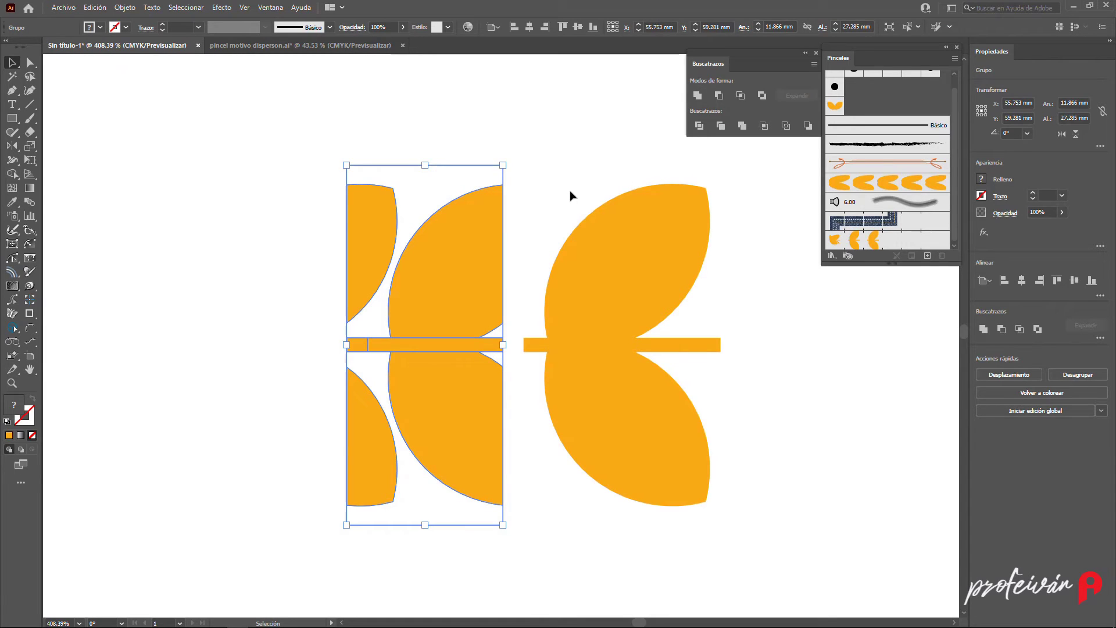
# - Delete the remaining third leaf pair to the right of the cropped tile
pyautogui.moveTo(539, 175); pyautogui.dragTo(698, 456)
pyautogui.press('Delete')
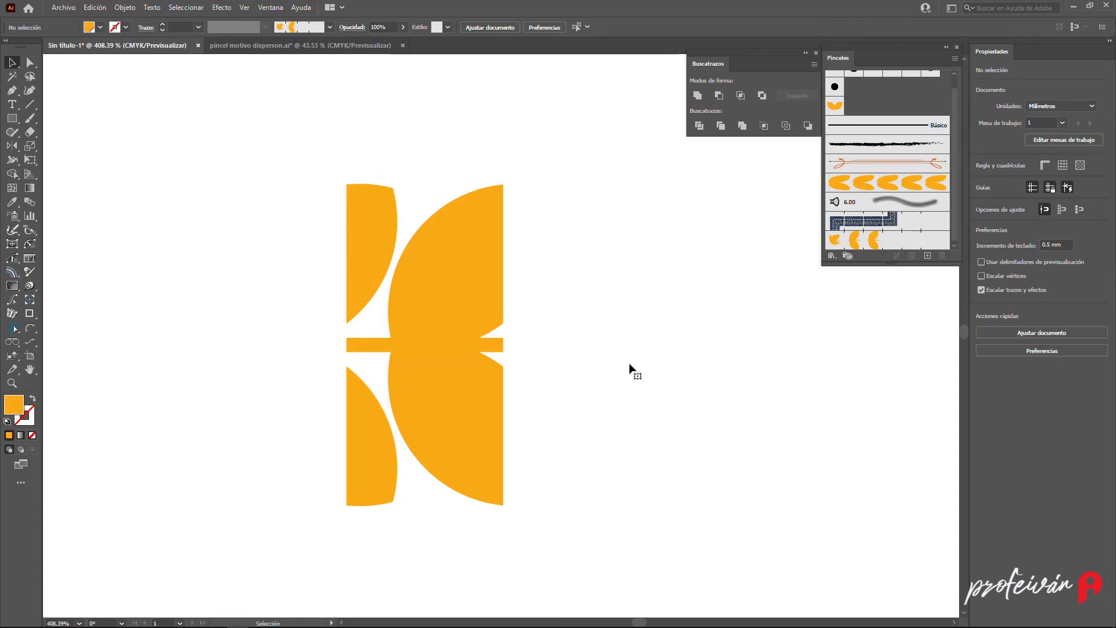
# - Duplicate the cropped tile to the right to check how it repeats
pyautogui.click(356, 208)
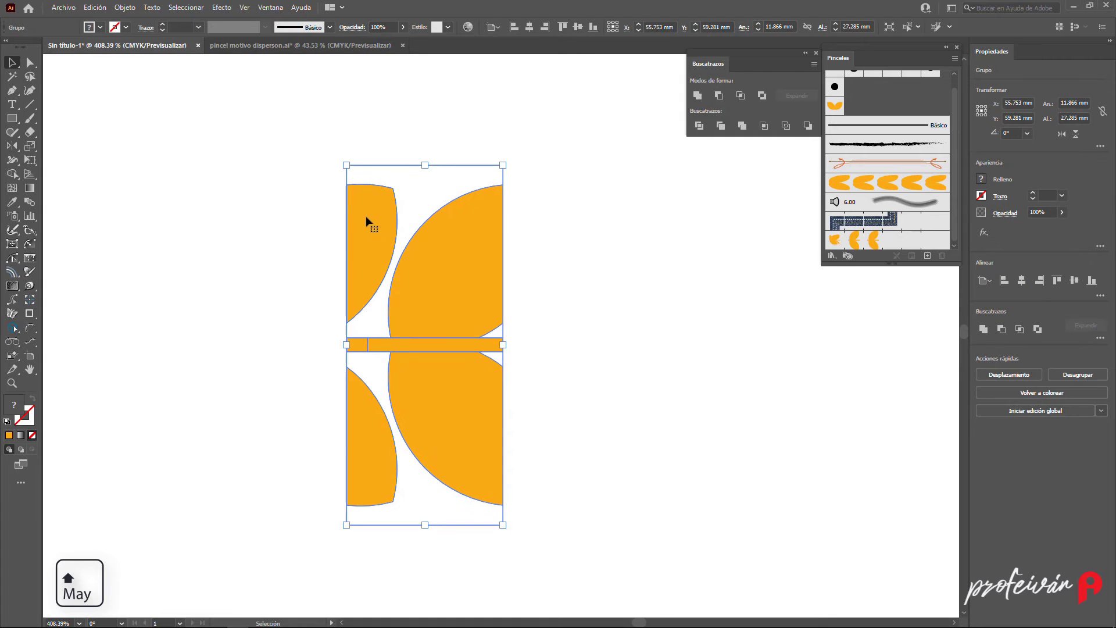
pyautogui.moveTo(364, 215); pyautogui.dragTo(519, 220)
pyautogui.click(585, 126)
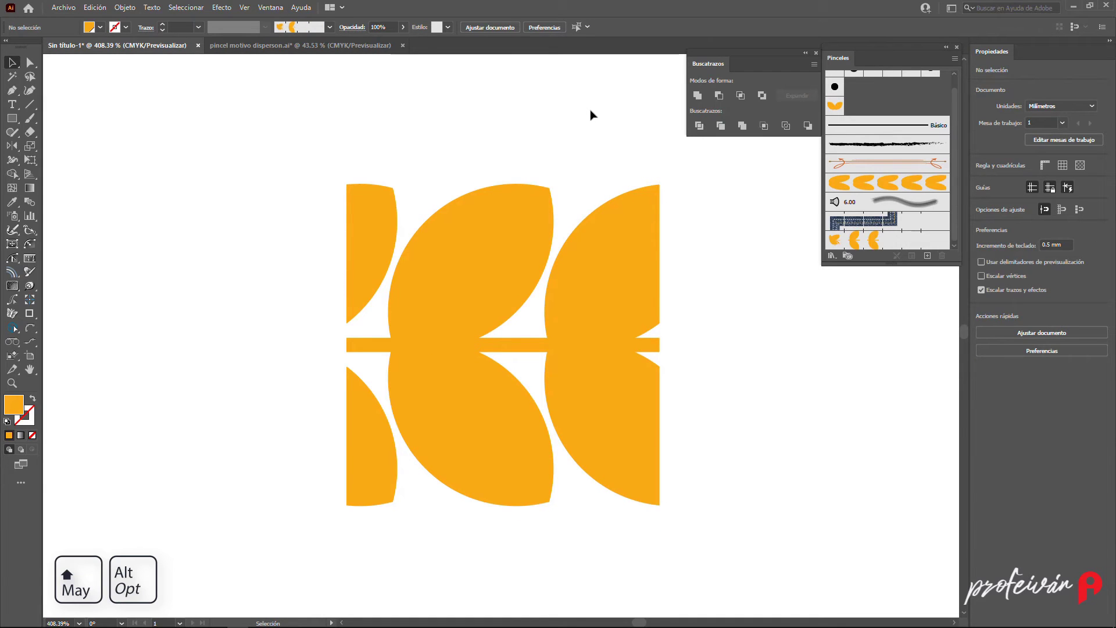
# - Create a pattern brush named hojas Motivo from the cropped tile and apply it to the curved path
pyautogui.press('a')
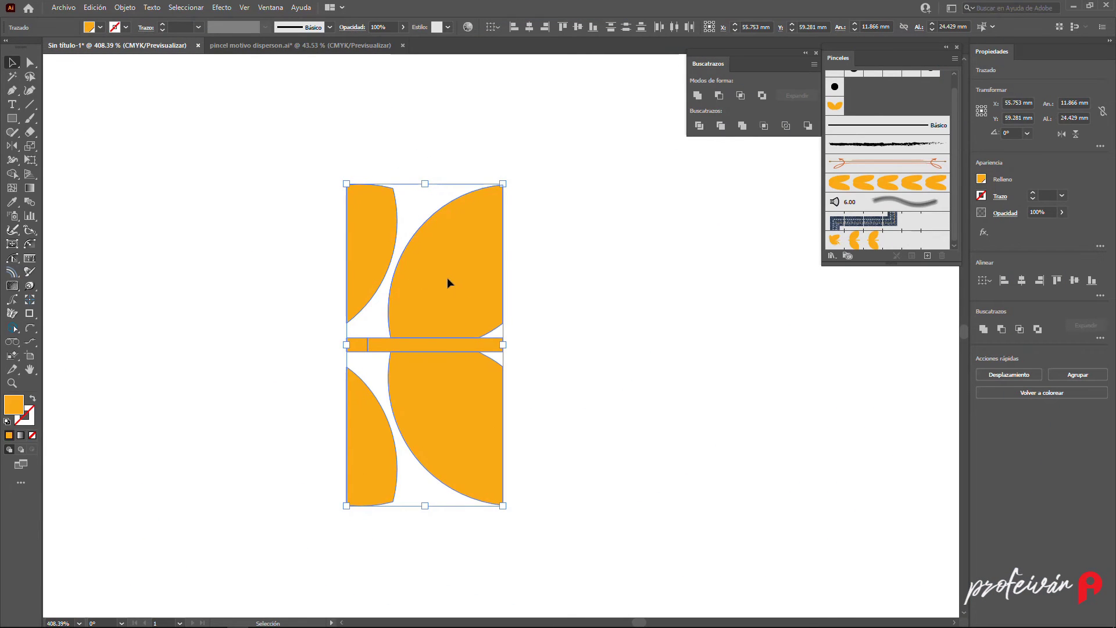
pyautogui.moveTo(448, 283); pyautogui.dragTo(888, 224)
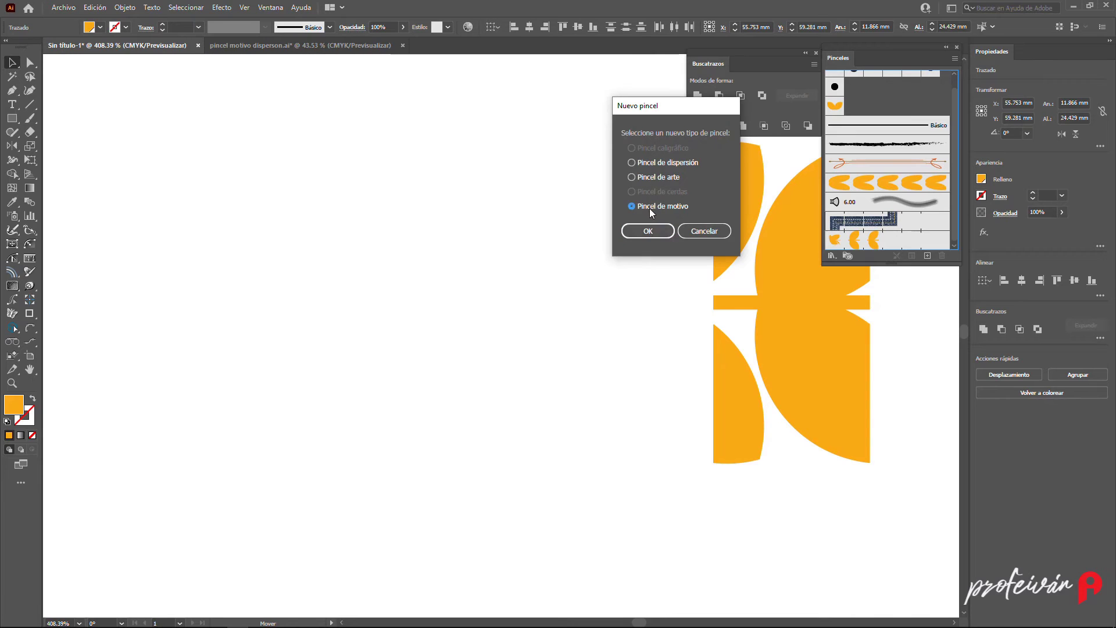
pyautogui.click(648, 230)
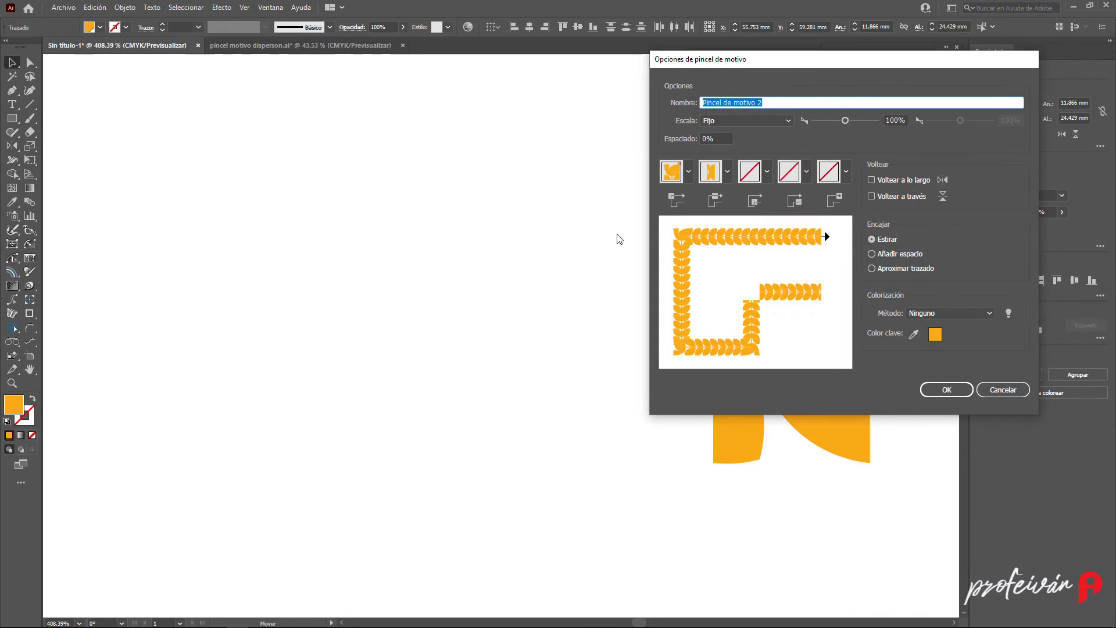
pyautogui.write('la')
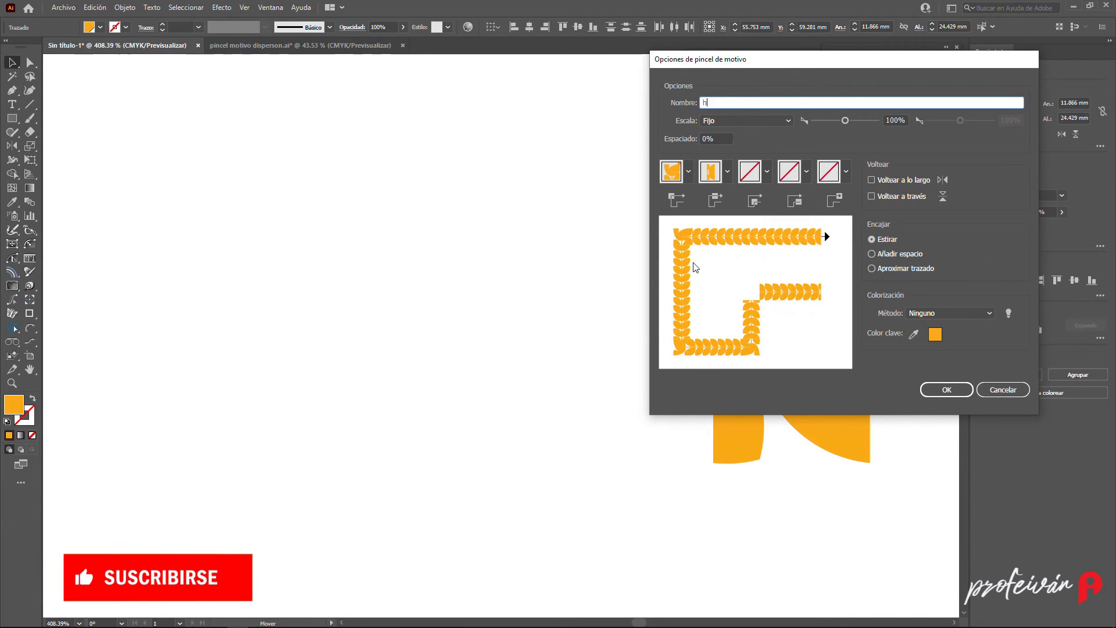
pyautogui.write('ojas Motivo')
pyautogui.press('Return')
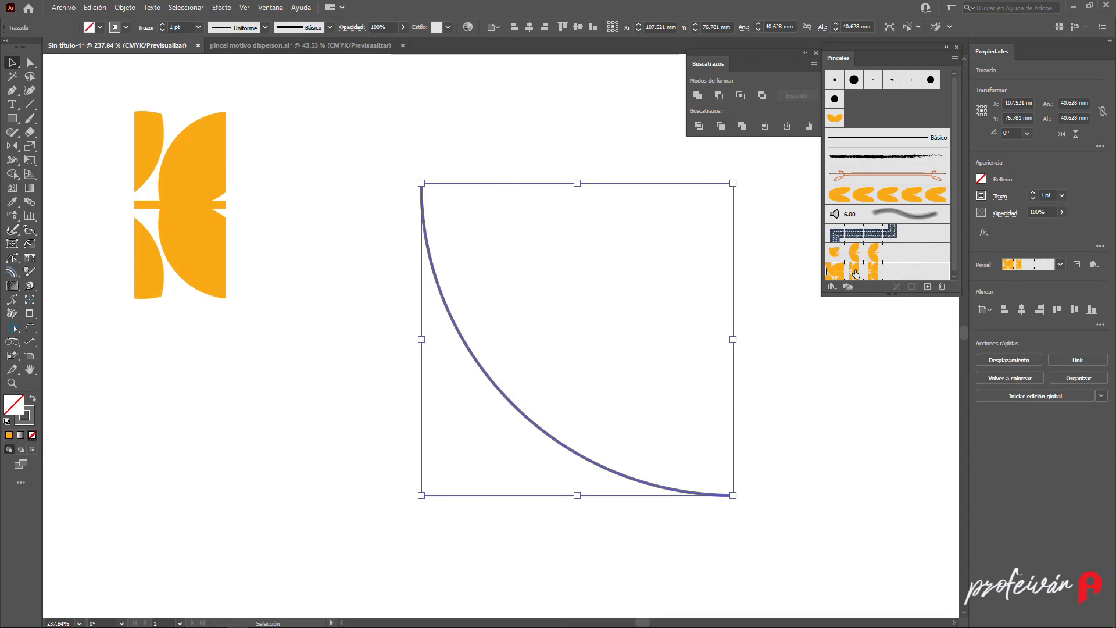
pyautogui.click(856, 273)
pyautogui.click(873, 380)
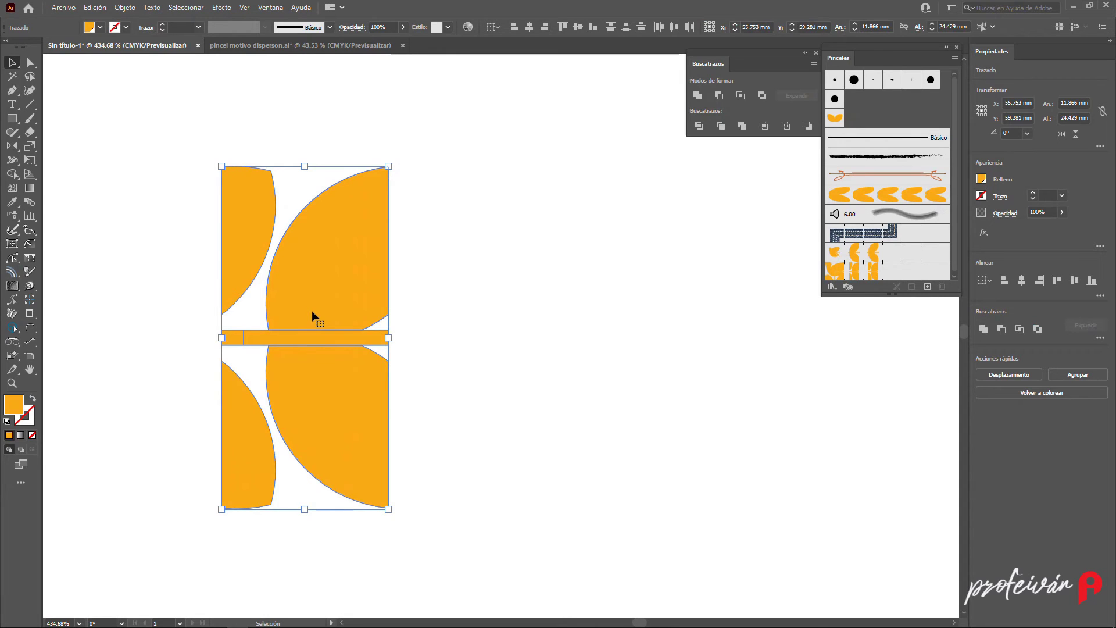
# - Duplicate the tile to the right and fill the copy blue
pyautogui.moveTo(311, 312); pyautogui.dragTo(455, 309)
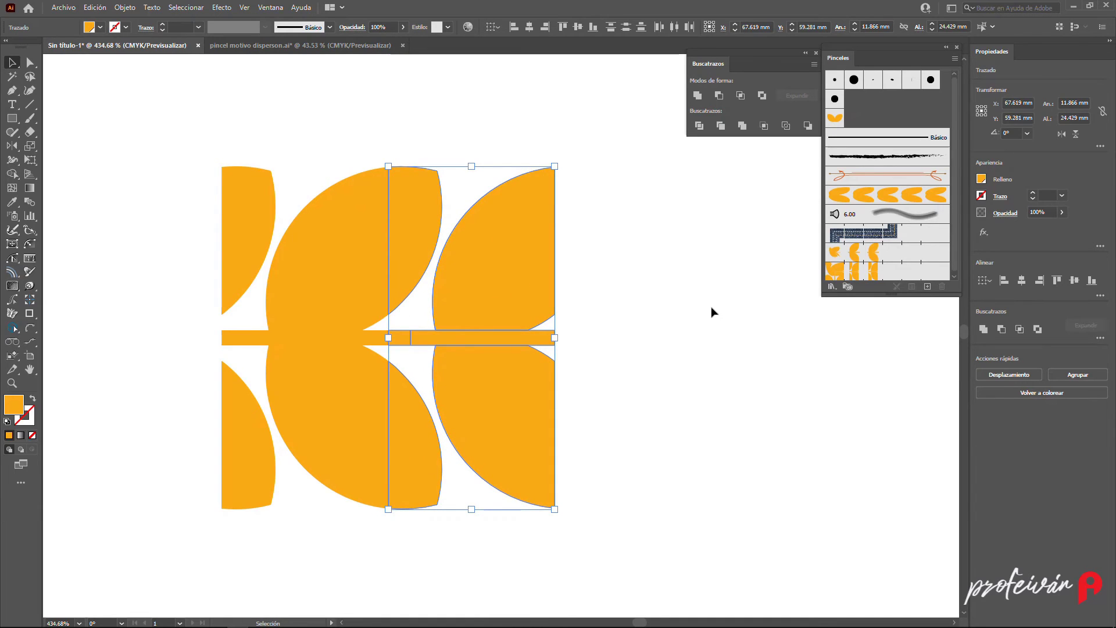
pyautogui.click(100, 28)
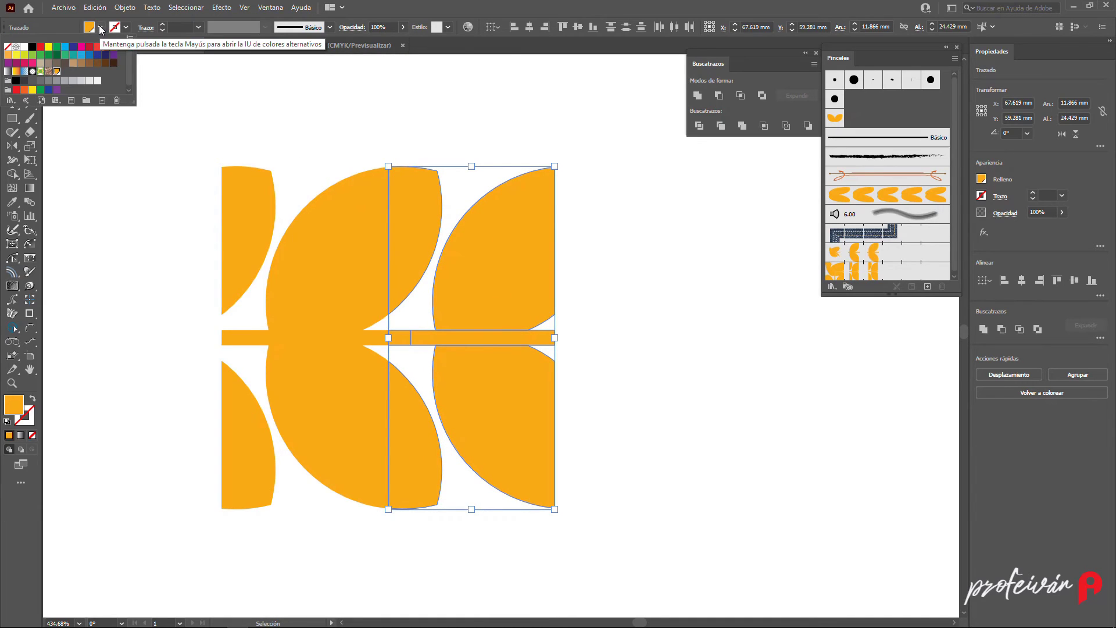
pyautogui.click(90, 54)
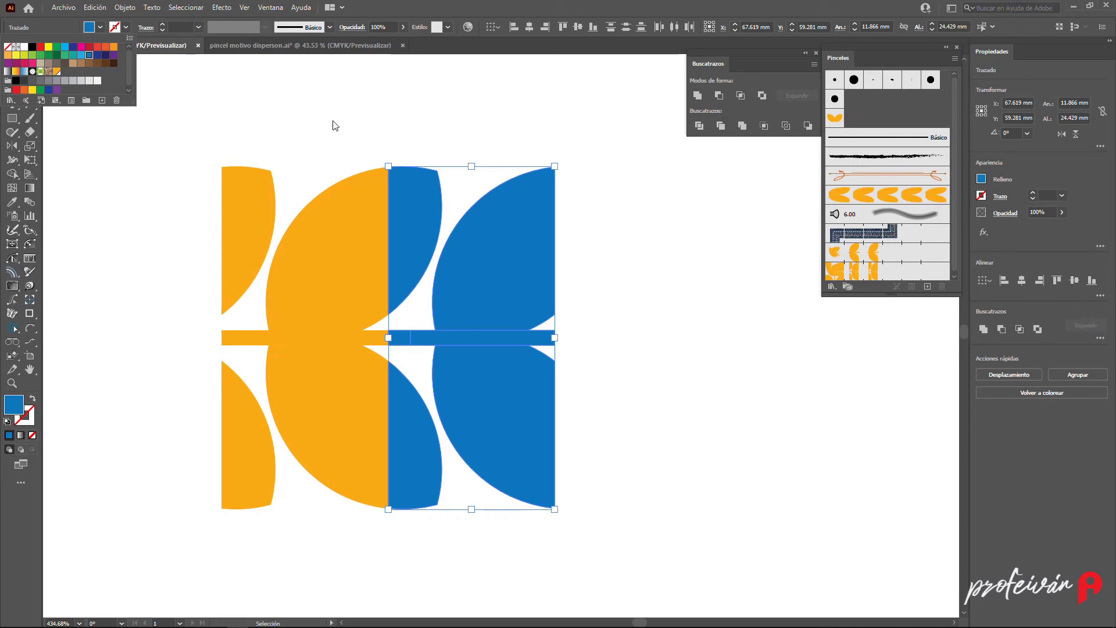
pyautogui.click(610, 238)
pyautogui.click(620, 236)
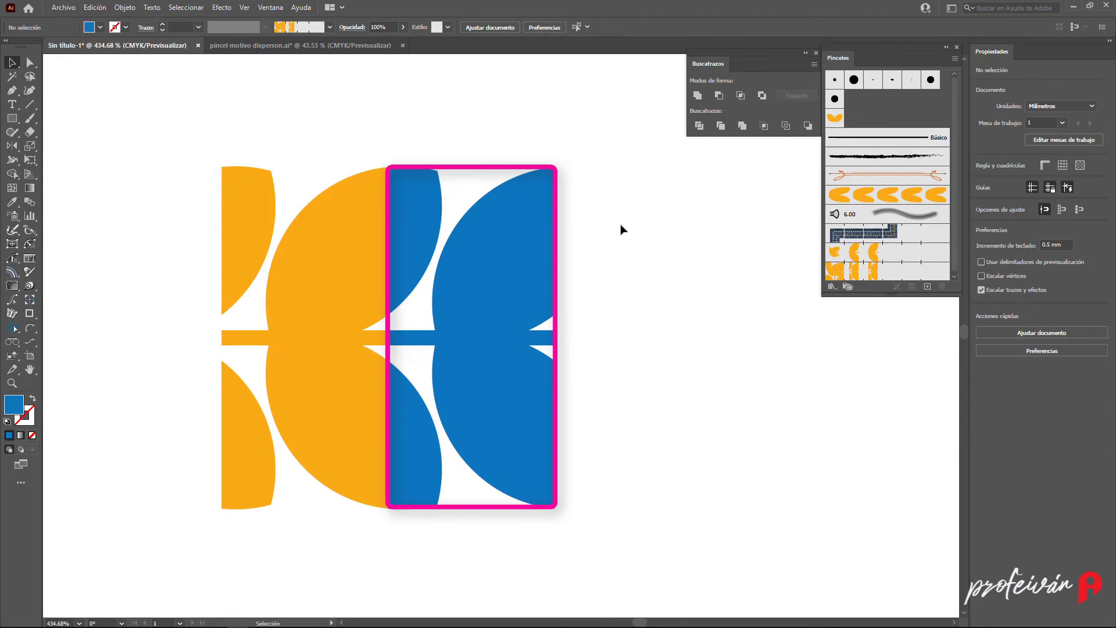
# - Delete the two large leaf halves from the blue copy, keeping its stem and small halves
pyautogui.click(532, 249)
pyautogui.press('BackSpace')
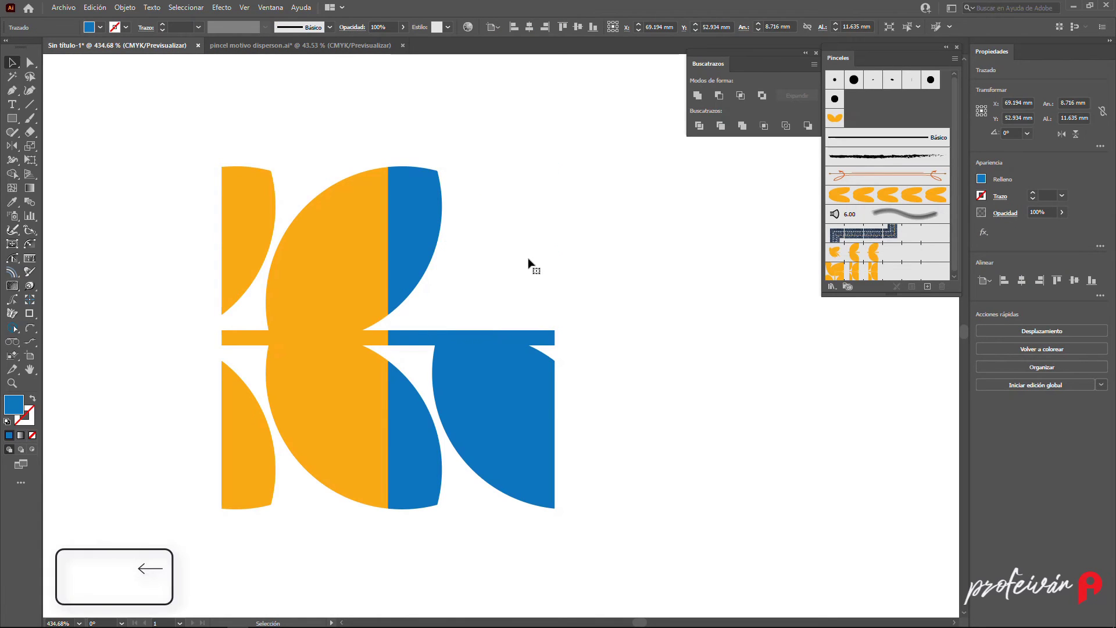
pyautogui.click(500, 375)
pyautogui.press('BackSpace')
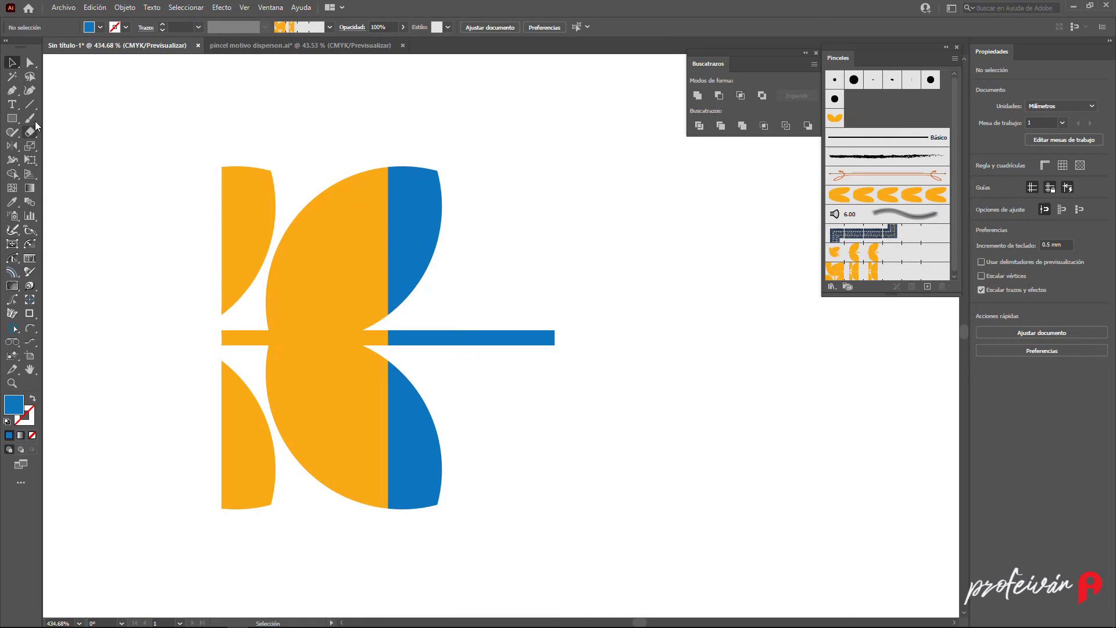
# - Draw a blue circle about 16.7 mm across at the end of the blue stem and move it upward
pyautogui.click(12, 119)
pyautogui.moveTo(13, 124); pyautogui.dragTo(87, 147)
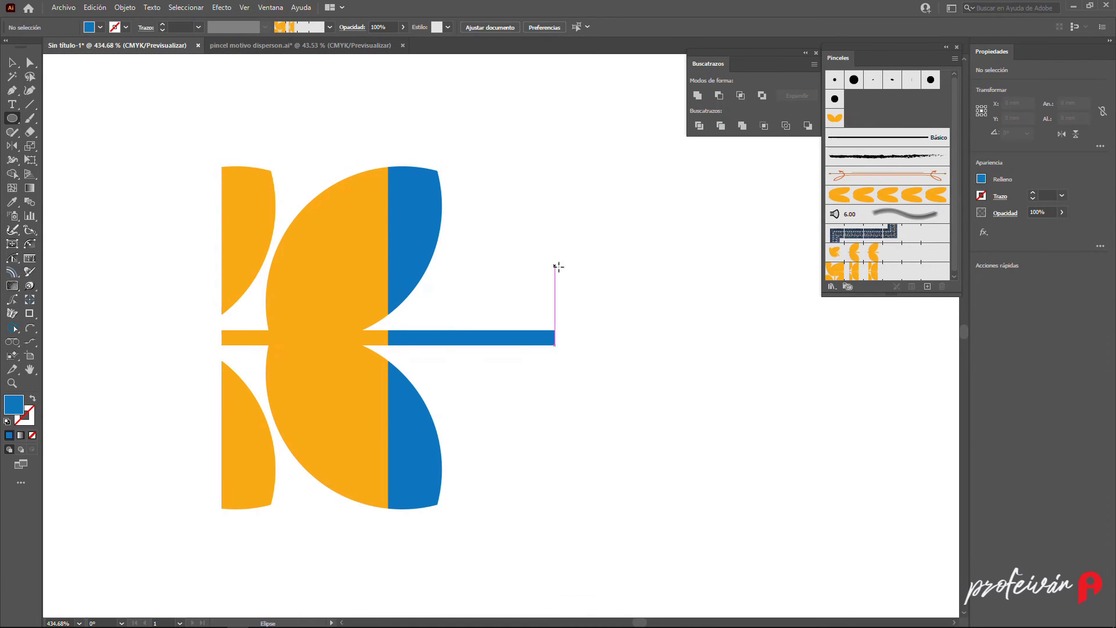
pyautogui.moveTo(532, 219); pyautogui.dragTo(769, 453)
pyautogui.press('v')
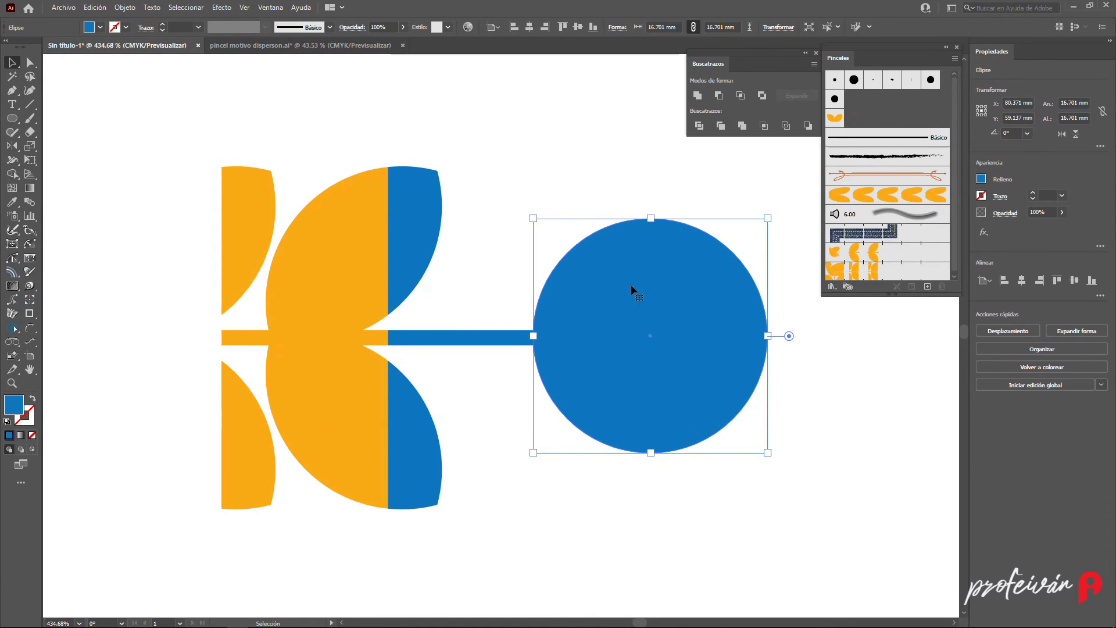
pyautogui.moveTo(658, 347); pyautogui.dragTo(659, 283)
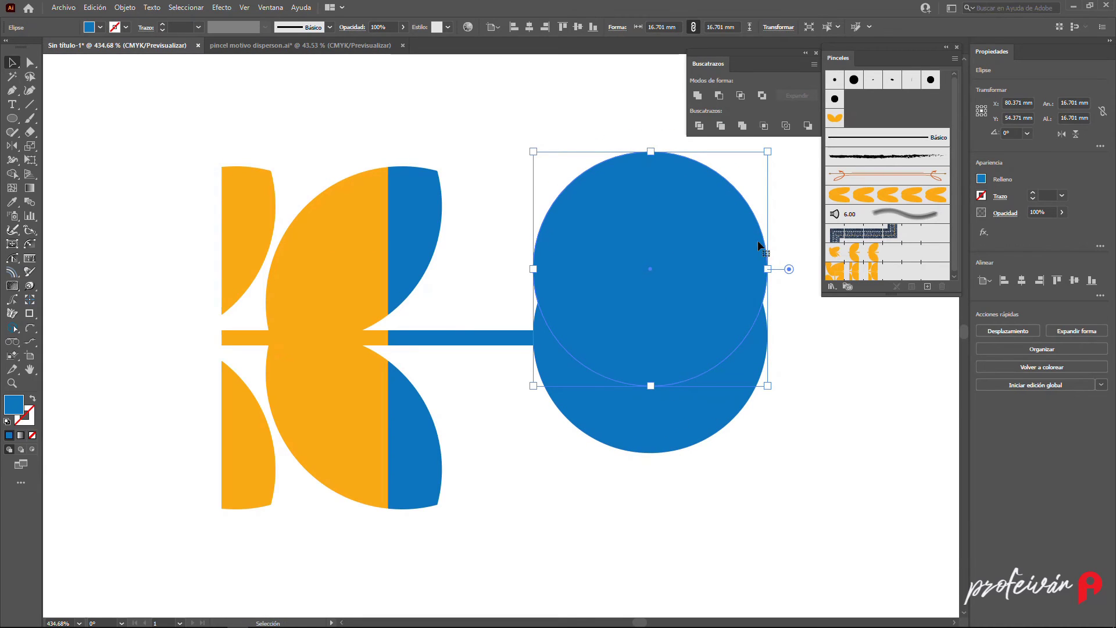
# - Intersect the two overlapping blue circles into a leaf shape and align it onto the end of the blue stem
pyautogui.keyDown('shift'); pyautogui.click(704, 409); pyautogui.keyUp('shift')
pyautogui.click(740, 96)
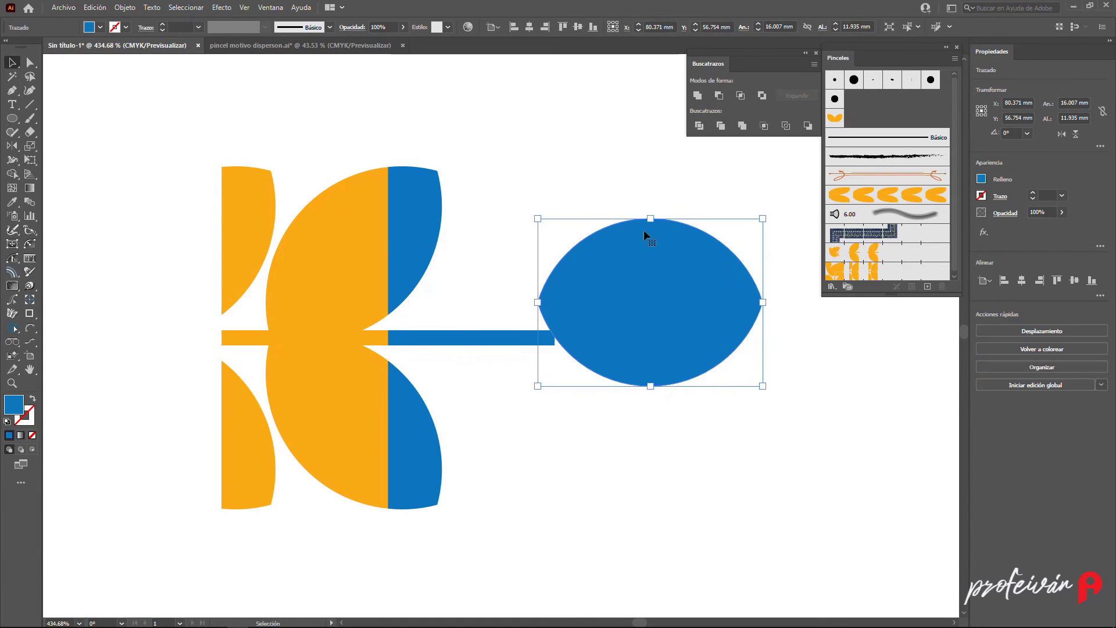
pyautogui.keyDown('shift'); pyautogui.click(491, 343); pyautogui.keyUp('shift')
pyautogui.click(486, 341)
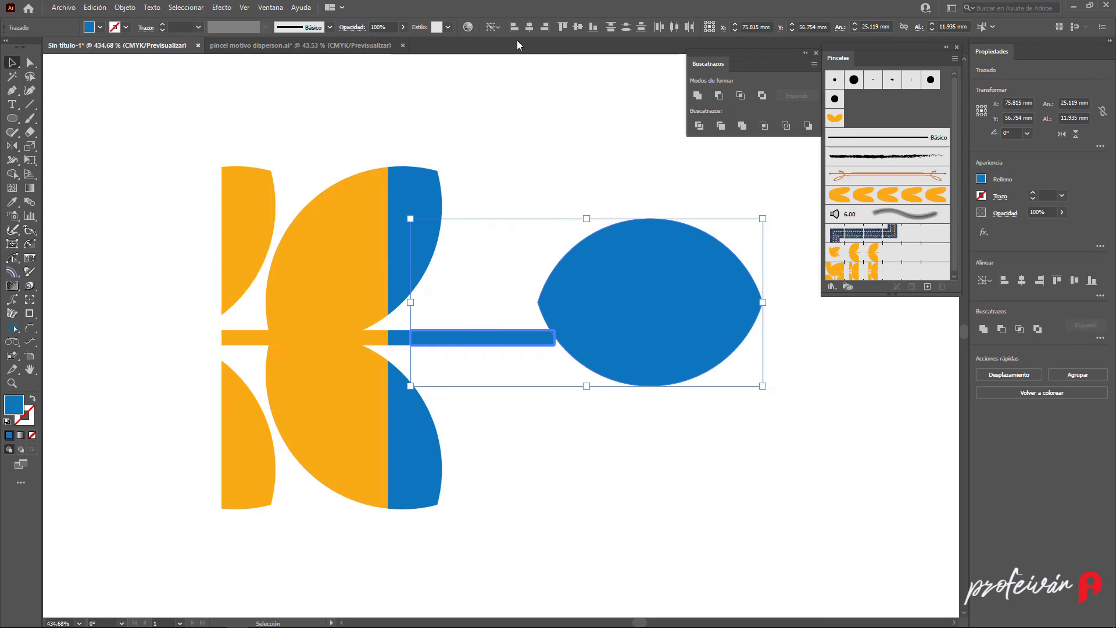
pyautogui.click(578, 26)
pyautogui.click(610, 215)
pyautogui.moveTo(652, 334); pyautogui.dragTo(559, 333)
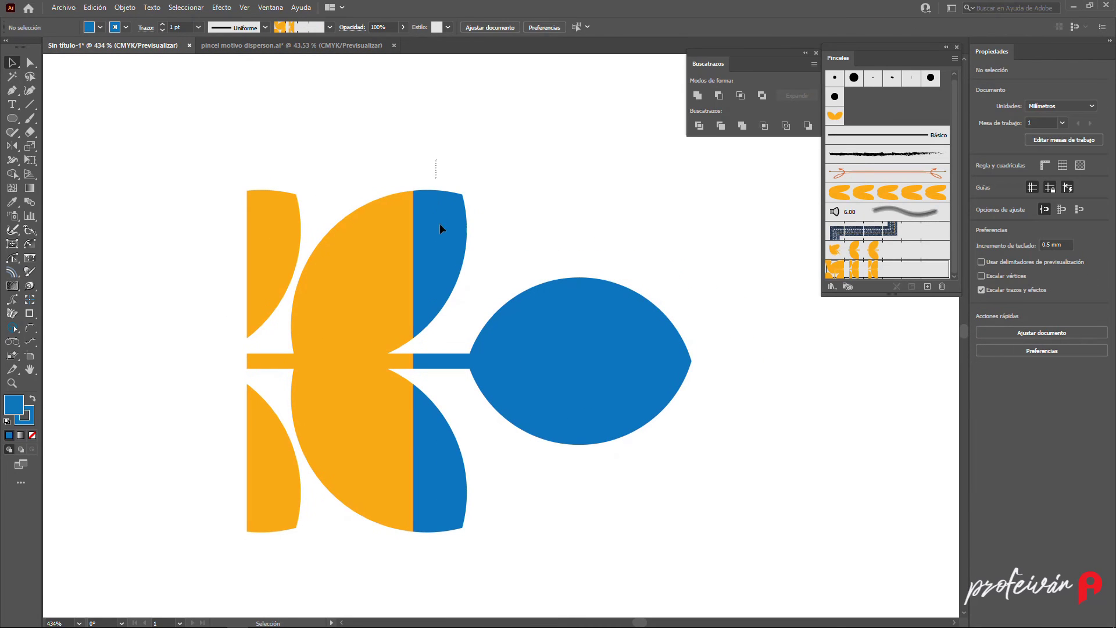
# - Add the blue stem-and-leaf group as the end tile of the hojas Motivo pattern brush
pyautogui.click(441, 226)
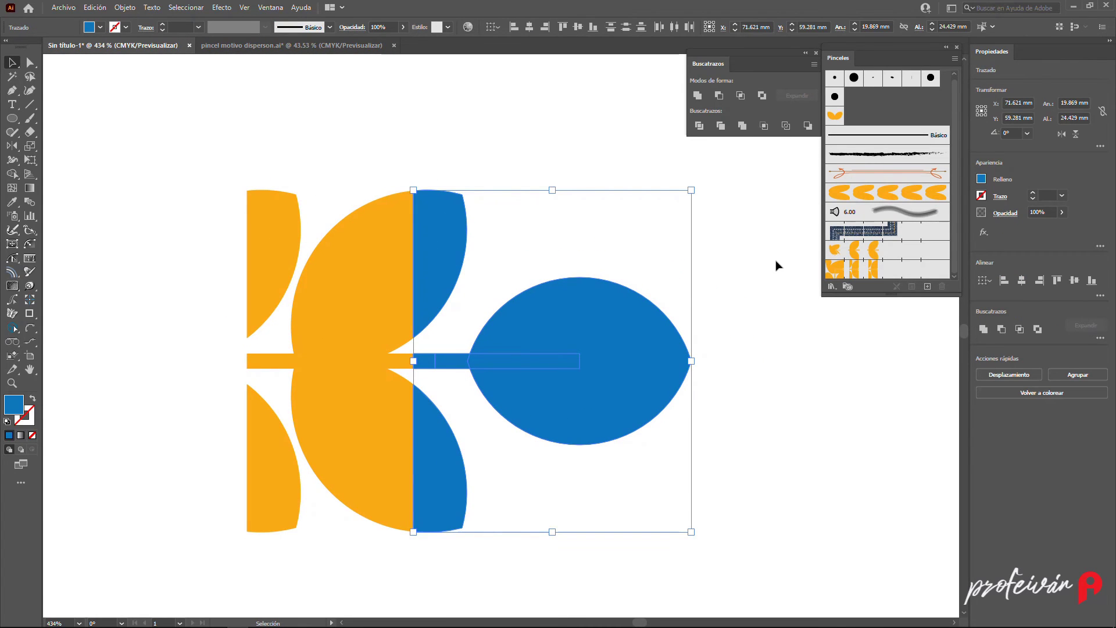
pyautogui.moveTo(431, 242)
pyautogui.mouseDown()
pyautogui.moveTo(900, 257)
pyautogui.moveTo(927, 274)
pyautogui.mouseUp()
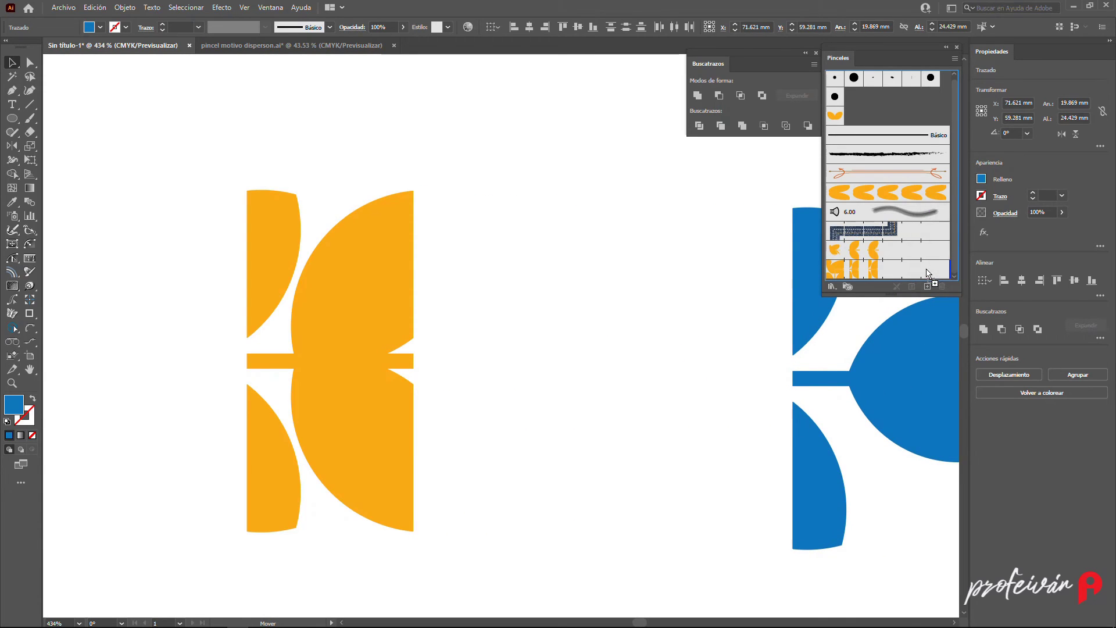
pyautogui.press('alt')
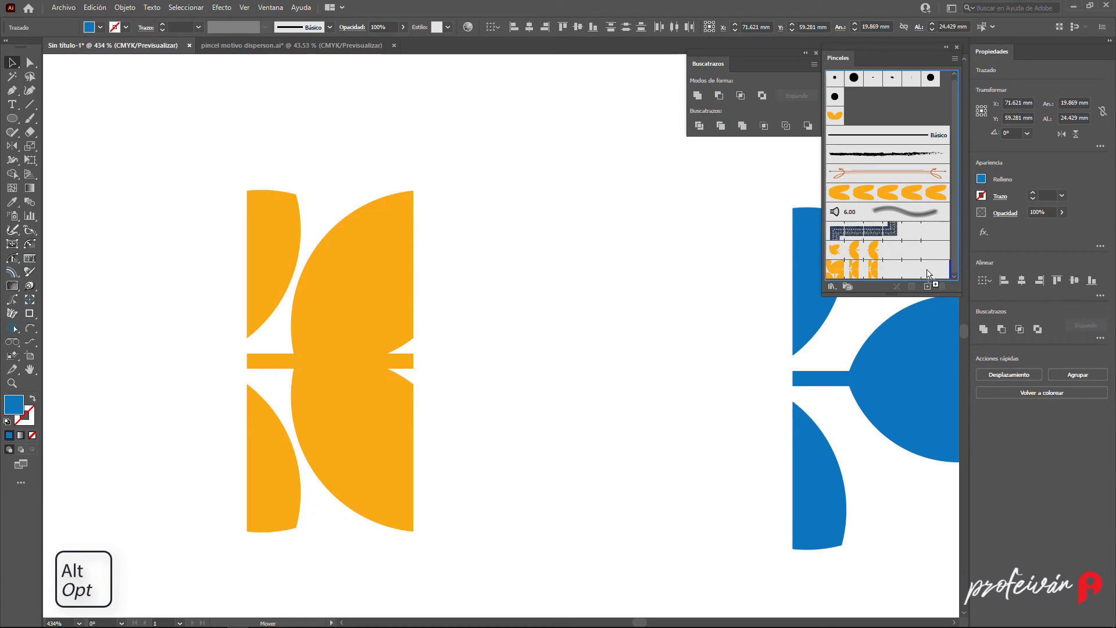
pyautogui.moveTo(929, 274); pyautogui.dragTo(928, 273)
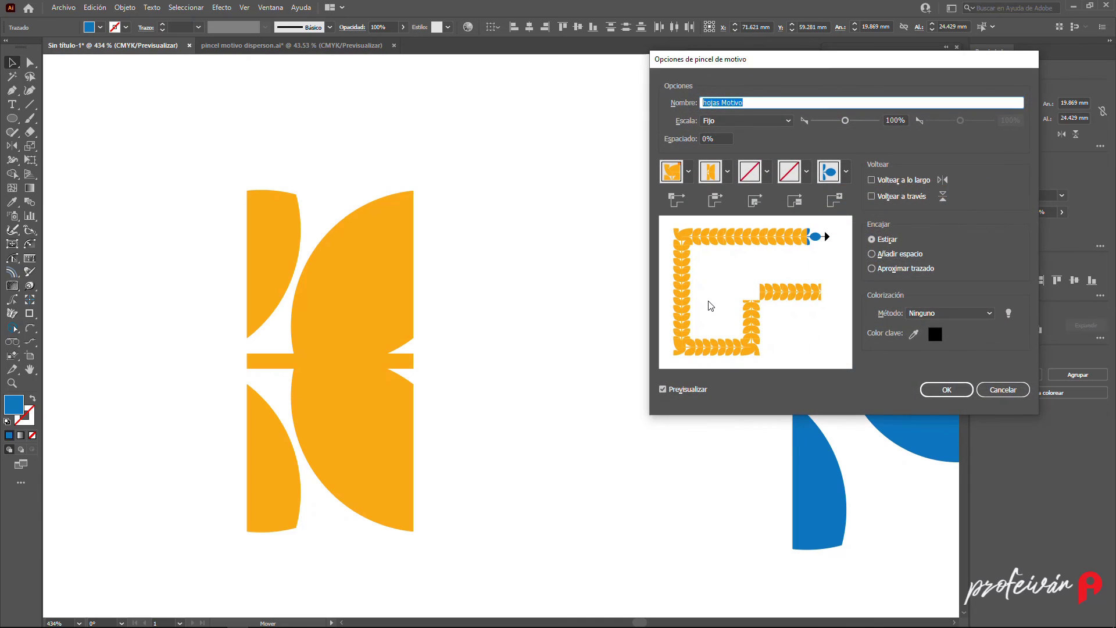
pyautogui.click(945, 390)
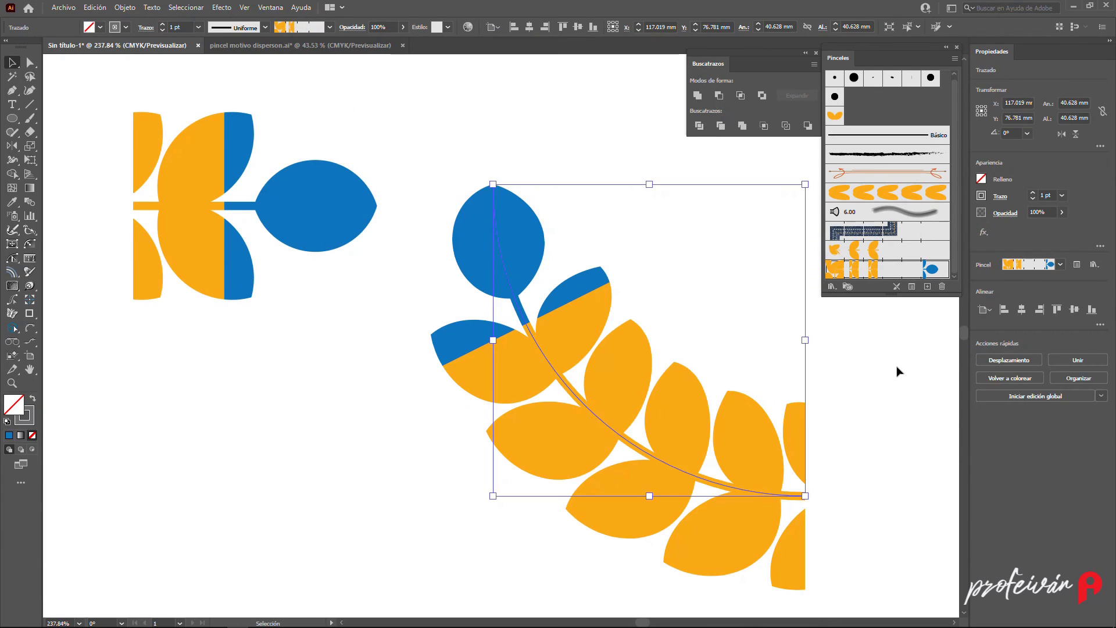
# - Duplicate the tile's left section further left and fill the copy red
pyautogui.click(899, 371)
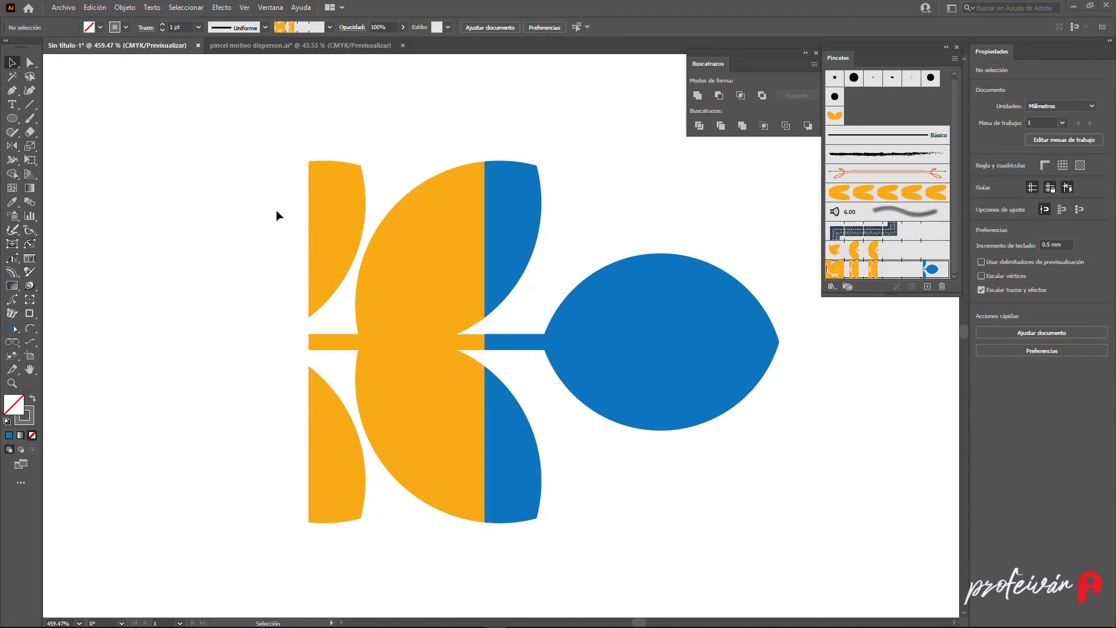
pyautogui.moveTo(277, 215); pyautogui.dragTo(417, 414)
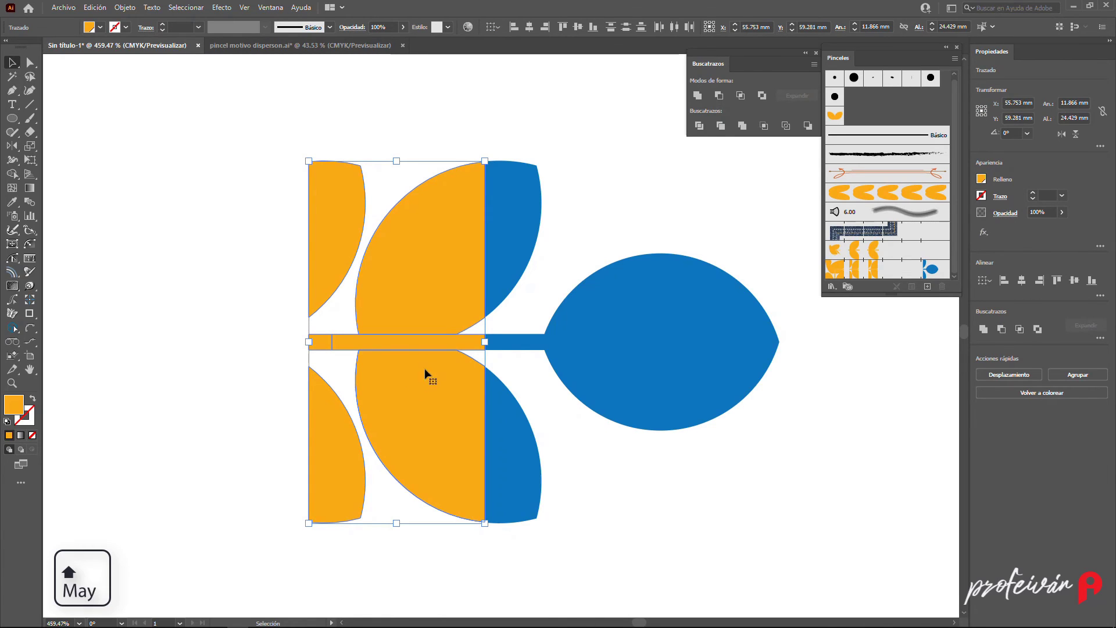
pyautogui.moveTo(429, 377); pyautogui.dragTo(249, 378)
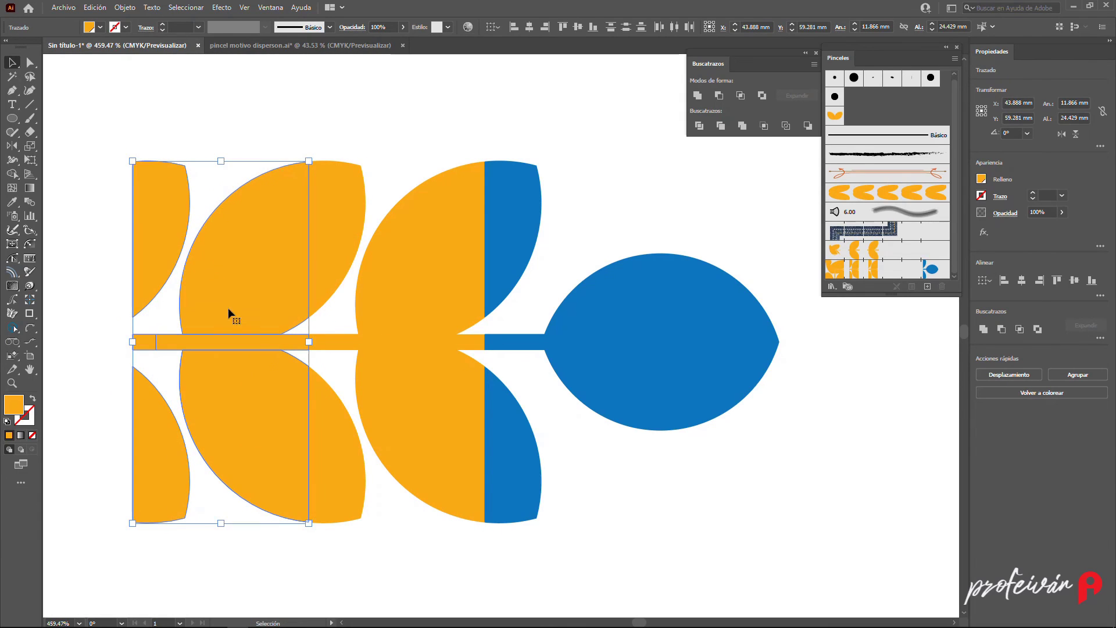
pyautogui.click(99, 27)
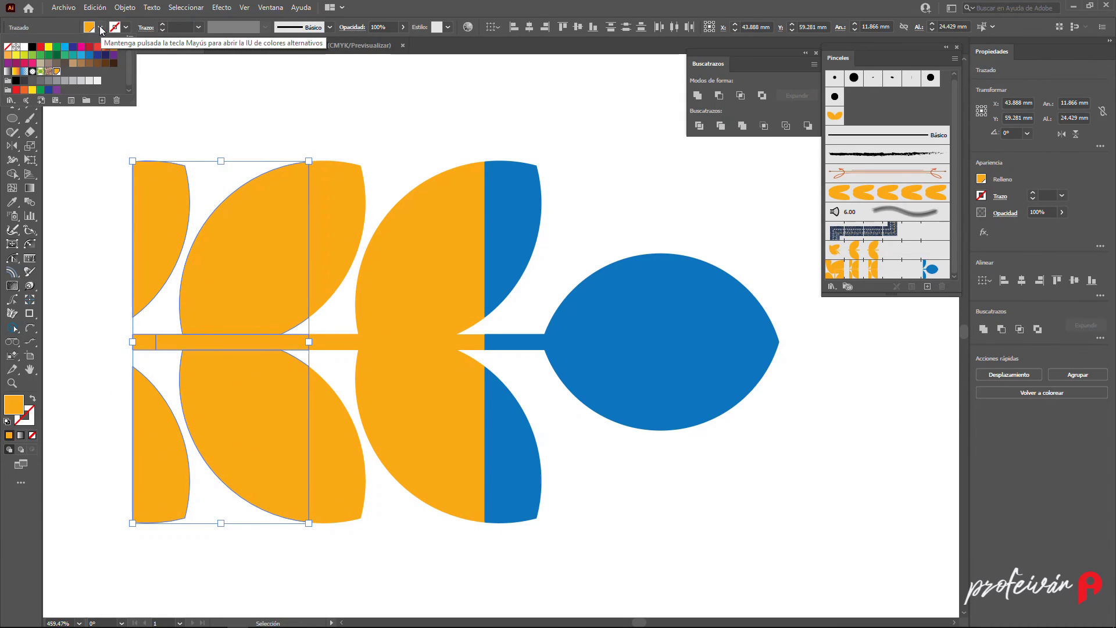
pyautogui.click(88, 47)
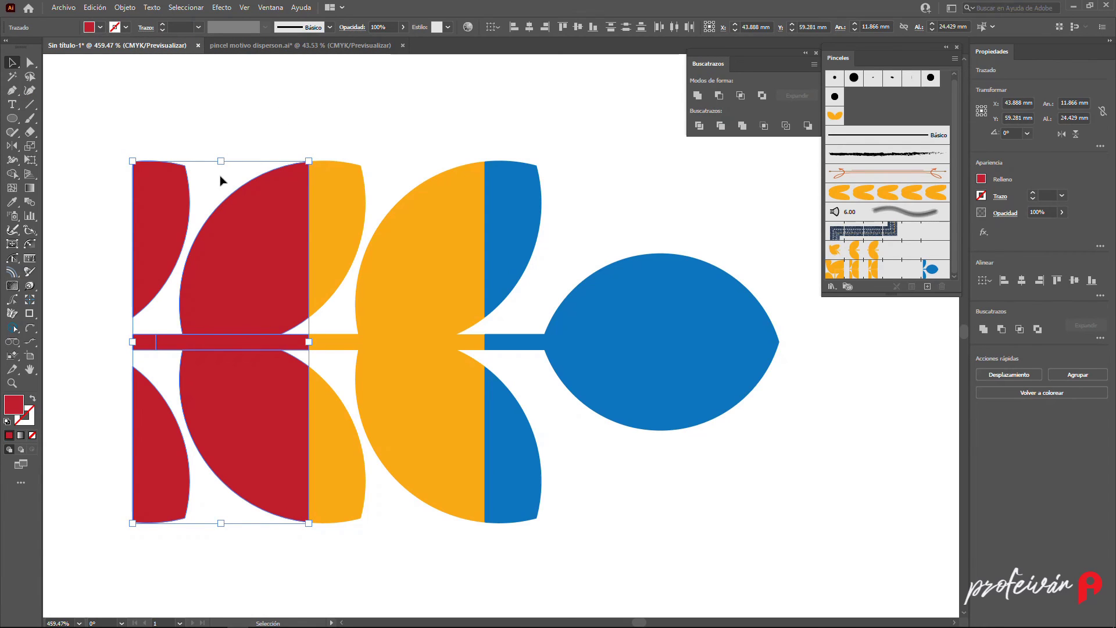
# - Delete the two small leaf halves from the red copy, keeping its stem and large halves
pyautogui.click(223, 146)
pyautogui.click(167, 226)
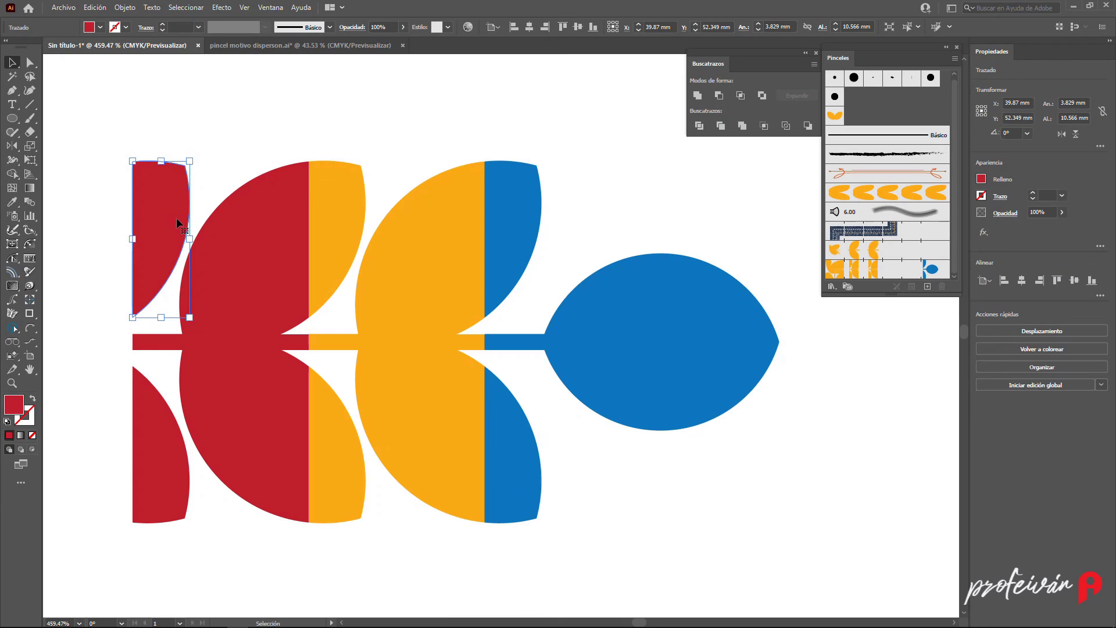
pyautogui.press('Delete')
pyautogui.click(150, 410)
pyautogui.press('Delete')
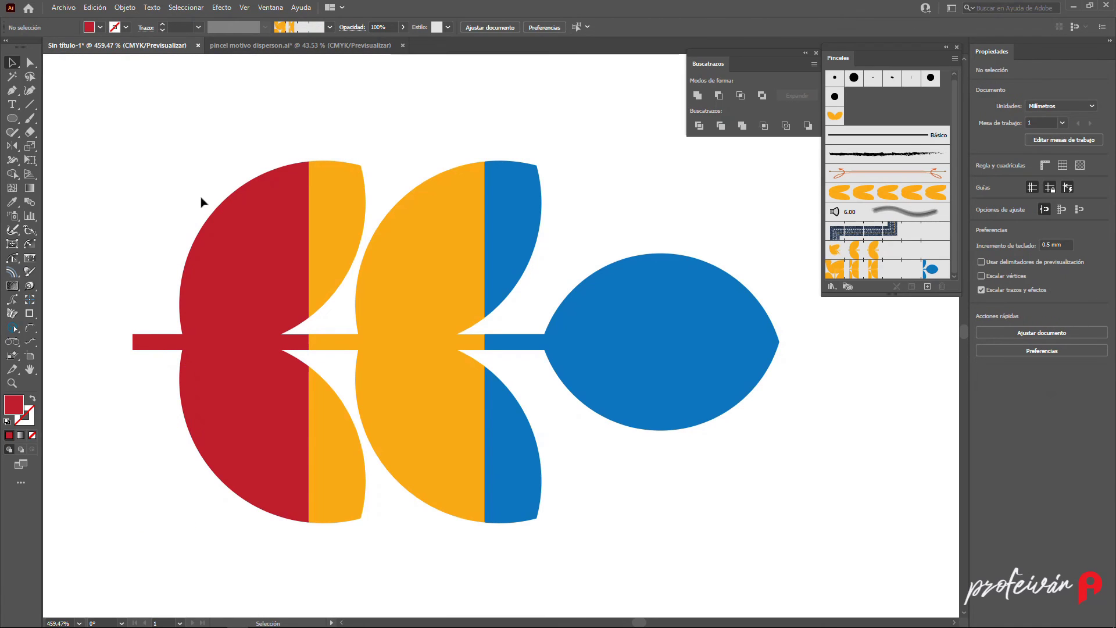
# - Draw a red circle about 3.3 mm across at the outer end of the red stem
pyautogui.click(17, 120)
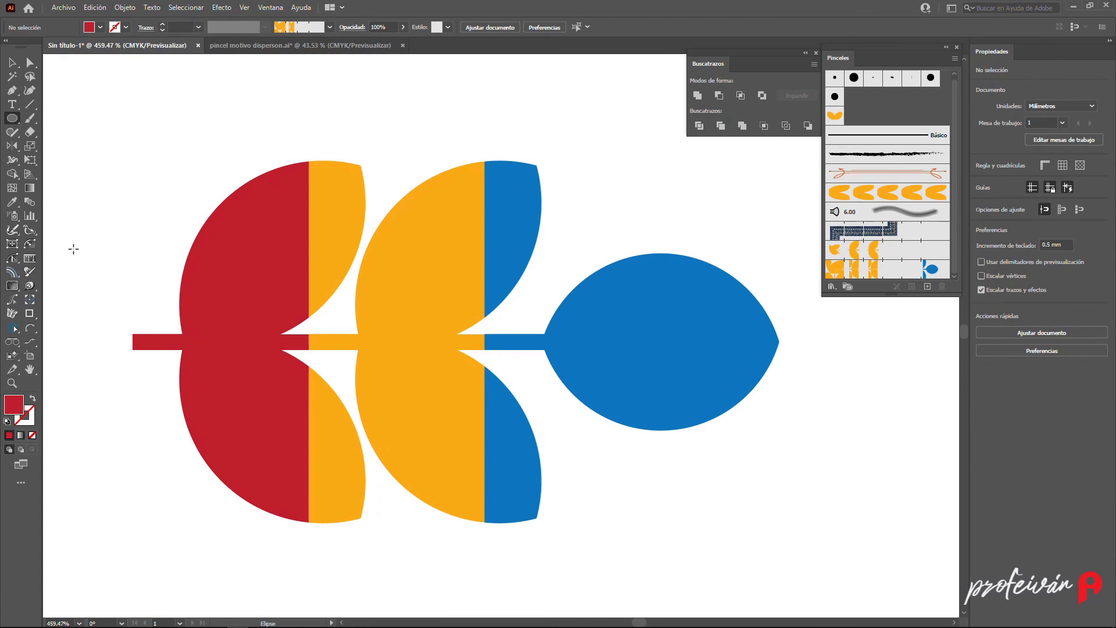
pyautogui.moveTo(133, 342); pyautogui.dragTo(113, 315)
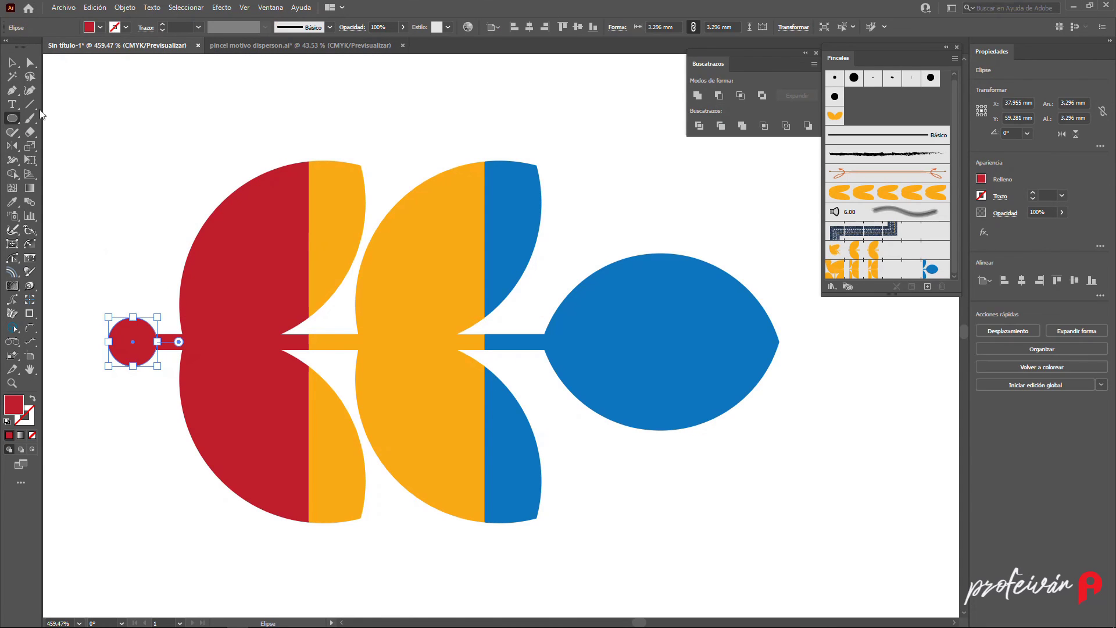
pyautogui.click(12, 62)
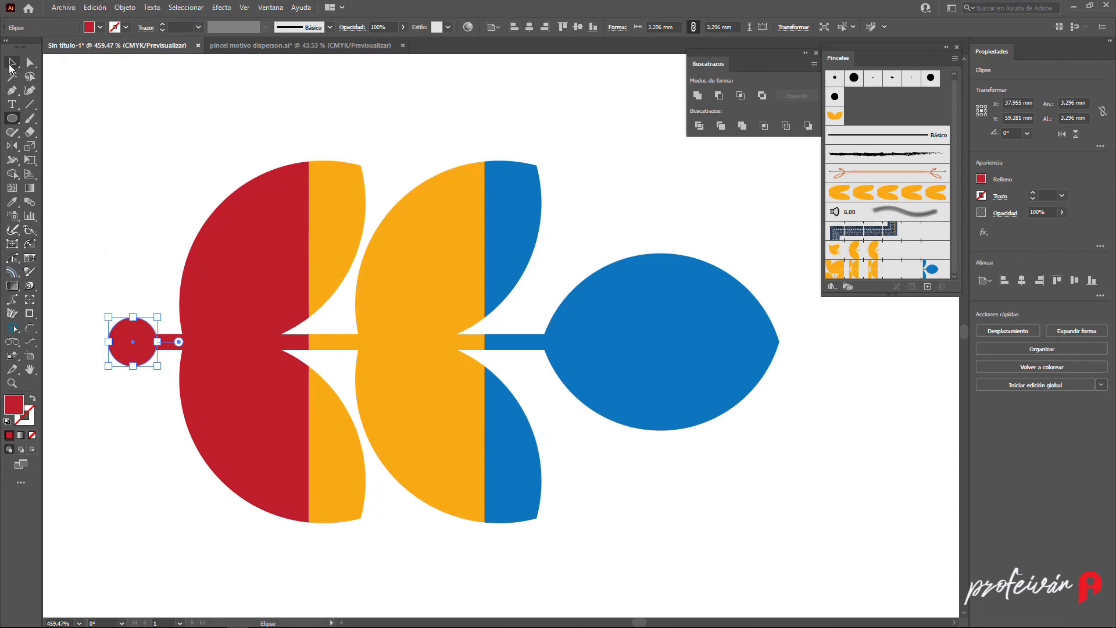
pyautogui.click(133, 171)
# - Add the red group as the start tile of hojas Motivo and apply the change to existing strokes
pyautogui.moveTo(104, 243)
pyautogui.mouseDown()
pyautogui.moveTo(219, 421)
pyautogui.moveTo(138, 267)
pyautogui.moveTo(573, 293)
pyautogui.moveTo(933, 269)
pyautogui.moveTo(911, 269)
pyautogui.mouseUp()
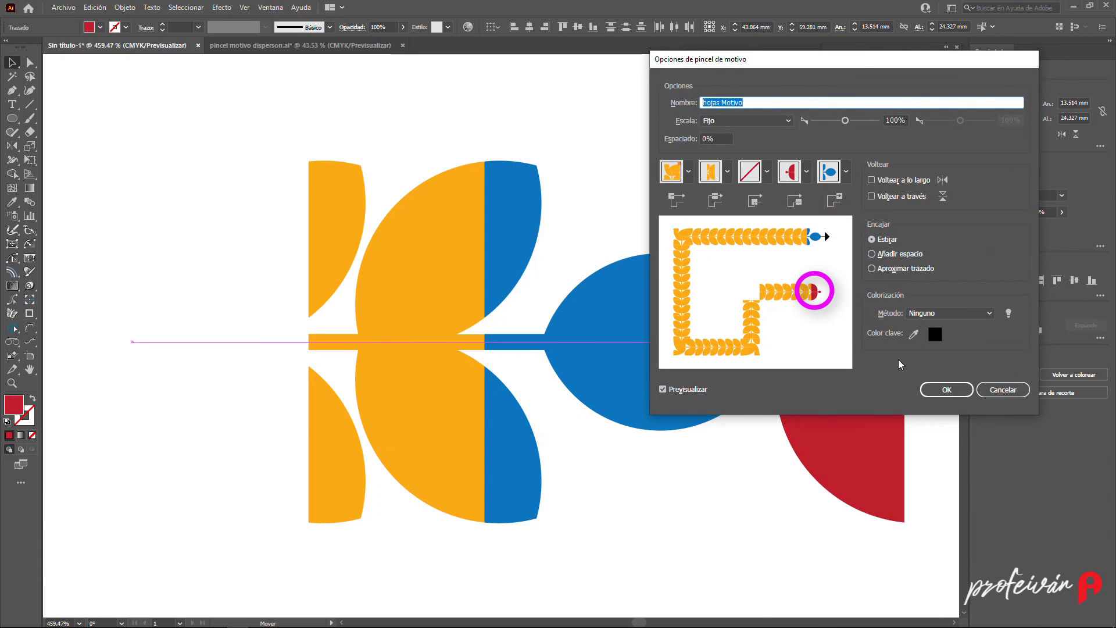
pyautogui.click(930, 389)
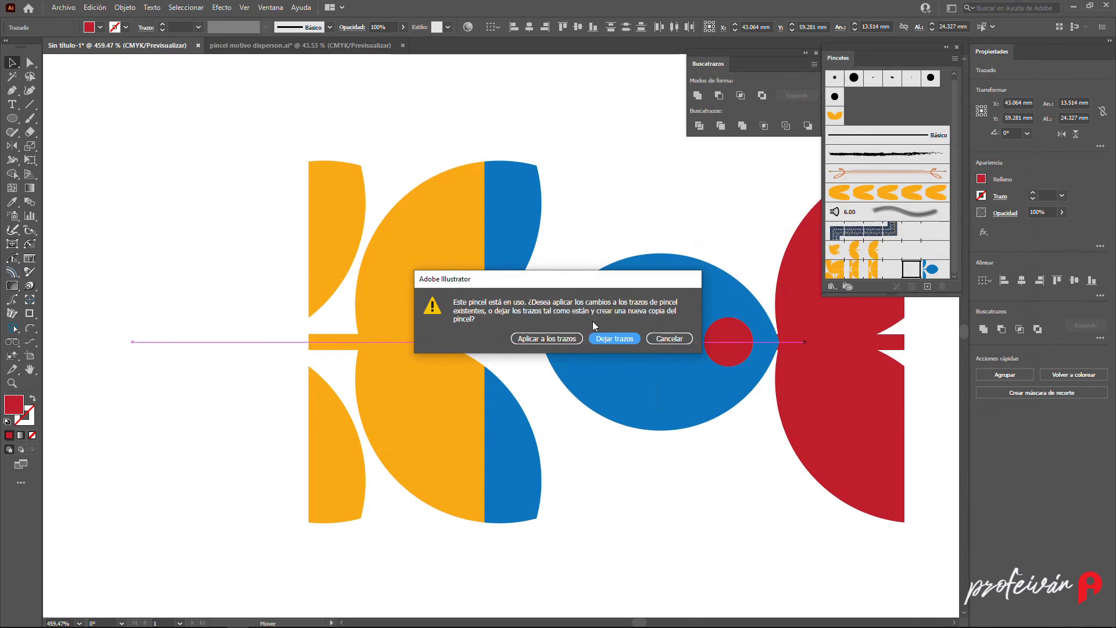
pyautogui.click(552, 339)
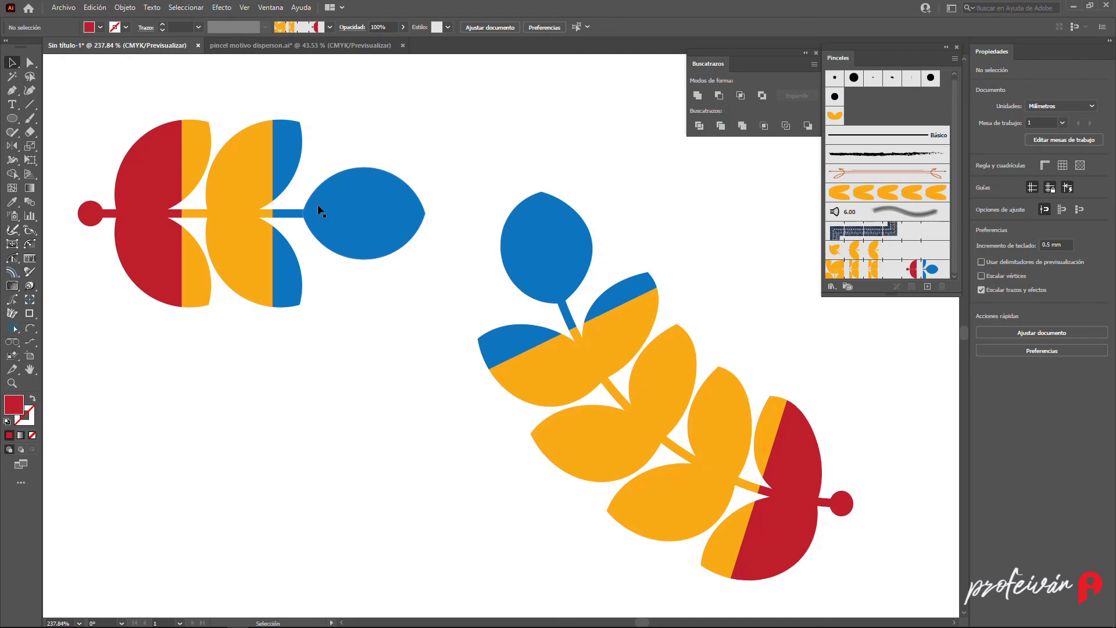
# - Recolor the blue end-tile group orange
pyautogui.moveTo(281, 99); pyautogui.dragTo(332, 316)
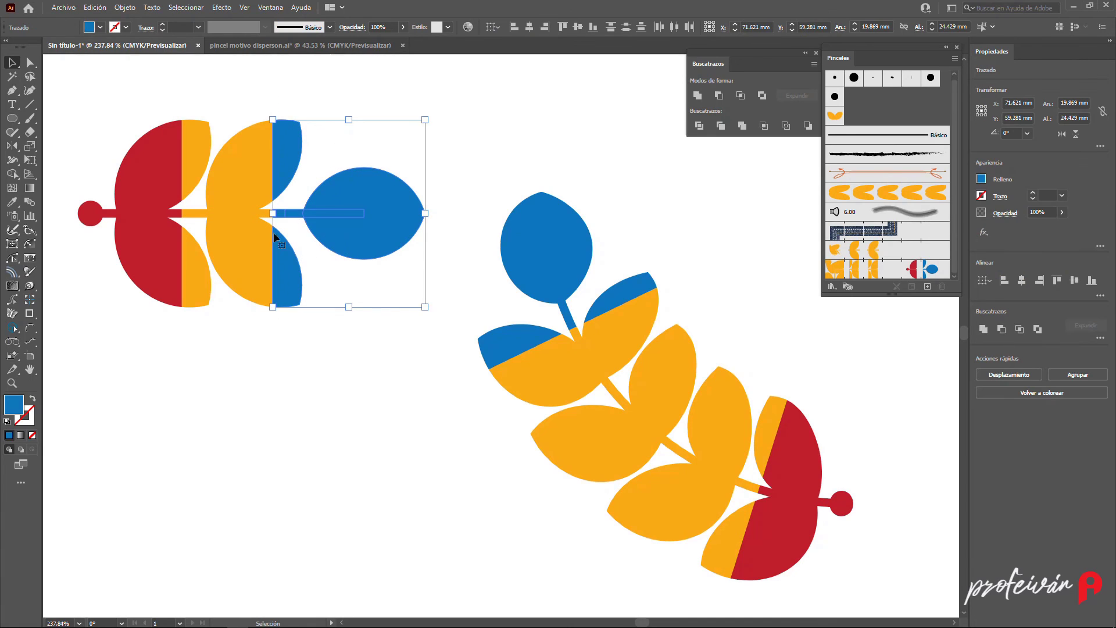
pyautogui.click(100, 27)
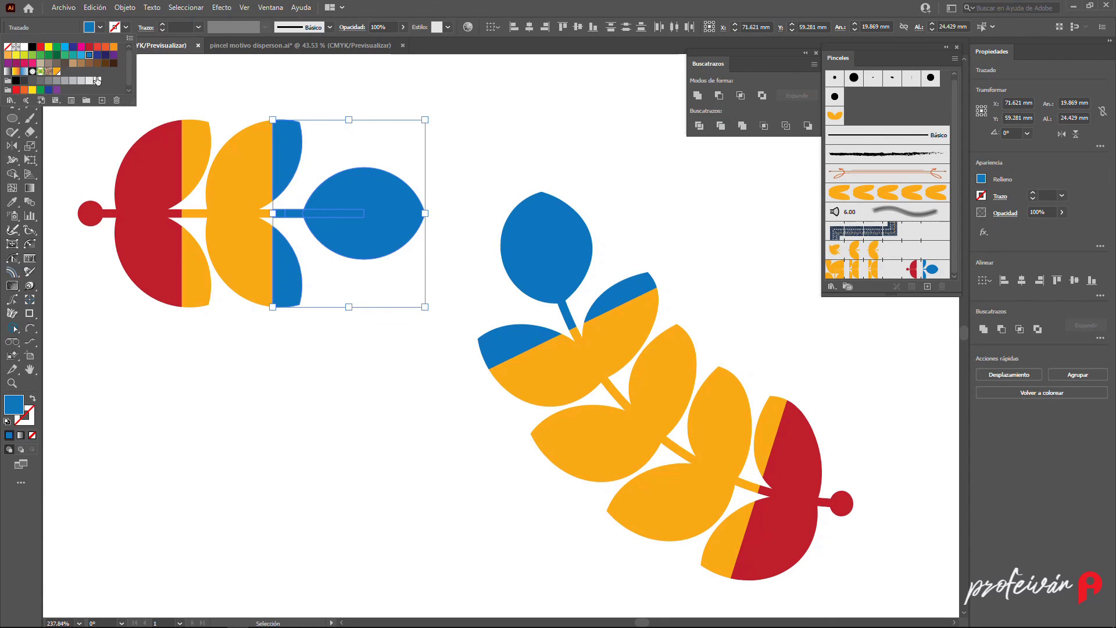
pyautogui.click(58, 72)
pyautogui.click(389, 214)
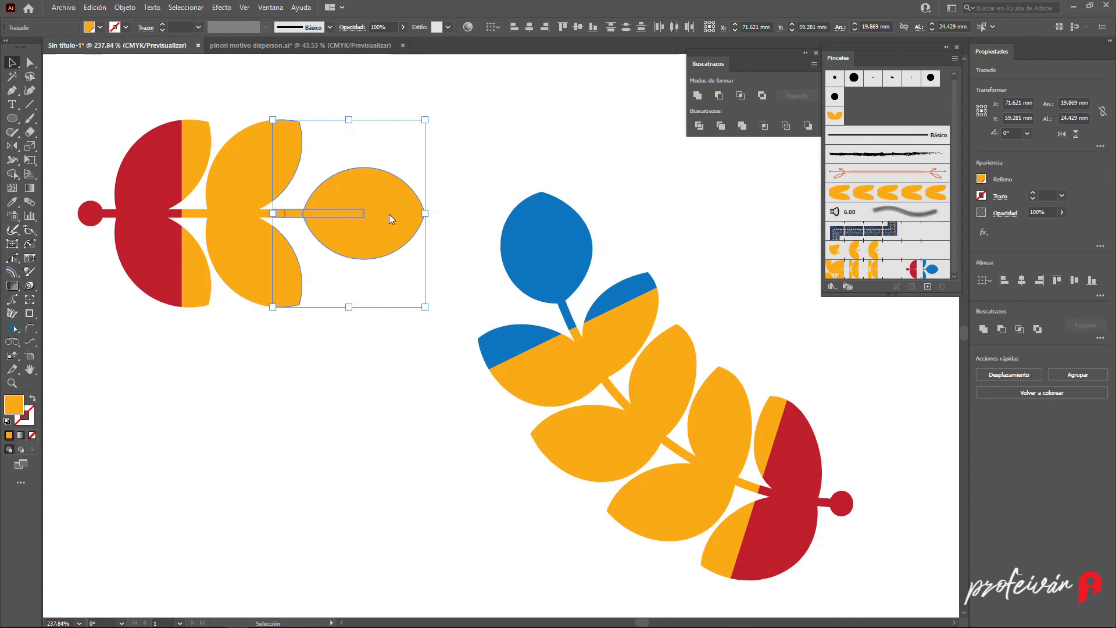
# - Replace the end tile of hojas Motivo with the orange group and apply the change to existing strokes
pyautogui.moveTo(344, 212)
pyautogui.mouseDown()
pyautogui.moveTo(826, 254)
pyautogui.moveTo(929, 273)
pyautogui.mouseUp()
pyautogui.press('alt')
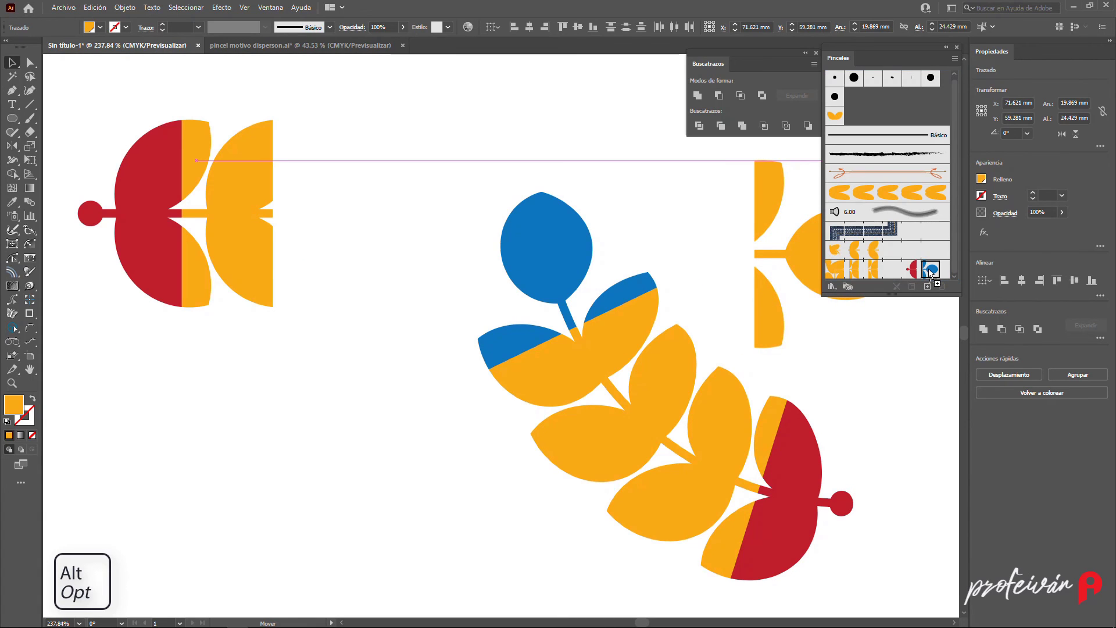
pyautogui.click(947, 389)
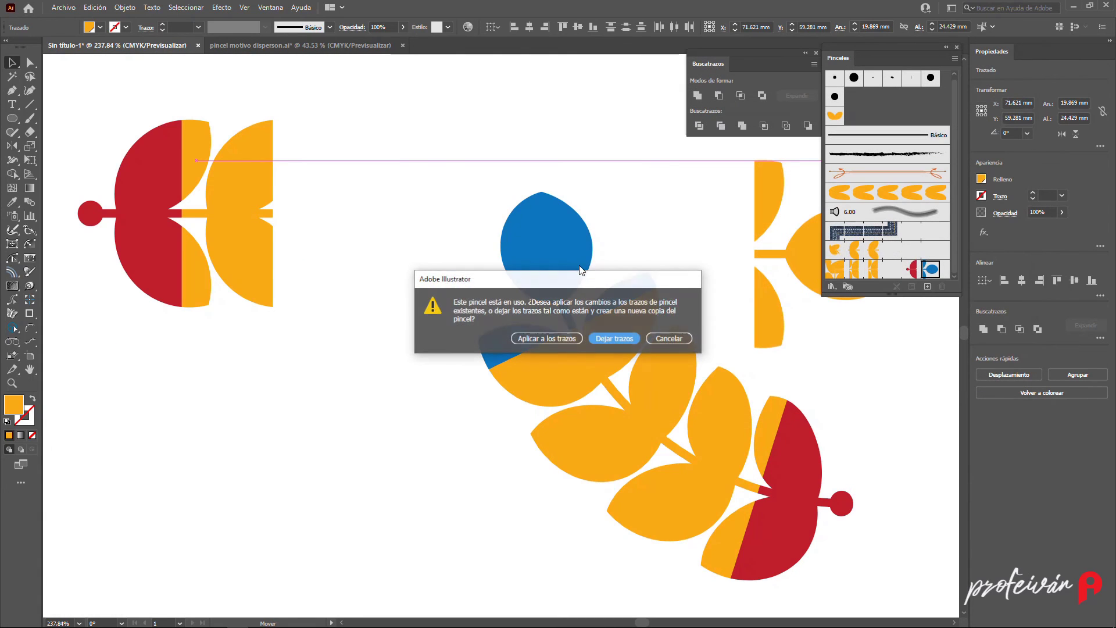
pyautogui.click(498, 329)
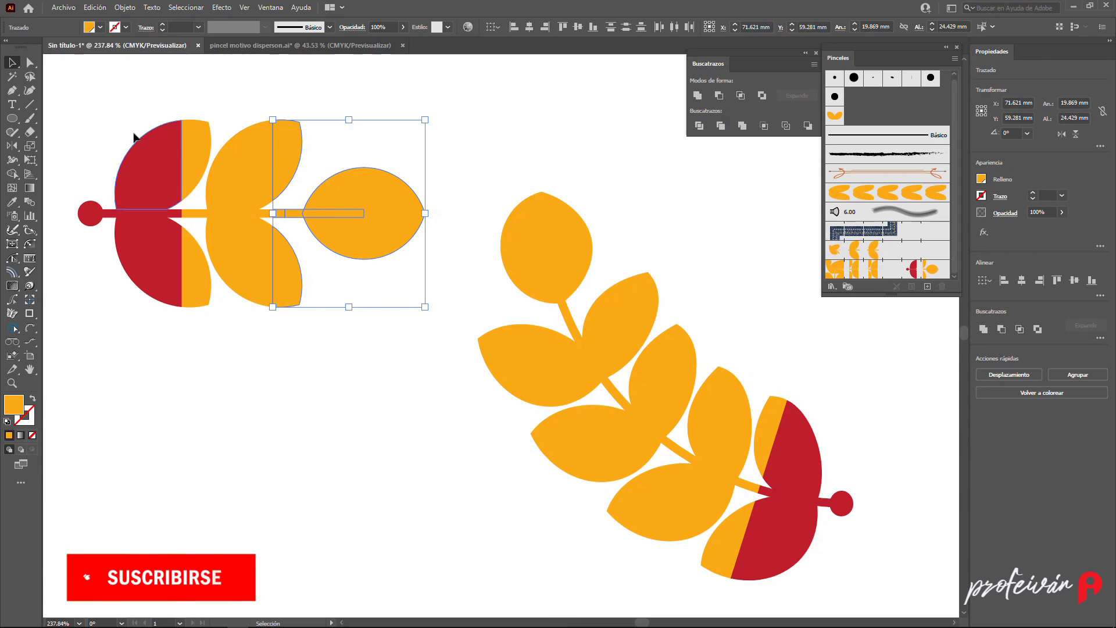
# - Recolor the red start-tile group orange
pyautogui.moveTo(70, 116); pyautogui.dragTo(156, 314)
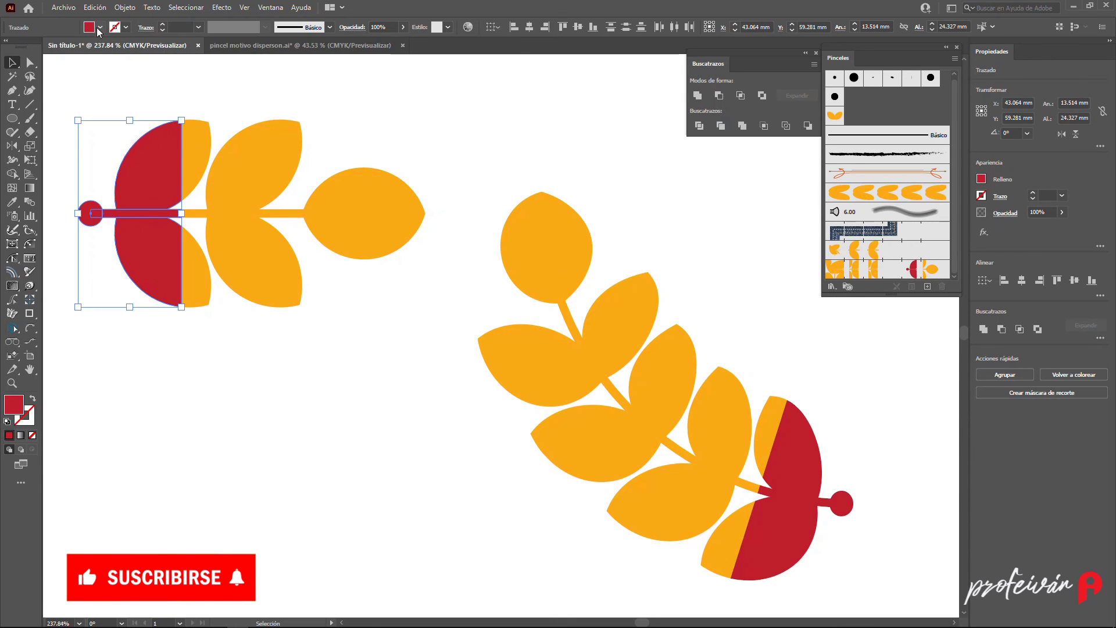
pyautogui.click(100, 27)
pyautogui.click(57, 73)
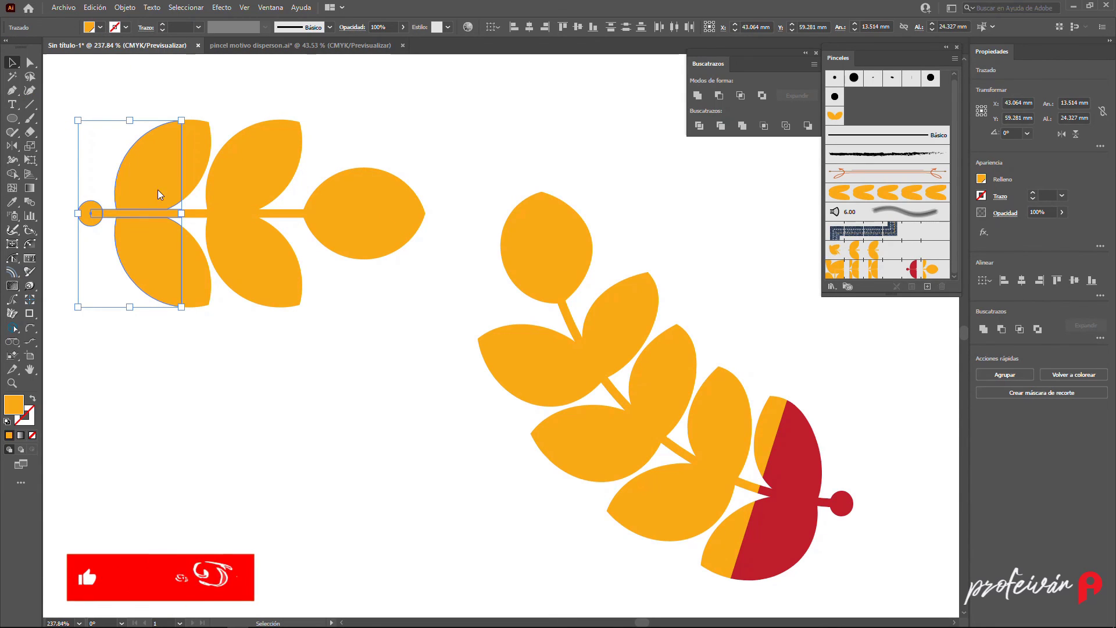
# - Replace the start tile of hojas Motivo with the orange group and apply the change to existing strokes
pyautogui.moveTo(175, 191)
pyautogui.mouseDown()
pyautogui.moveTo(214, 208)
pyautogui.moveTo(802, 294)
pyautogui.moveTo(914, 279)
pyautogui.mouseUp()
pyautogui.press('alt')
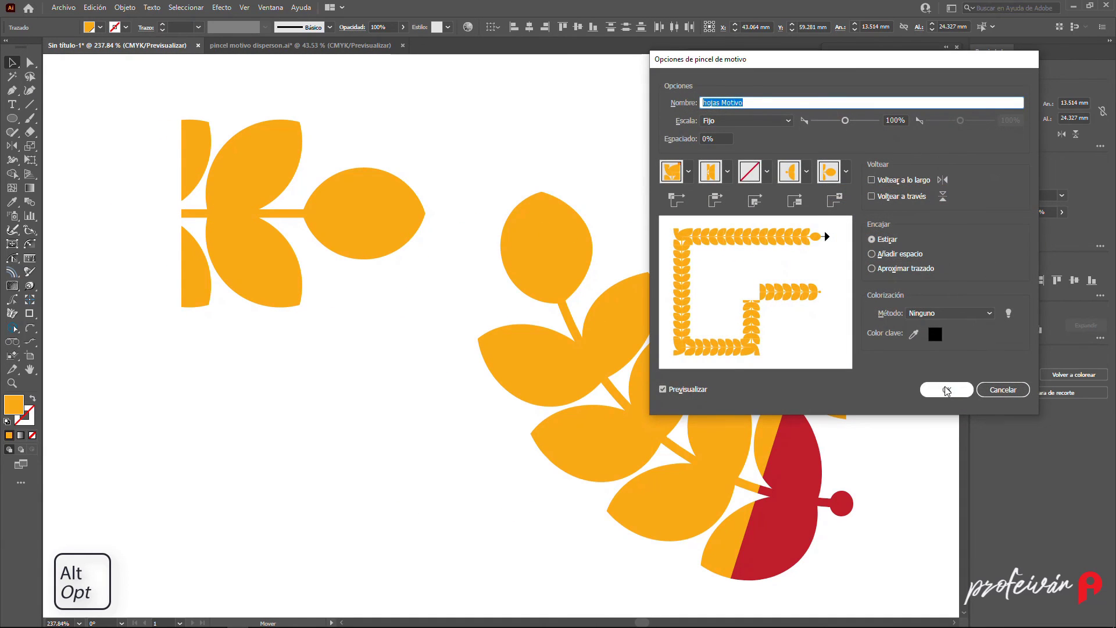
pyautogui.click(947, 389)
pyautogui.click(515, 336)
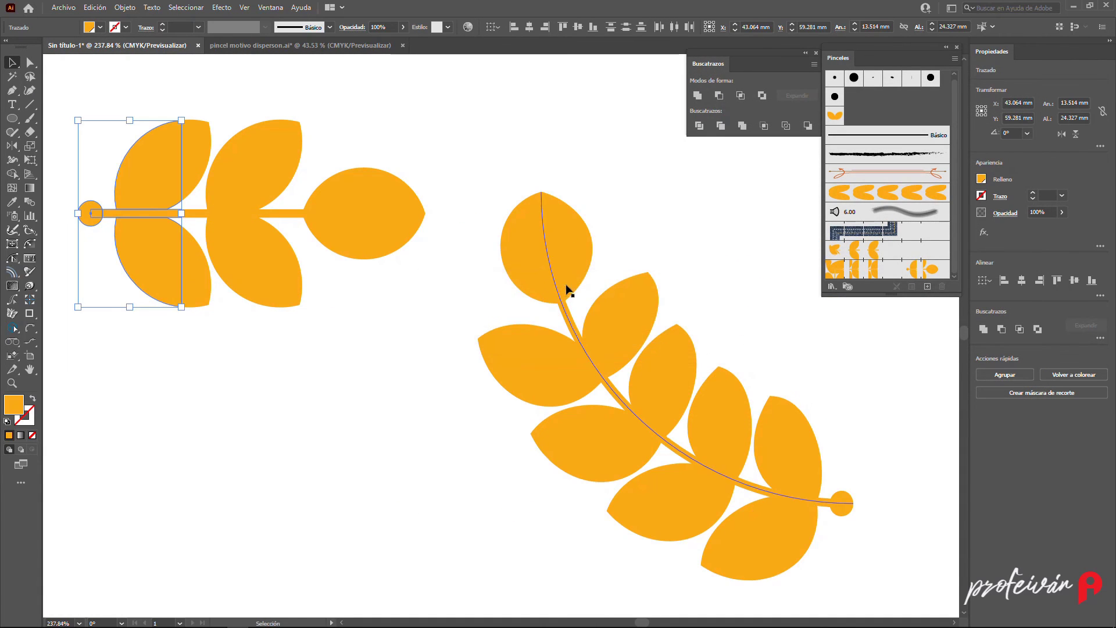
pyautogui.click(600, 131)
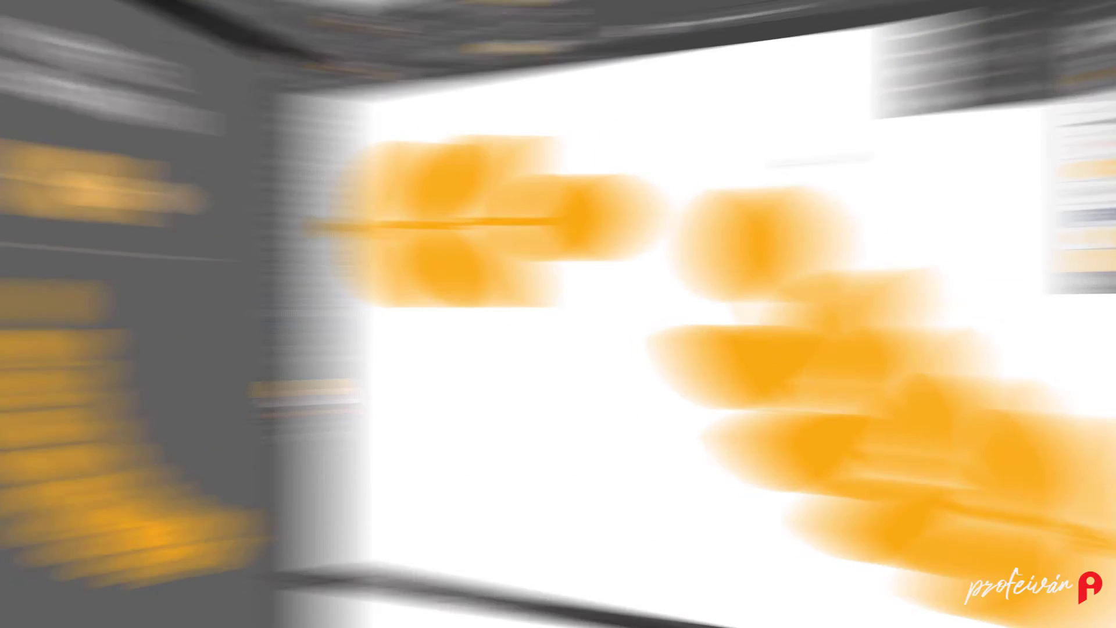